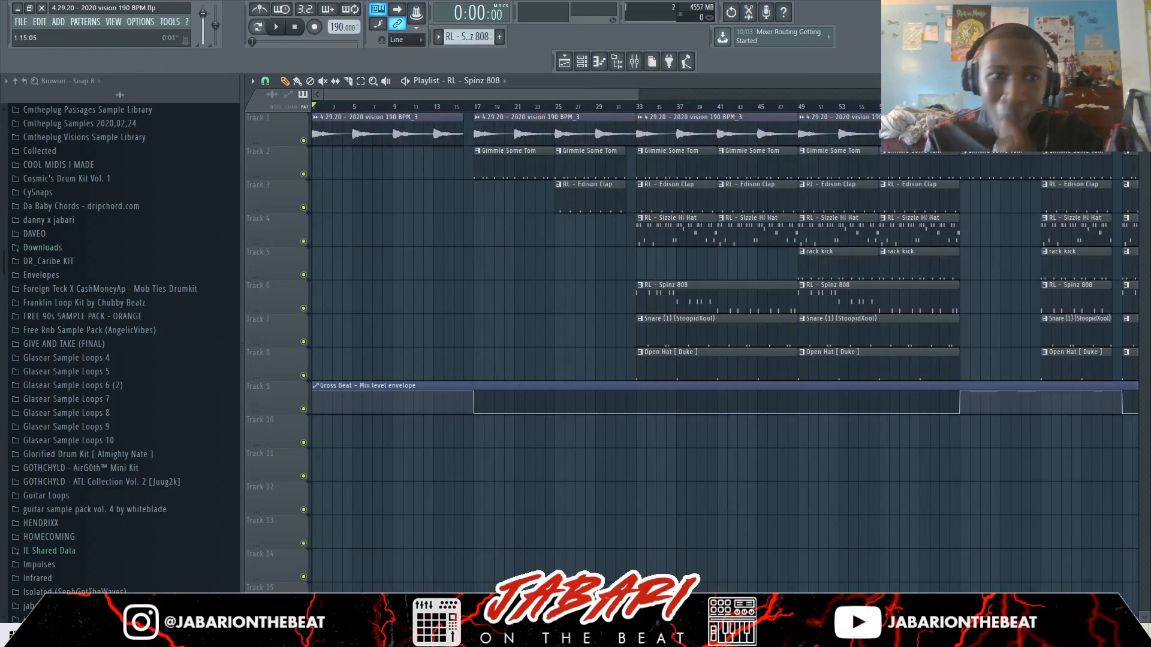
Step: Examine the overall playlist arrangement and the mixer's track layout
scroll(724, 348, down, 3)
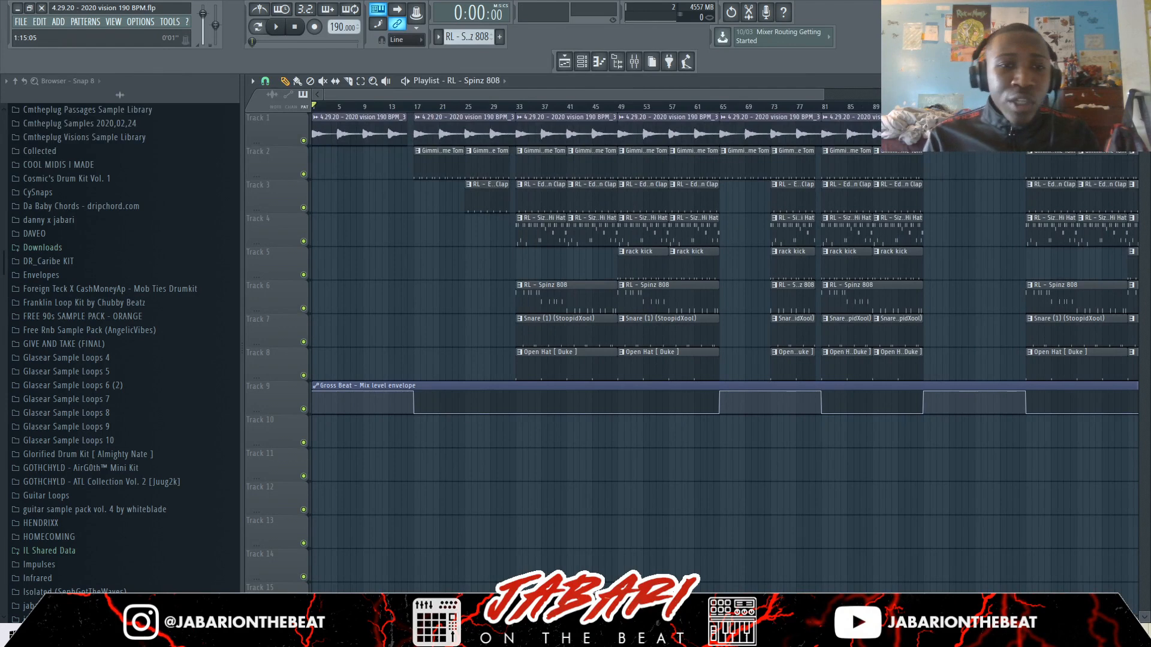
scroll(1007, 131, up, 5)
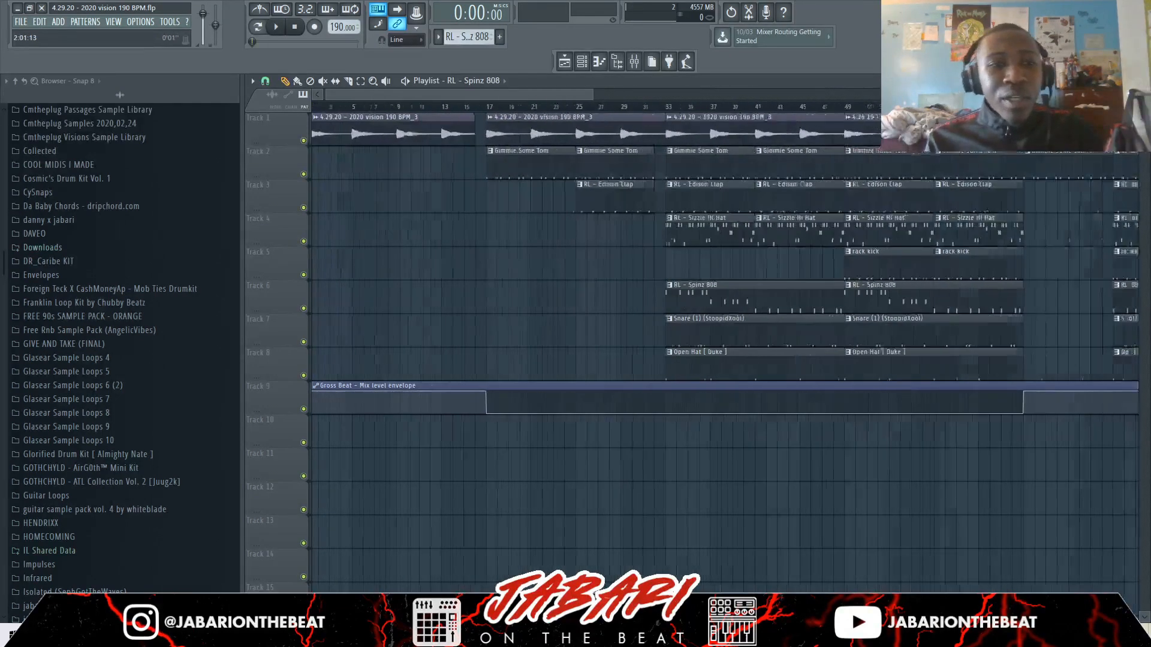
scroll(1007, 131, down, 5)
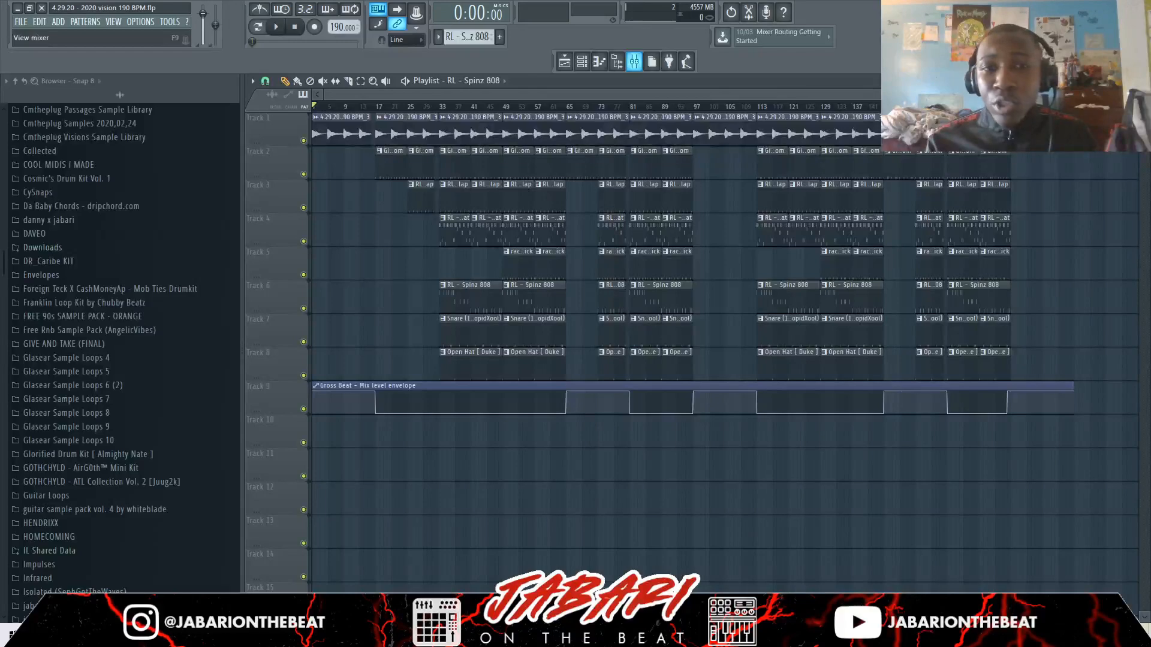
scroll(349, 240, up, 5)
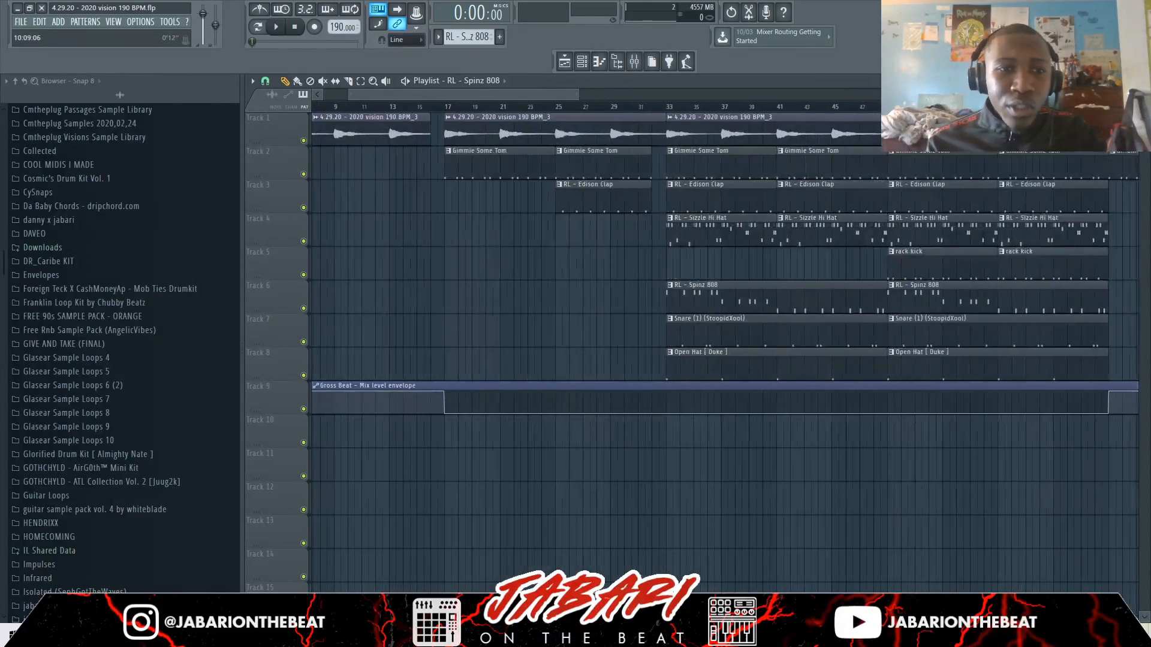
scroll(349, 239, left, 2)
click(635, 62)
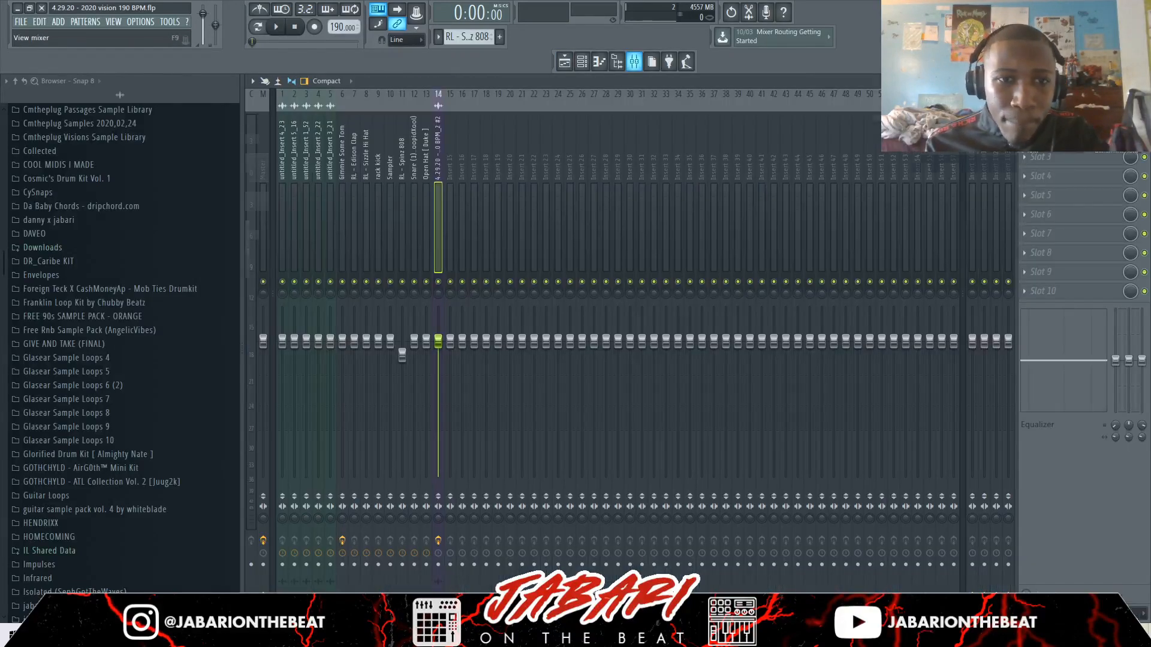
click(634, 61)
Step: Audition the intro from the start with Track 1 soloed and Track 9's Gross Beat envelope enabled, then restore all tracks
ctrl+click(303, 140)
key(space)
scroll(480, 360, down, 2)
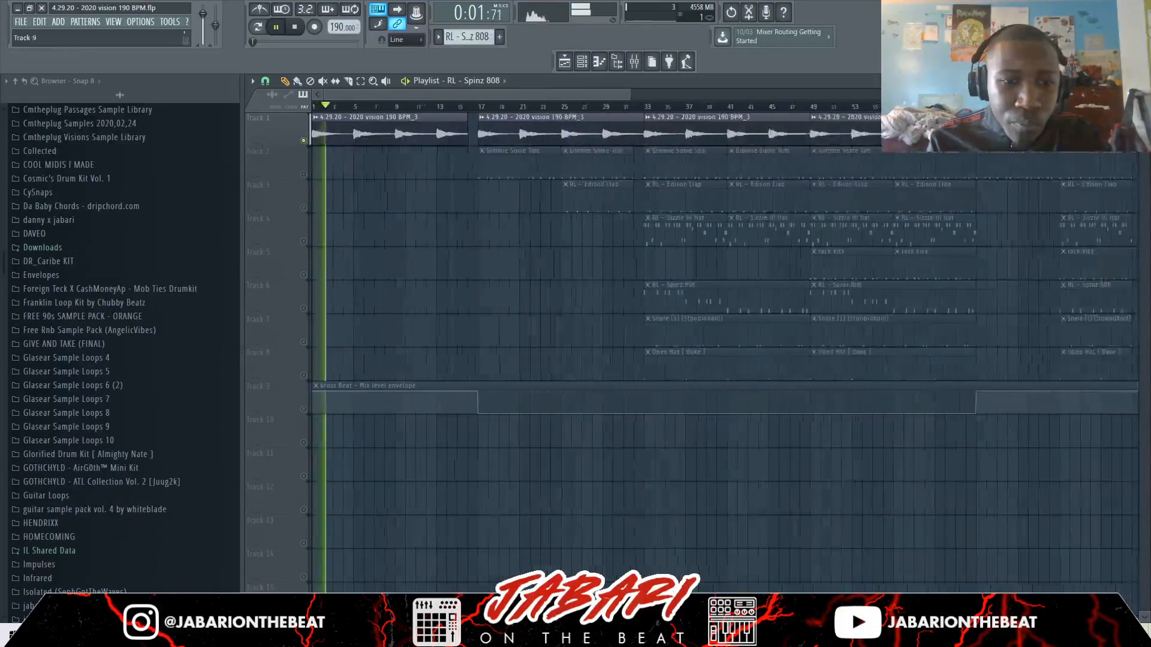
click(303, 409)
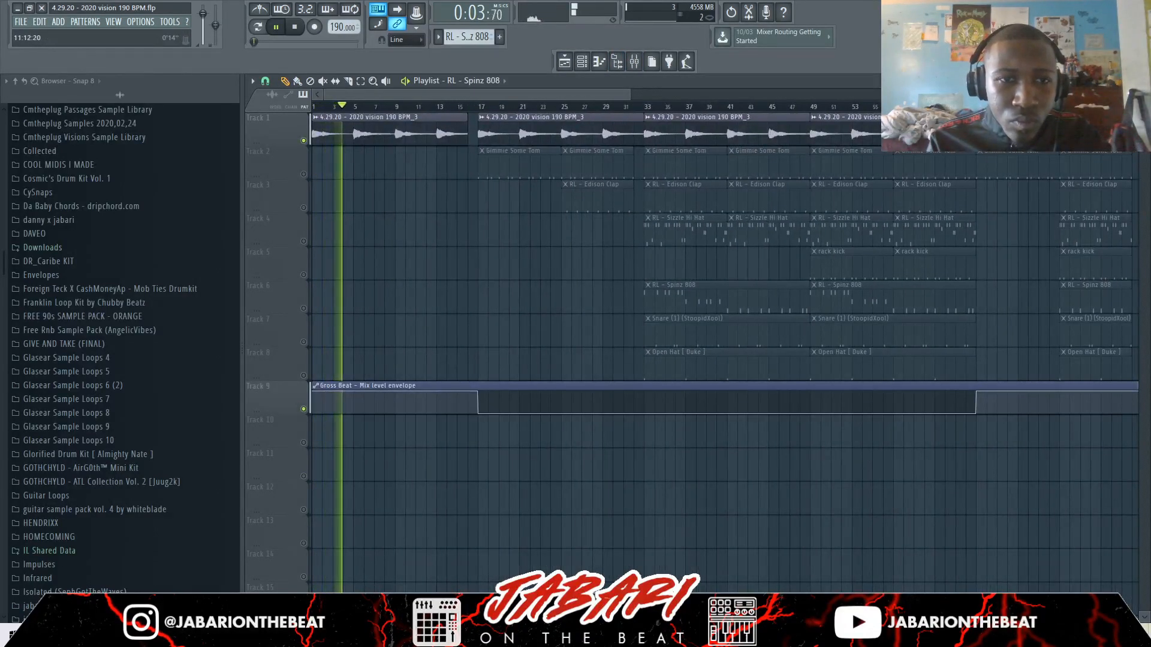
scroll(720, 240, down, 1)
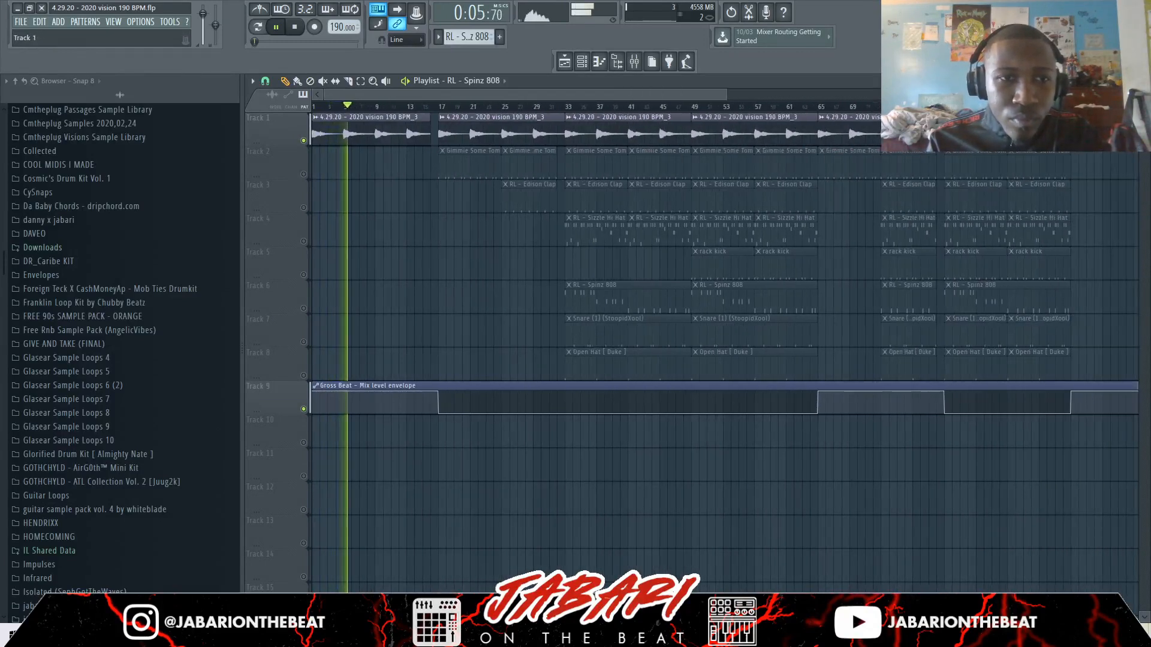
key(space)
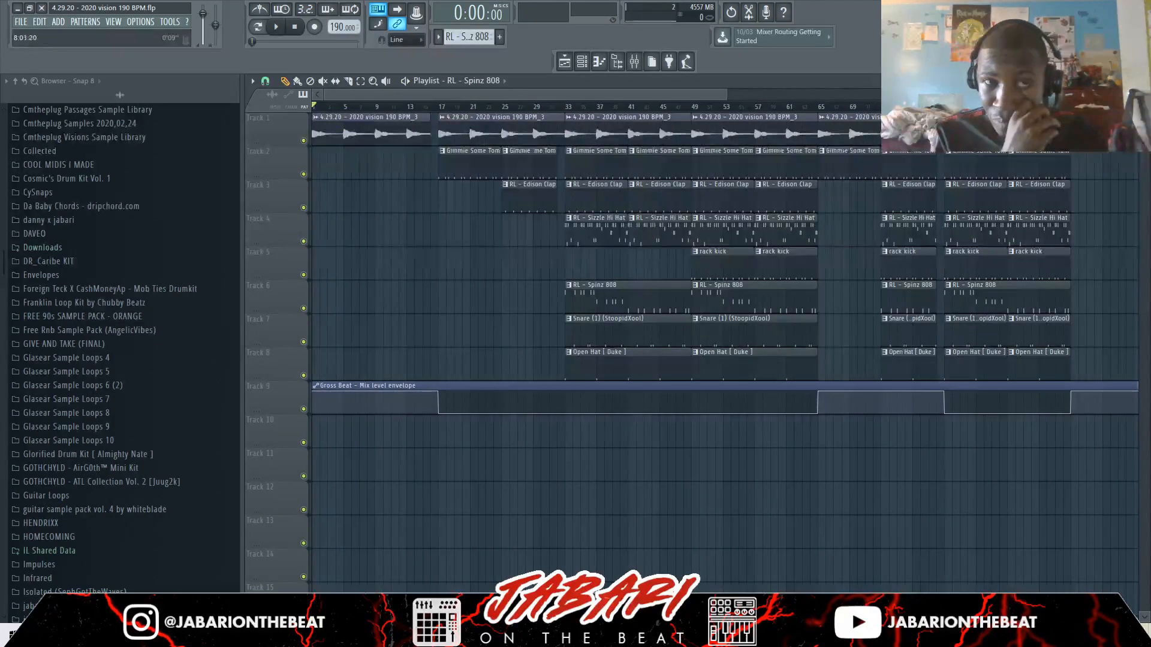
scroll(719, 300, up, 3)
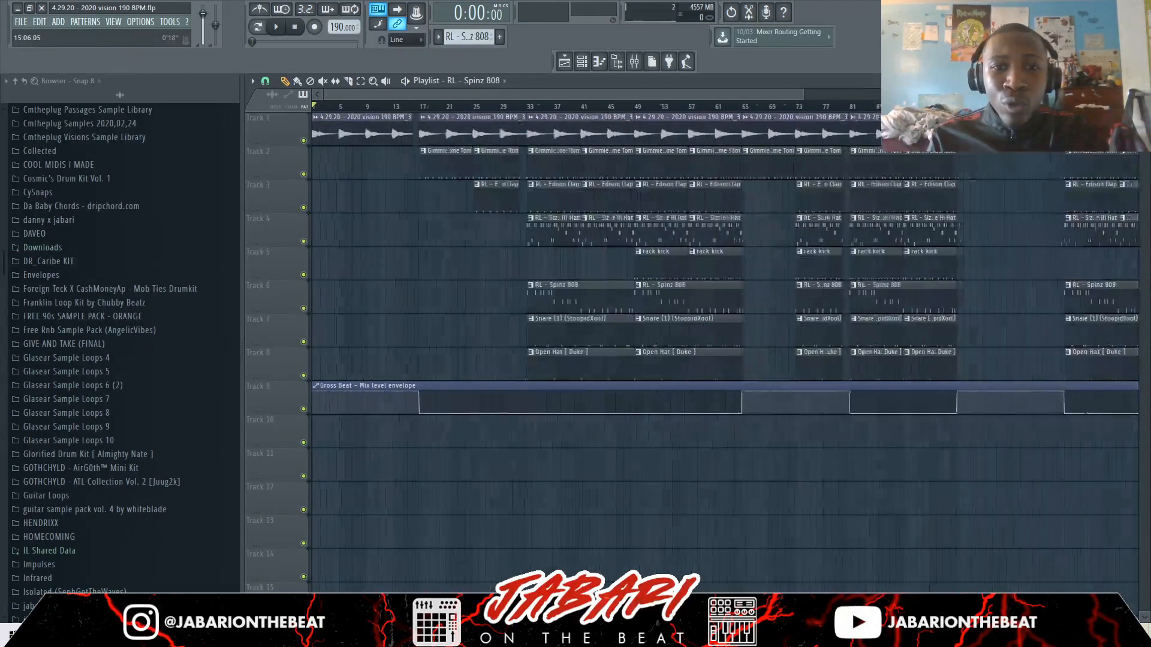
click(294, 26)
Step: Examine the intro's melody loop on Track 1 against the rest of the arrangement
scroll(337, 107, up, 4)
scroll(724, 347, left, 2)
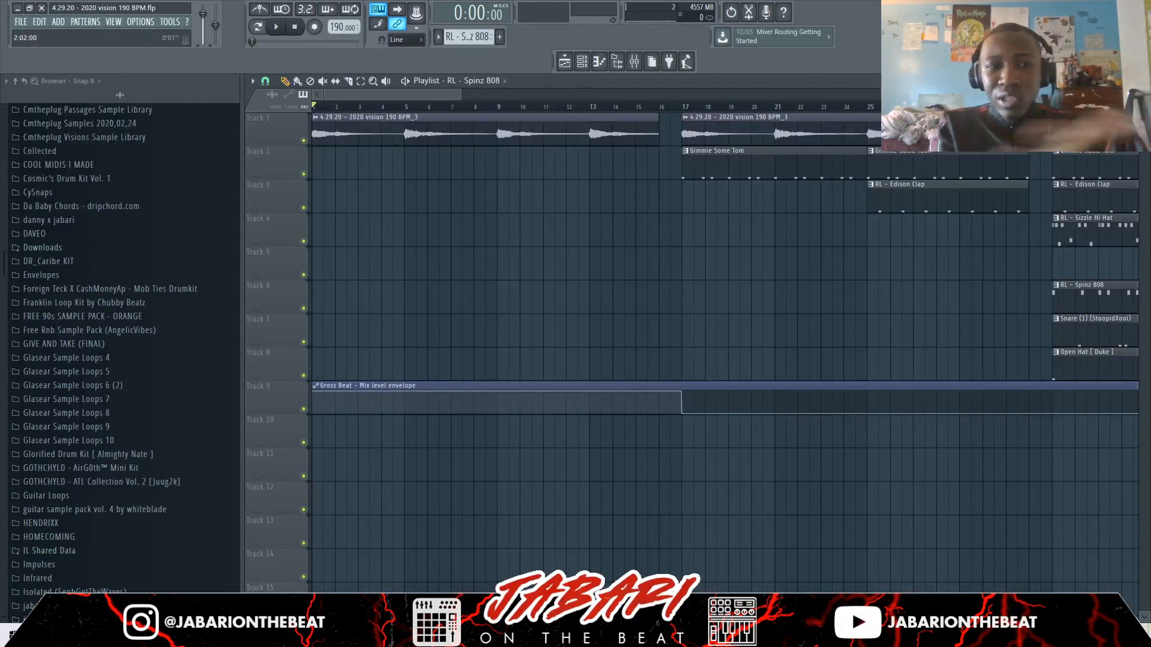
scroll(335, 107, down, 3)
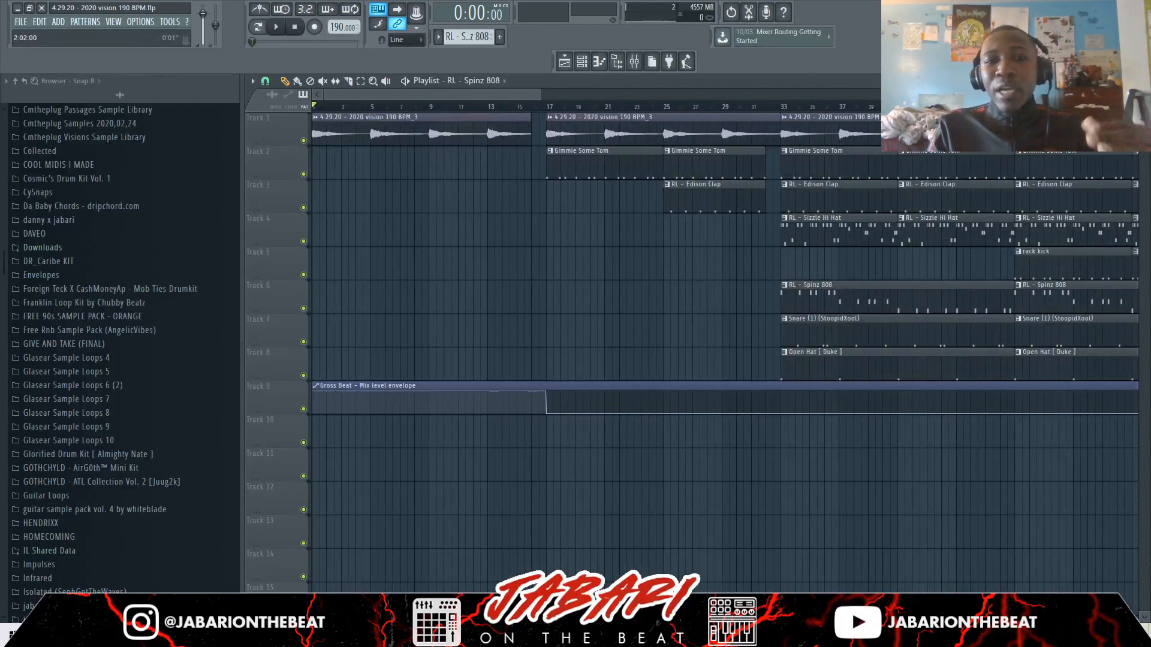
scroll(335, 107, down, 2)
scroll(334, 107, up, 3)
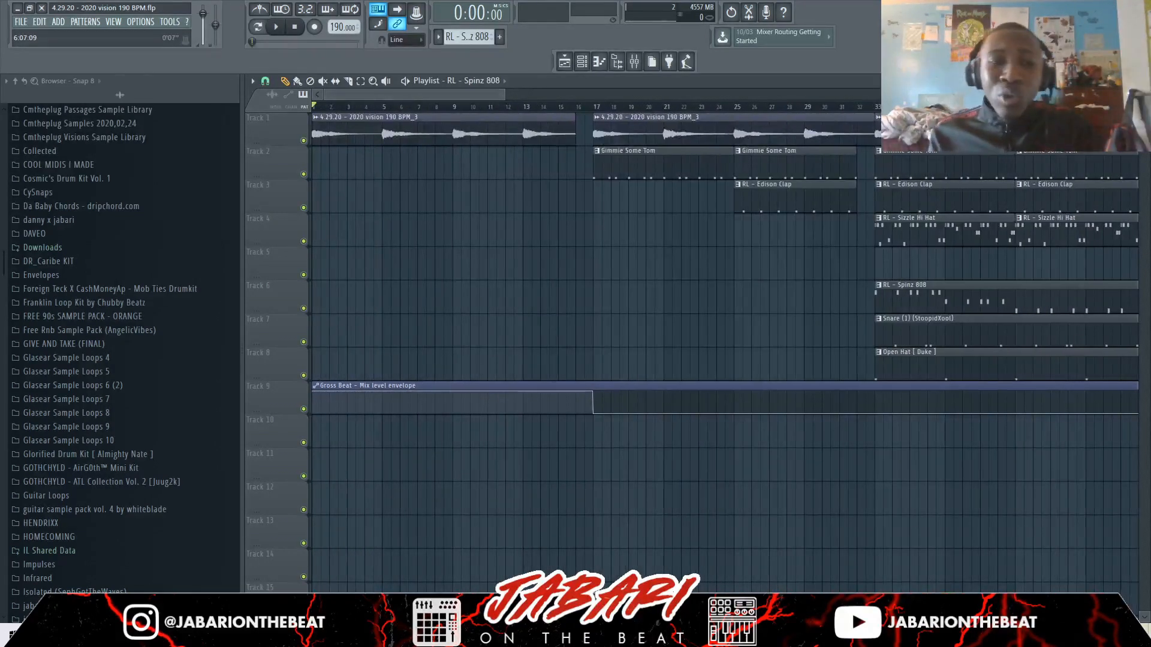
scroll(335, 107, up, 2)
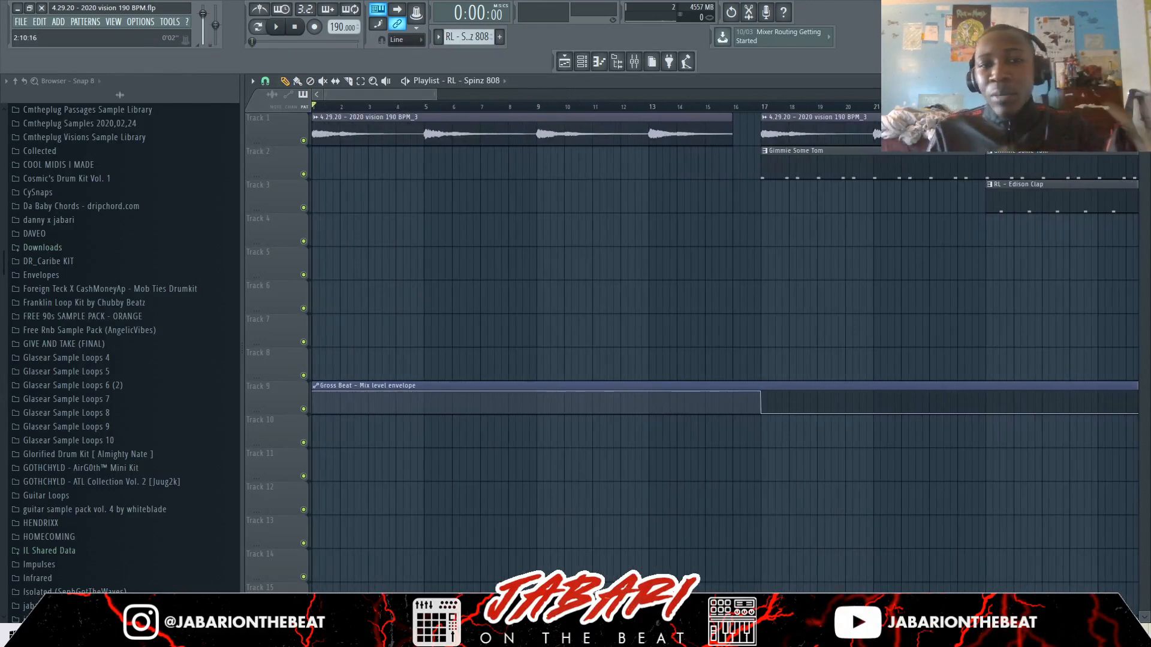
scroll(335, 106, down, 2)
scroll(335, 106, down, 3)
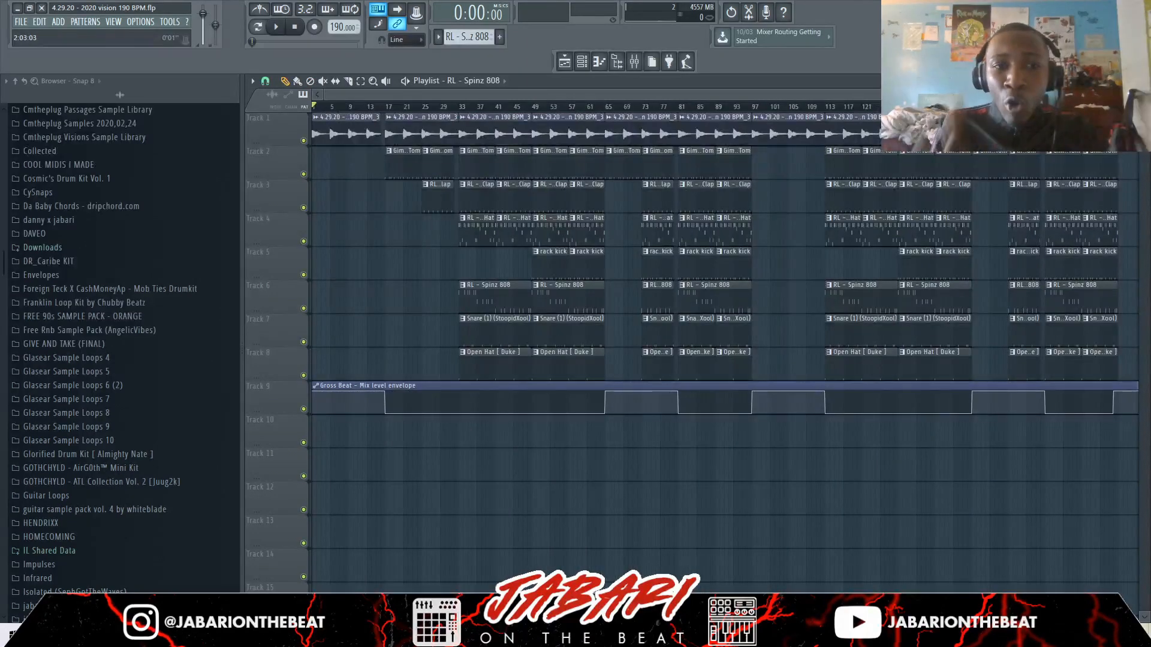
scroll(336, 106, up, 3)
drag(372, 94, 361, 94)
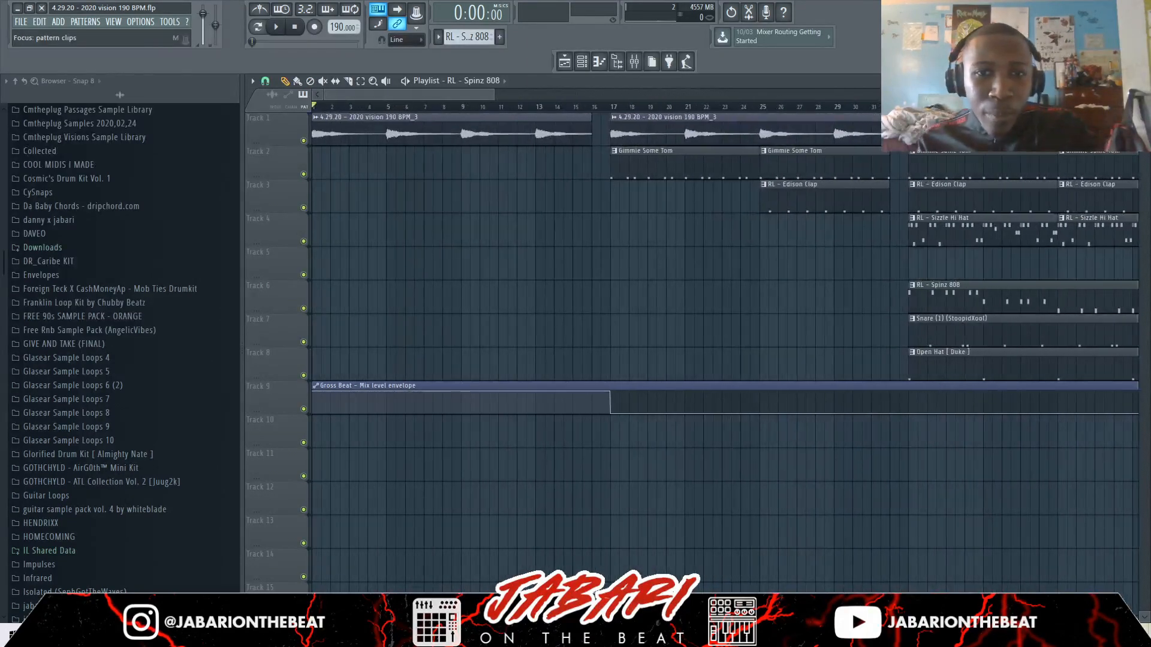
Step: Solo the melody loop on Track 1 and enable Track 9's Gross Beat mix level envelope alongside it
click(611, 107)
right_click(300, 141)
click(293, 141)
right_click(304, 140)
click(314, 107)
click(304, 409)
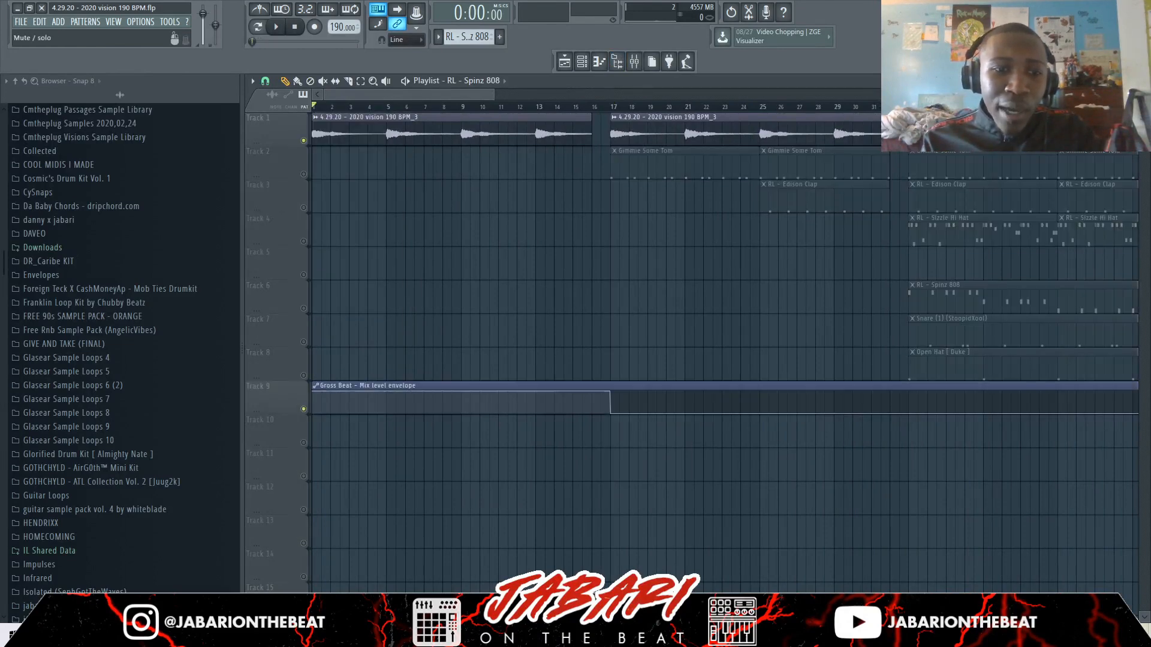
Step: Play the melody loop and Gross Beat envelope from bar 17, and stop playback
drag(619, 106, 613, 107)
scroll(613, 106, down, 5)
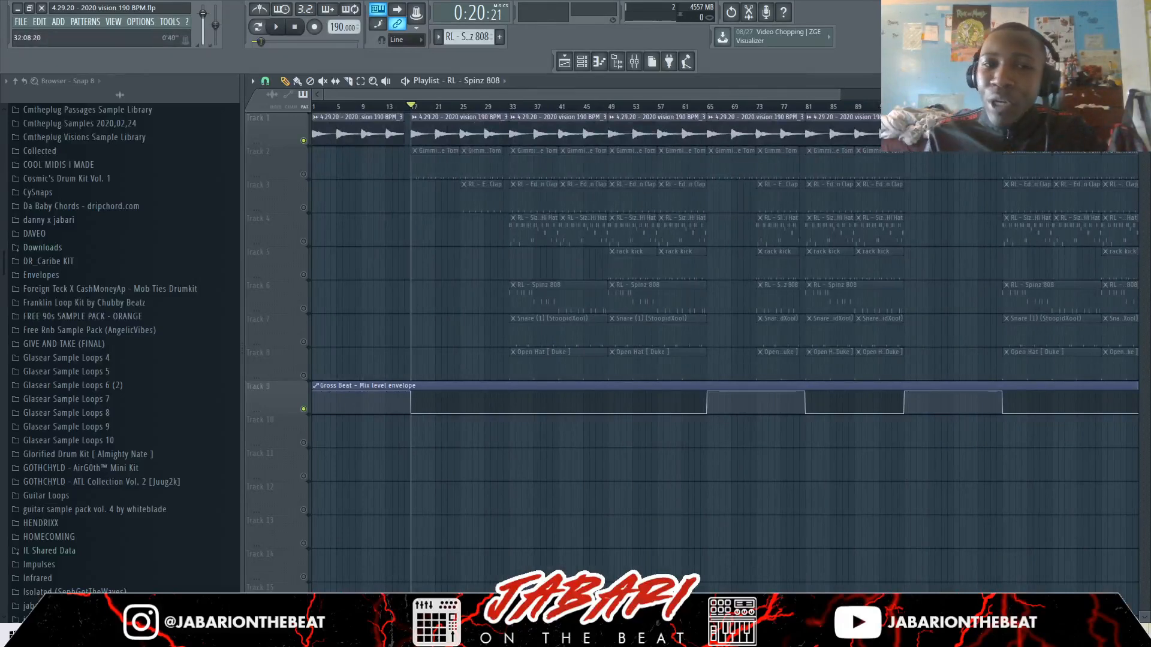
scroll(417, 107, up, 5)
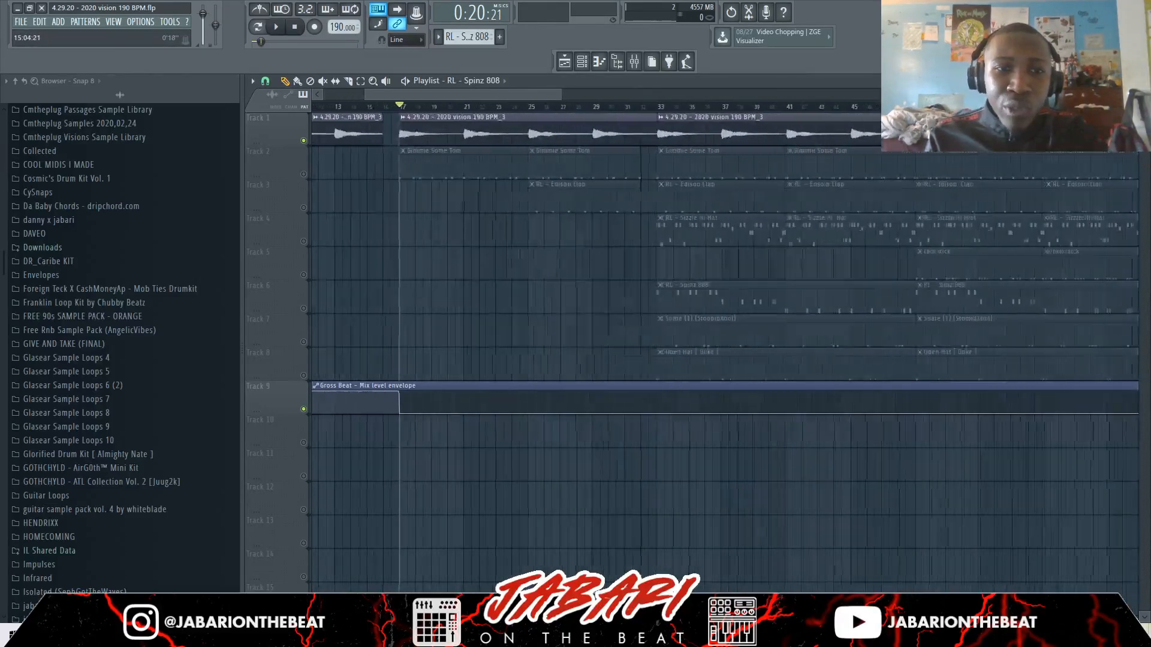
key(space)
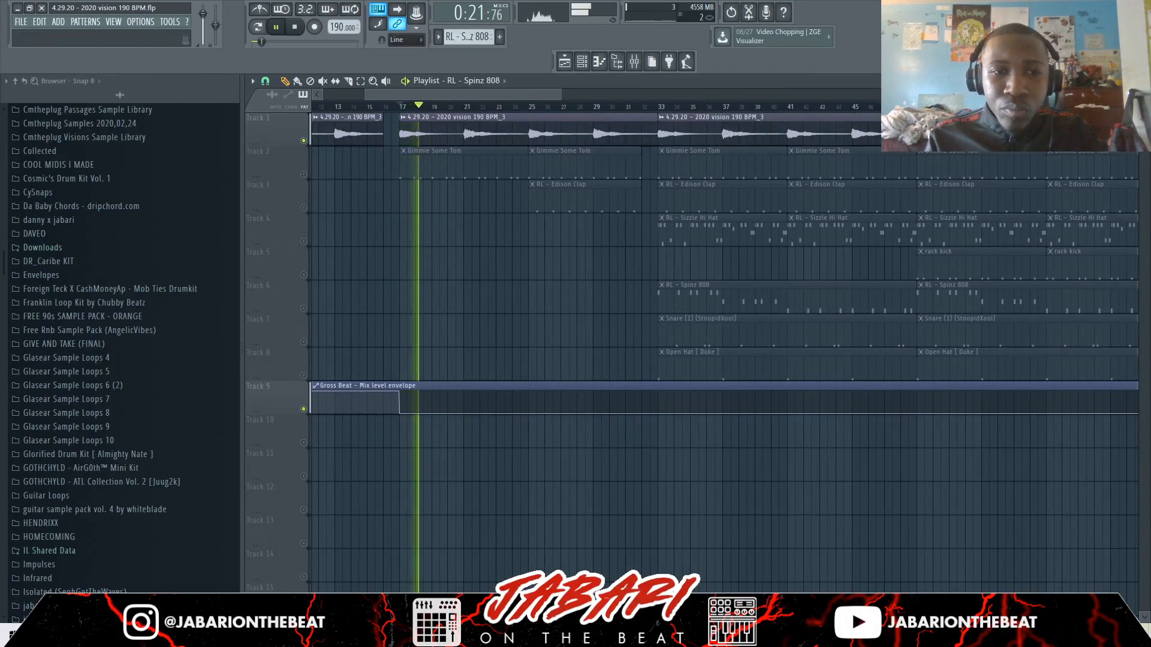
scroll(362, 107, down, 1)
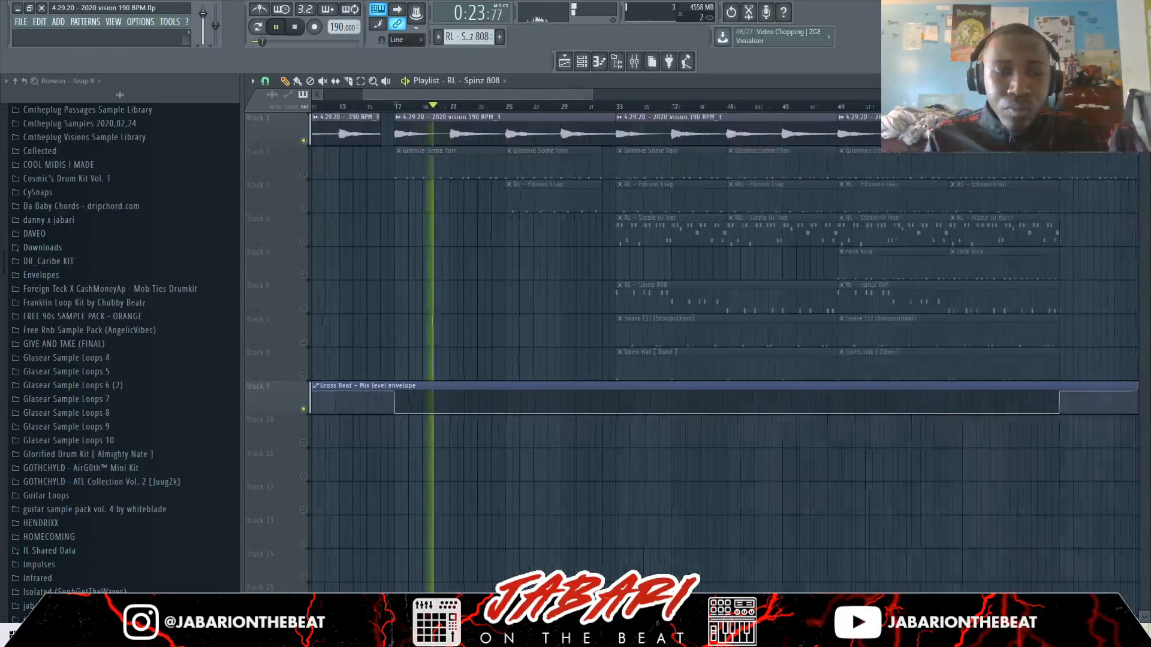
scroll(364, 107, down, 2)
scroll(364, 106, down, 3)
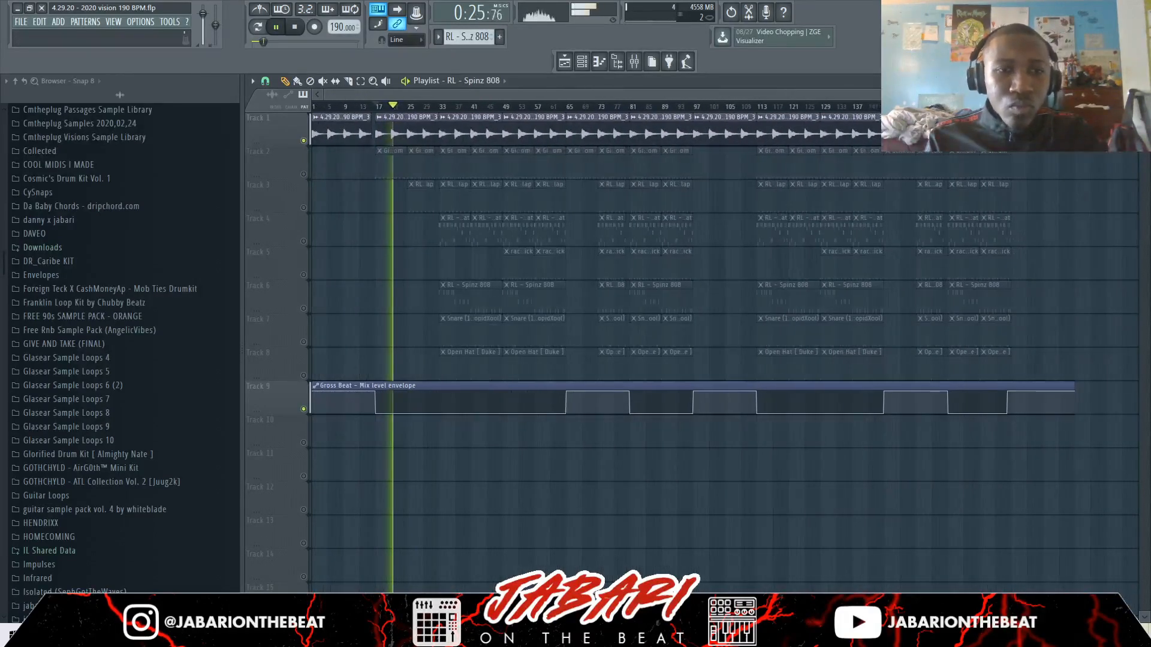
scroll(364, 107, up, 3)
key(space)
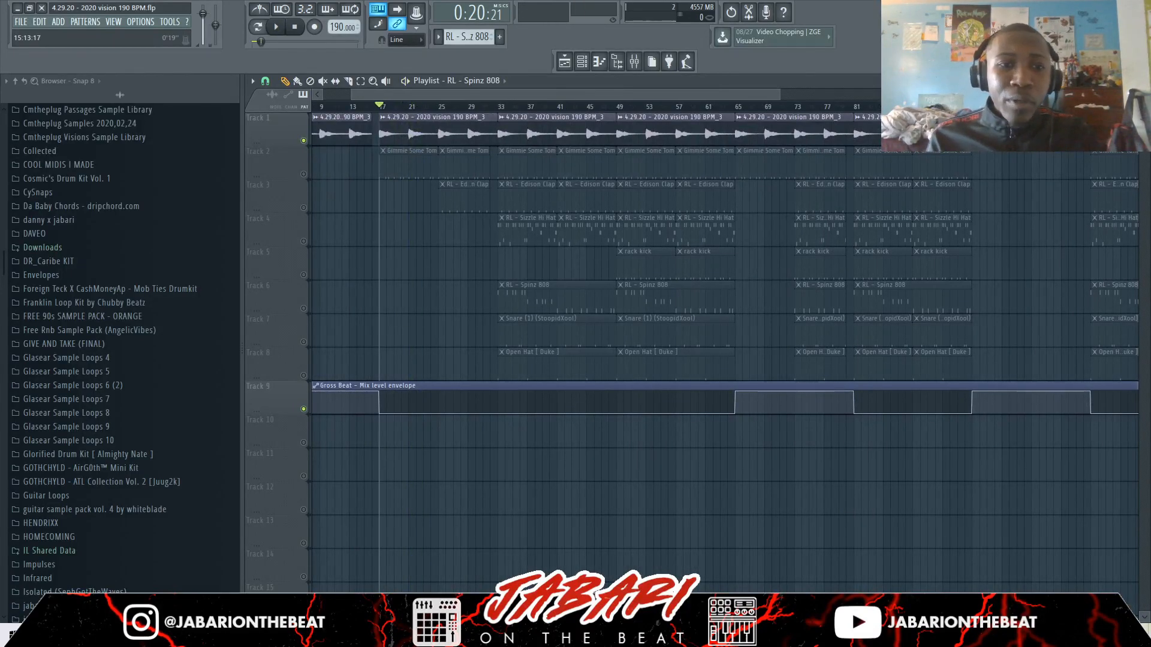
Step: Place the playhead at bar 17 and unmute the Gimmie Some Tom pattern on Track 2
scroll(370, 96, up, 2)
drag(370, 95, 331, 95)
click(634, 107)
click(294, 27)
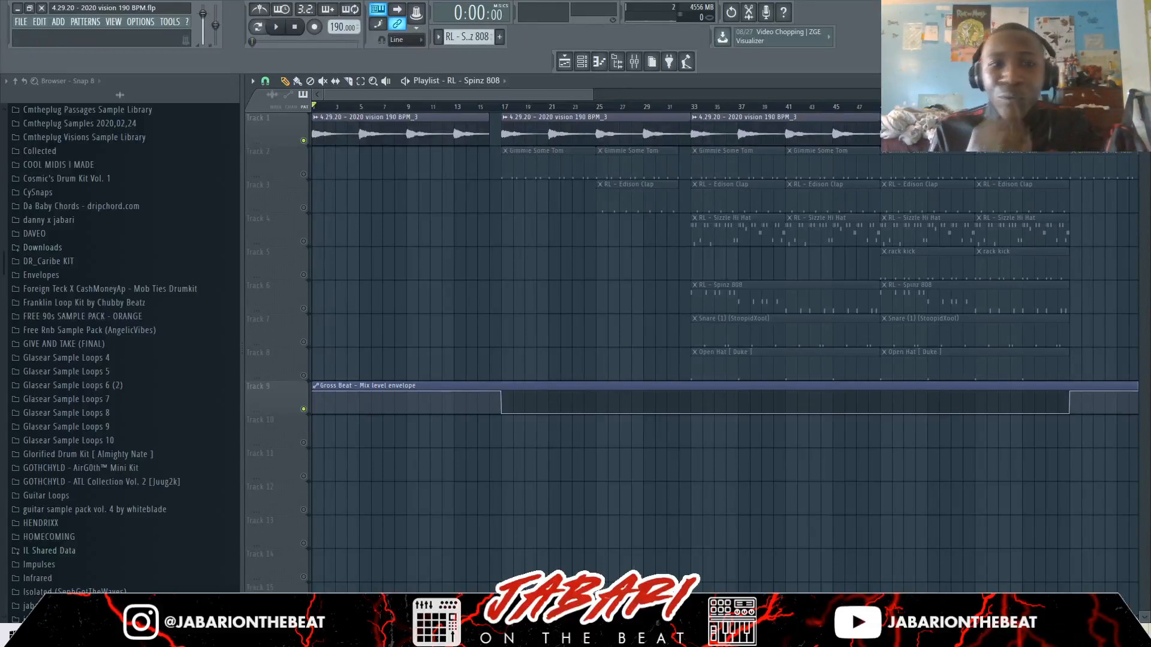
click(502, 107)
click(304, 175)
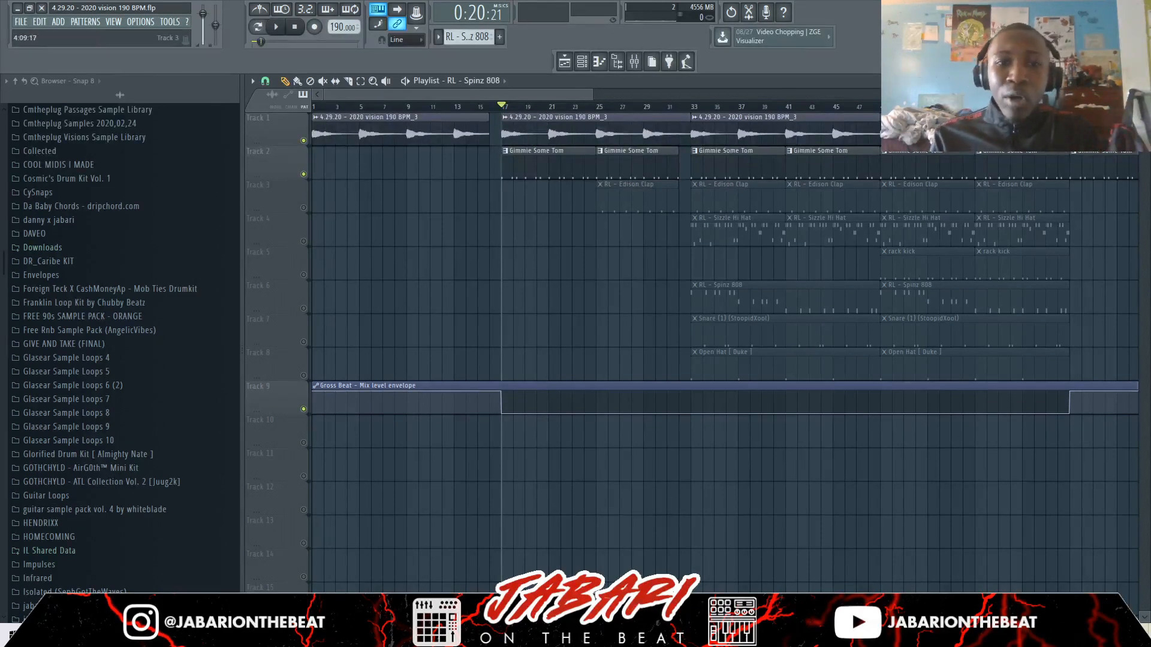
Step: Play the section from bar 17 with the Gimmie Some Tom pattern over the melody loop, and stop playback
scroll(575, 240, up, 3)
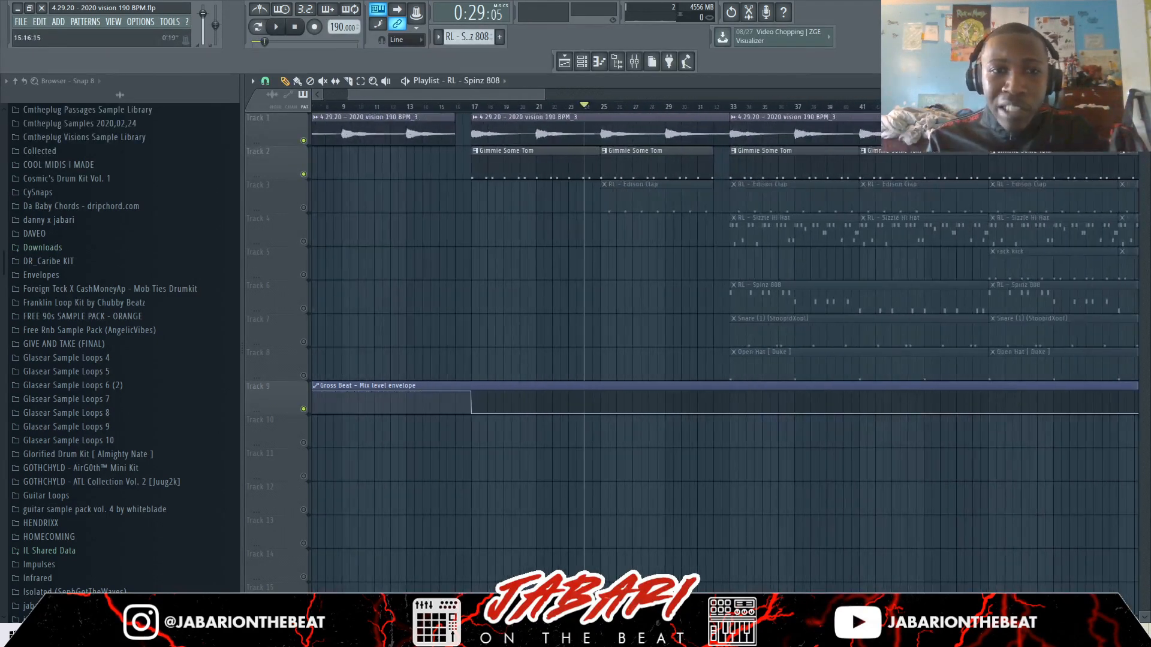
scroll(576, 239, down, 4)
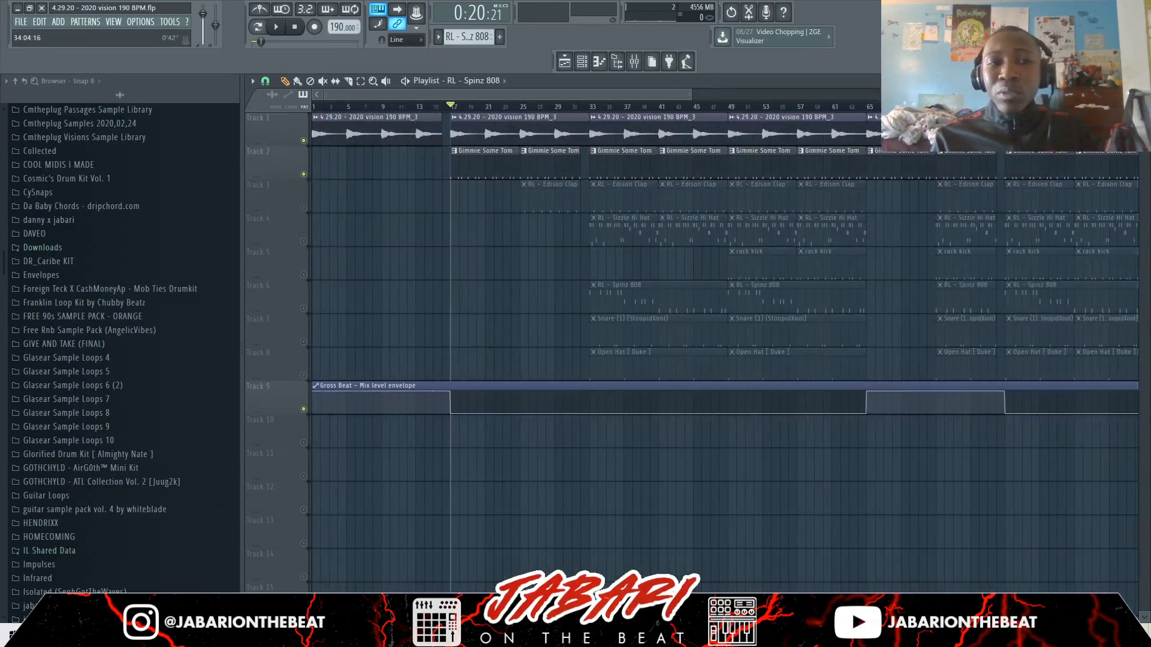
scroll(576, 240, down, 3)
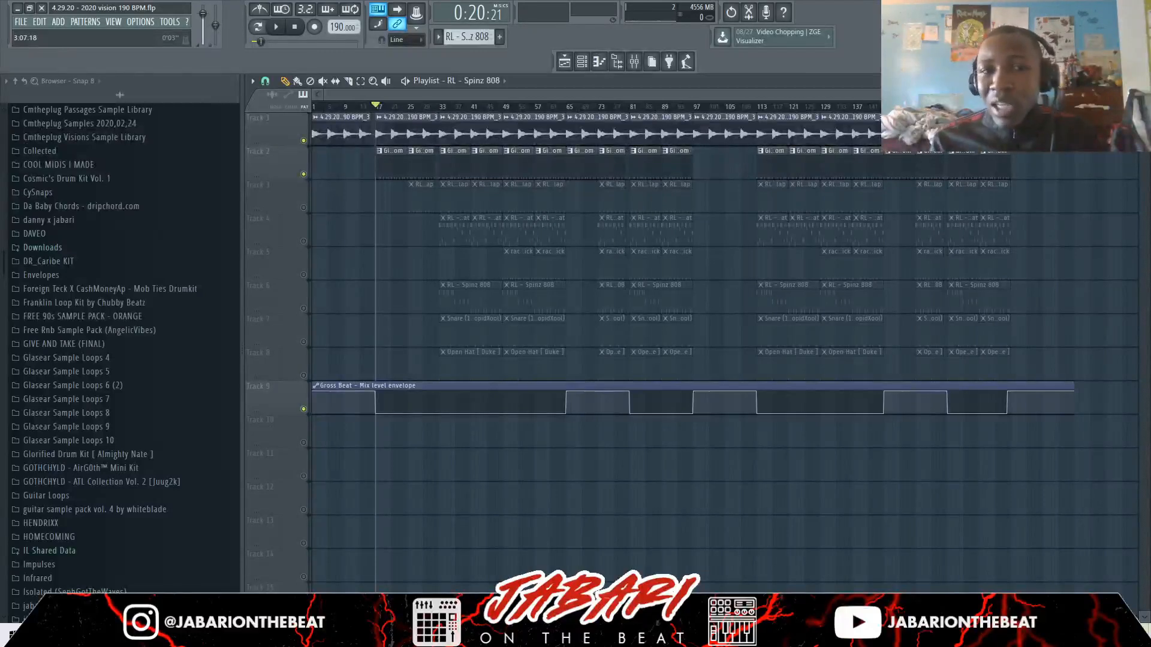
scroll(724, 341, up, 3)
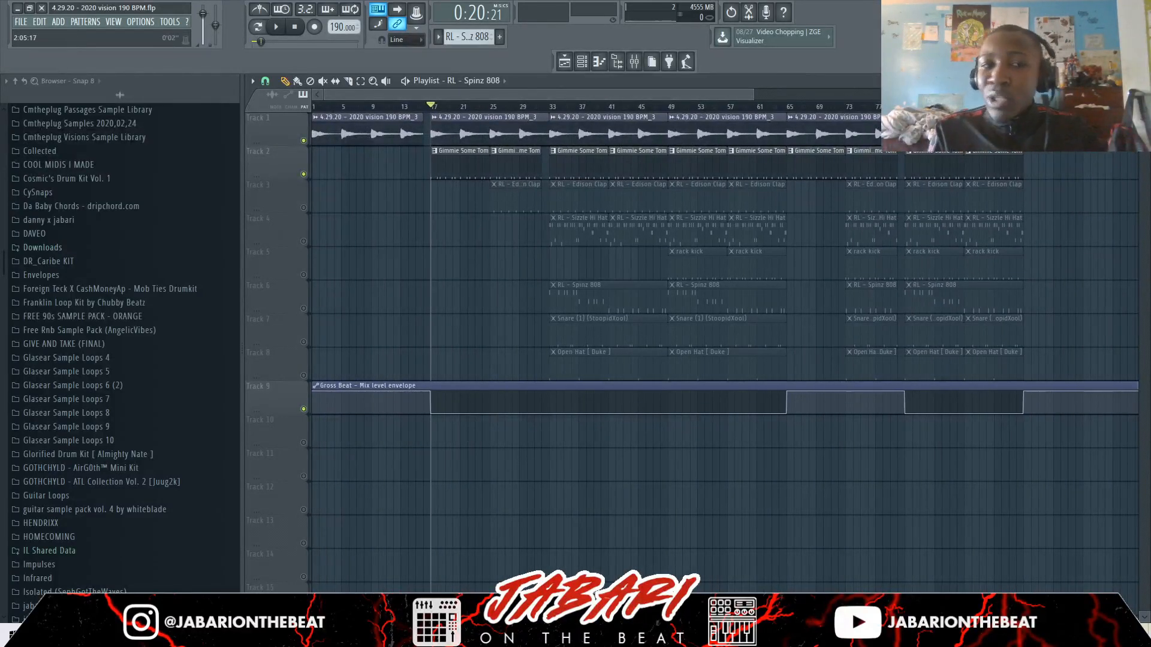
scroll(404, 270, up, 4)
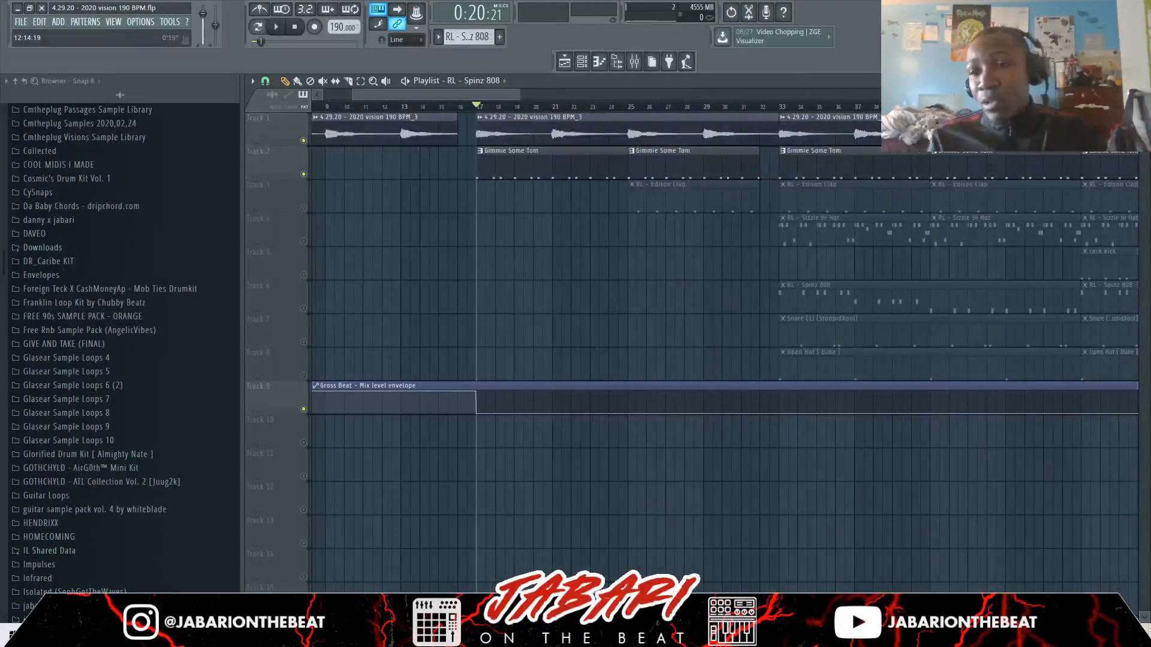
key(space)
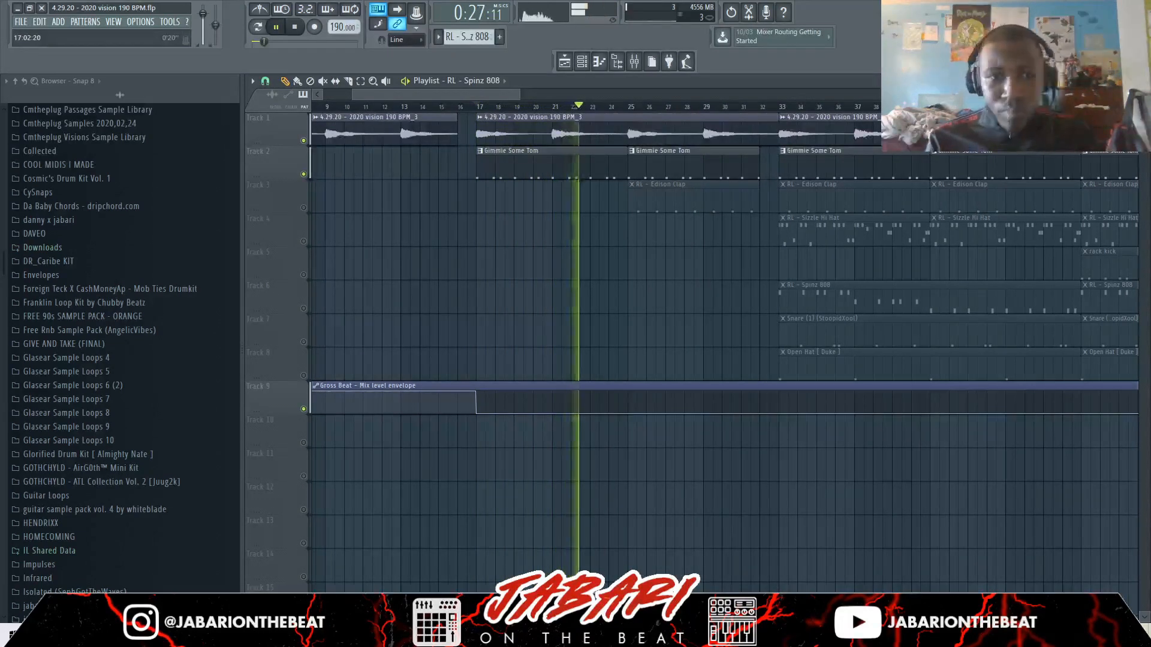
key(space)
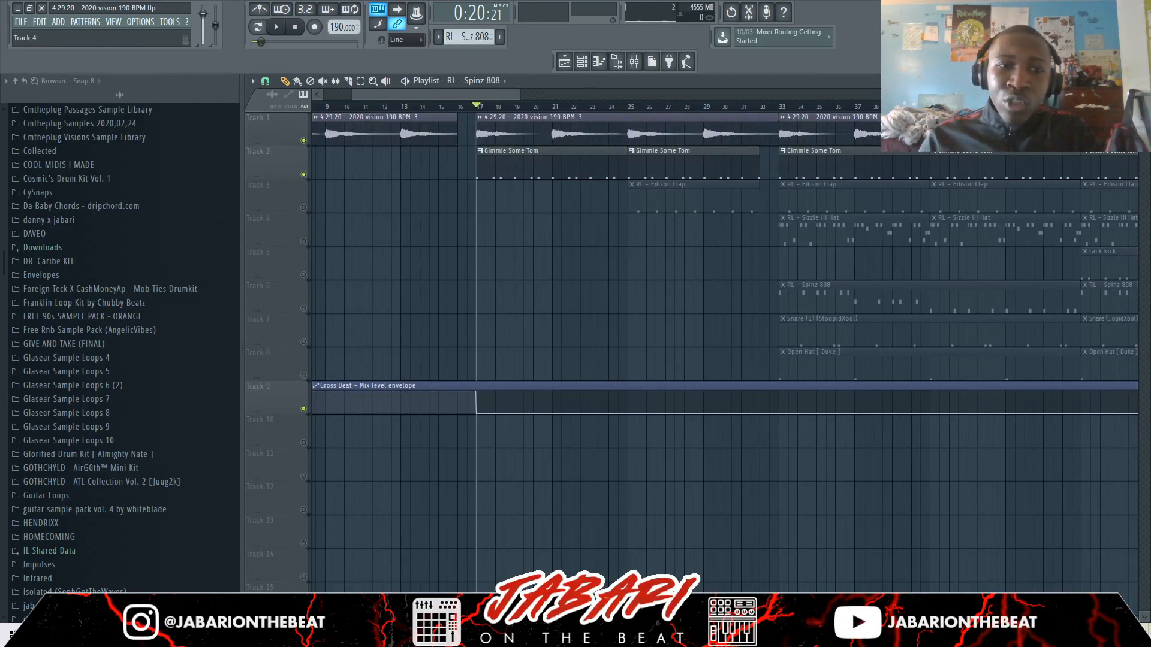
Step: Unmute the RL - Edison Clap pattern on Track 3 and play the arrangement from bar 25
click(303, 207)
click(626, 106)
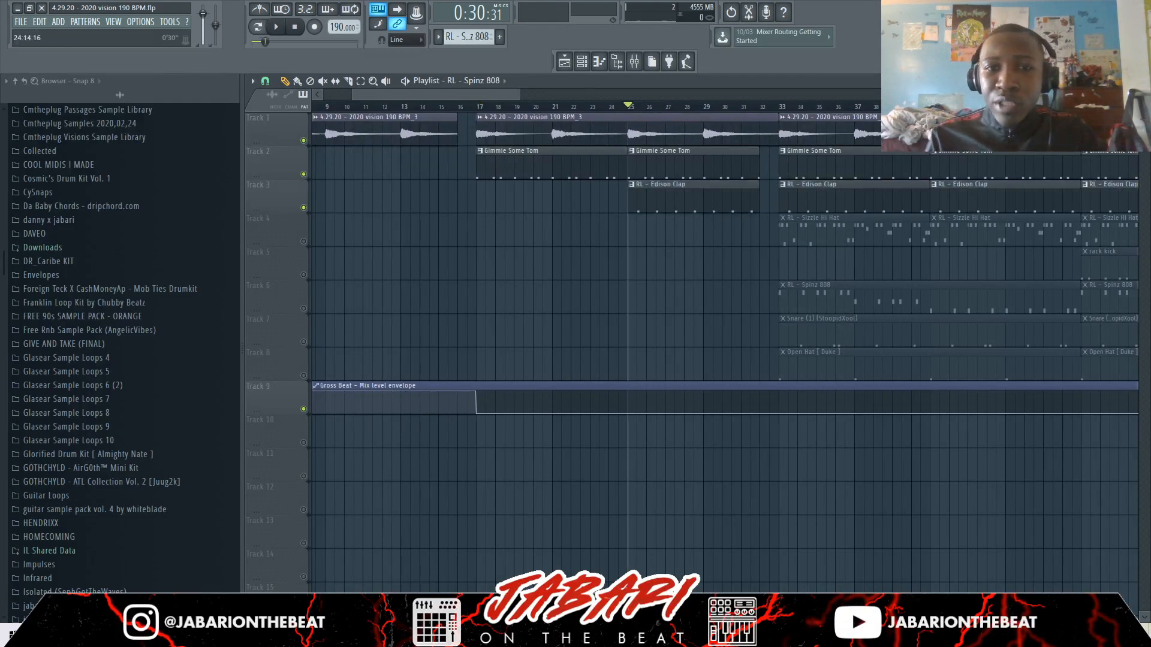
key(space)
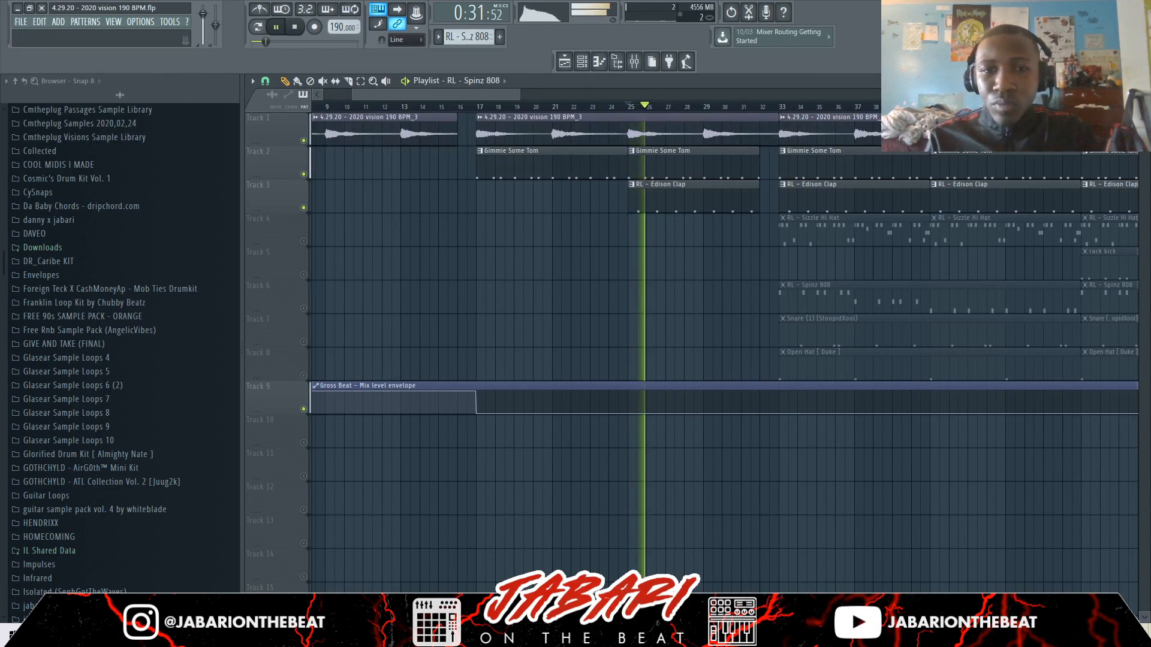
scroll(724, 348, down, 3)
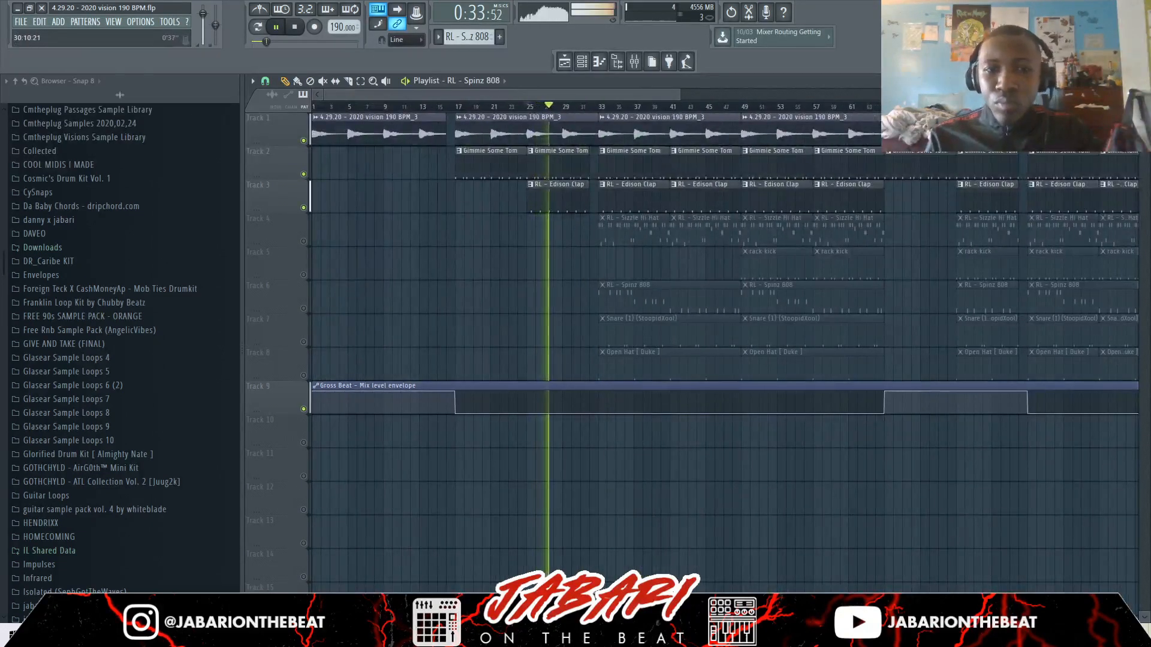
Step: Stop playback and examine the full Gimmie Some Tom pattern in the piano roll
scroll(724, 347, up, 3)
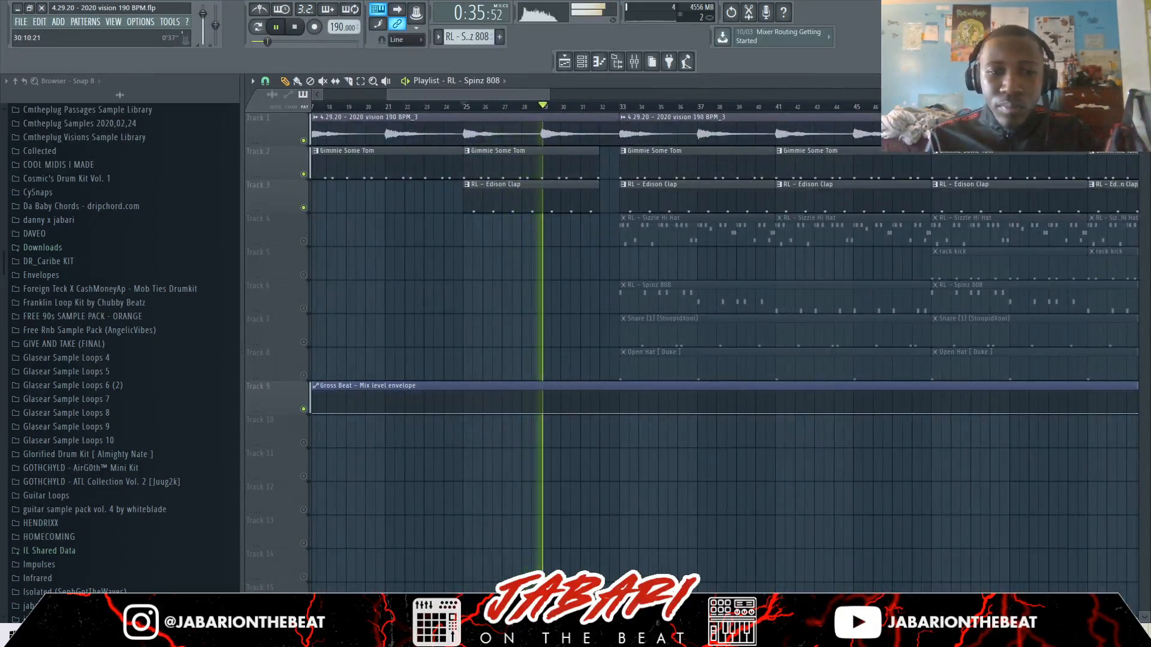
key(space)
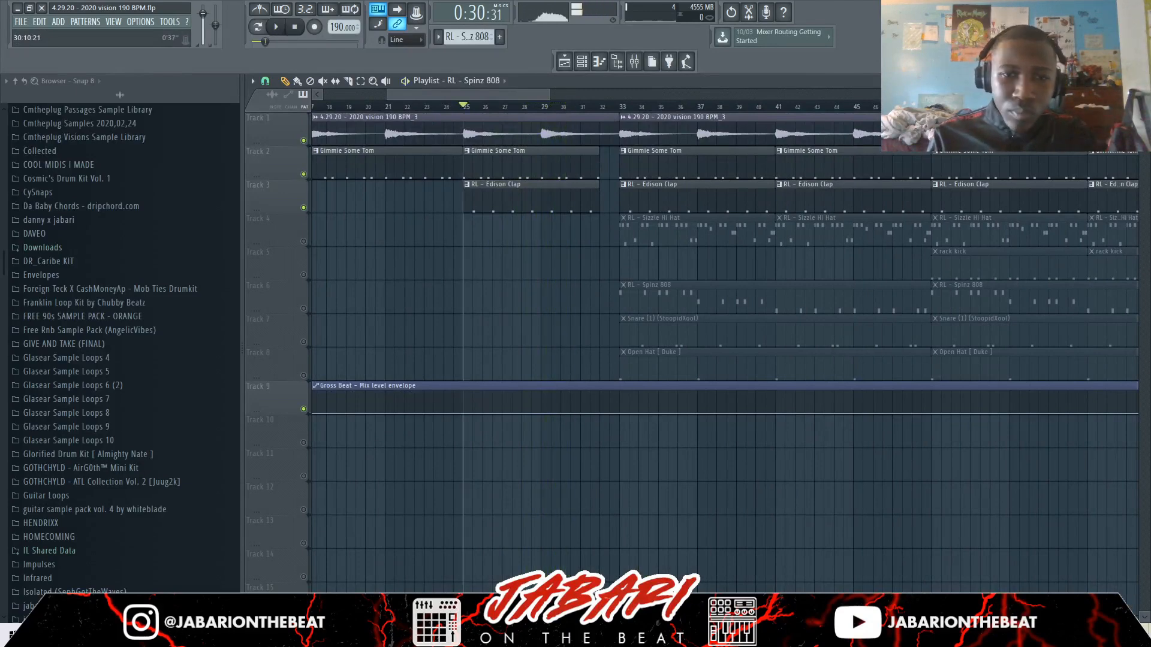
scroll(724, 348, down, 3)
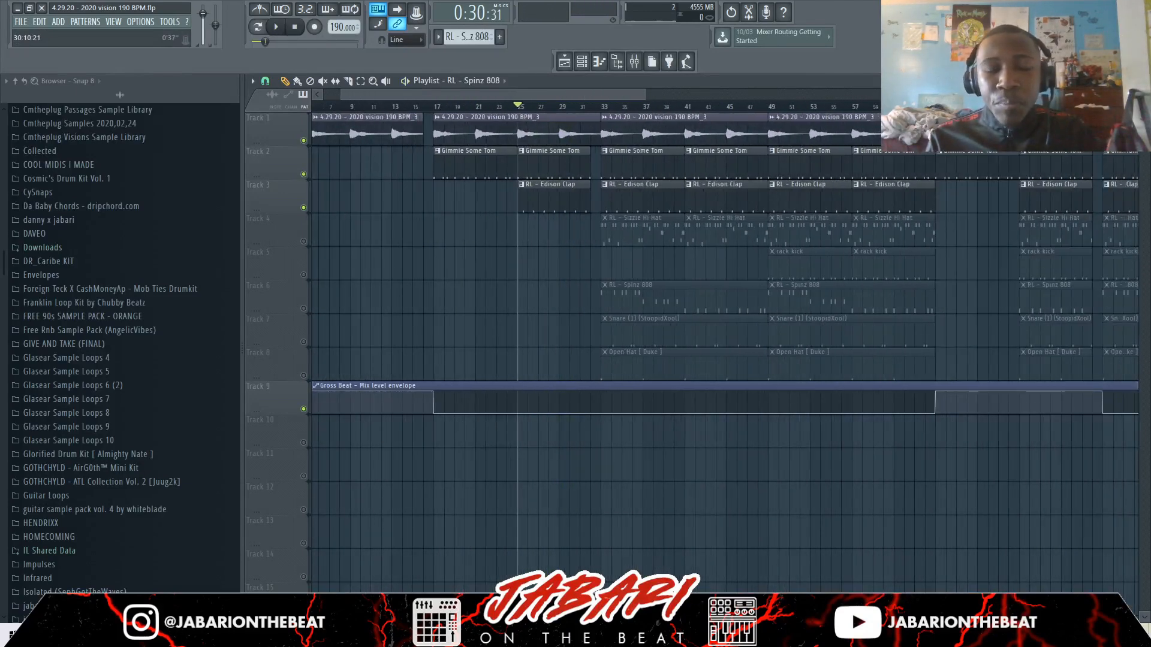
scroll(577, 174, up, 4)
double_click(548, 165)
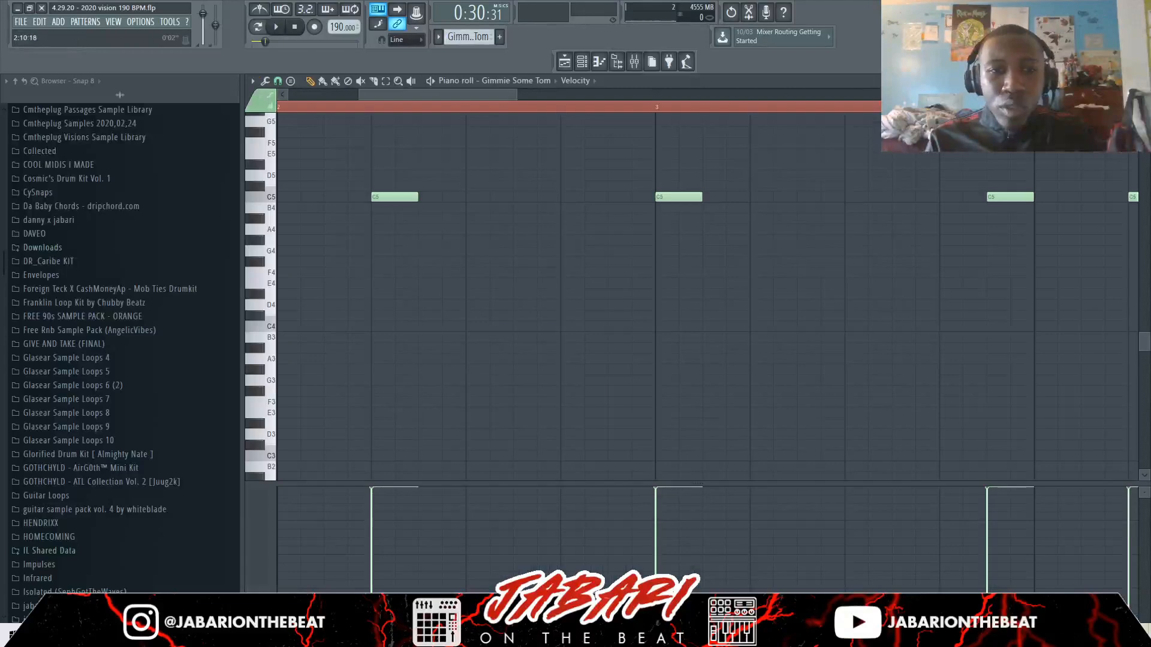
scroll(509, 240, down, 5)
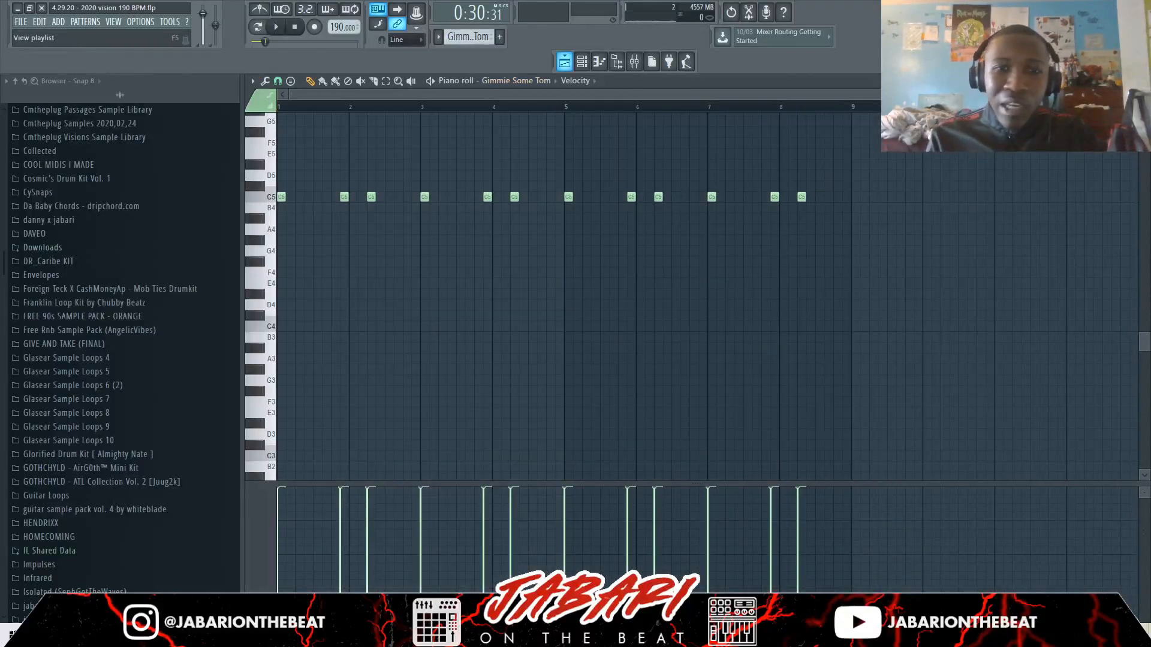
Step: Return to the playlist, place the playhead at bar 33 and unmute the RL - Sizzle Hi Hat pattern on Track 4
key(F5)
scroll(449, 347, down, 3)
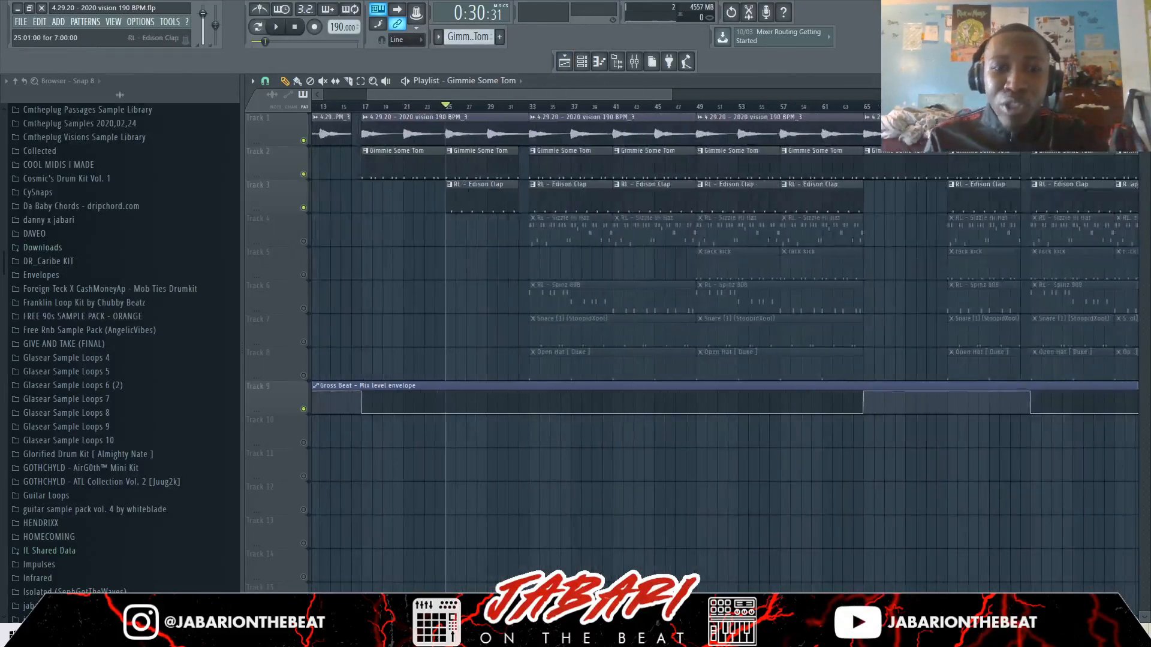
click(536, 106)
click(304, 241)
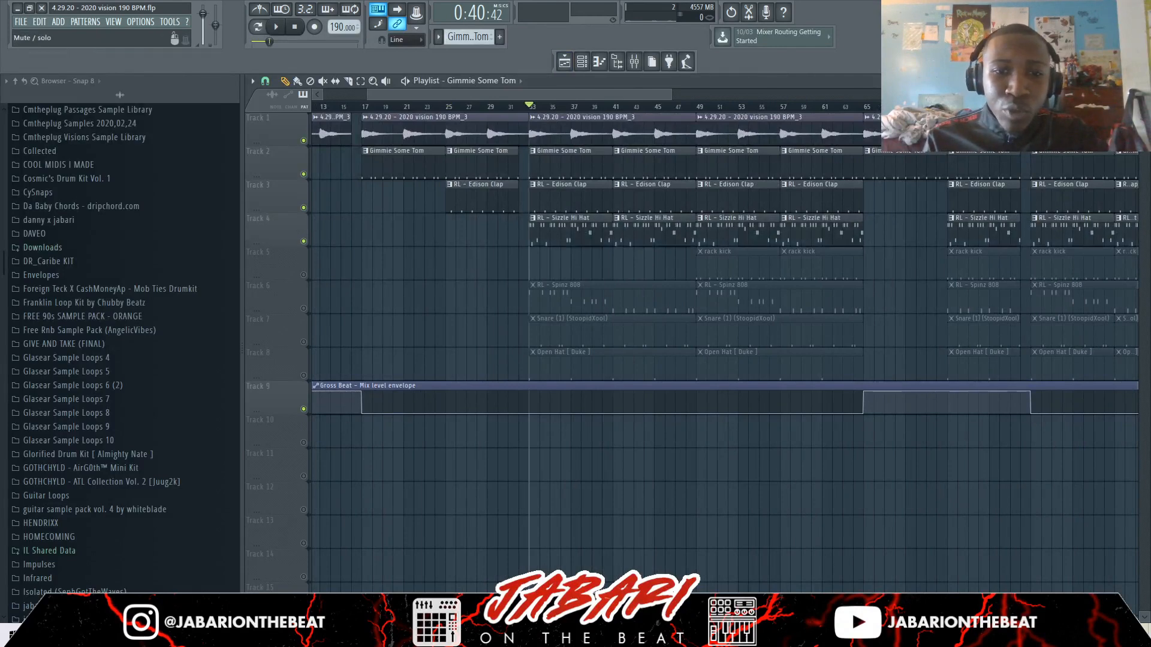
Step: Open the RL - Sizzle Hi Hat pattern in the piano roll and examine its note placement and pitches
scroll(536, 106, left, 3)
scroll(684, 252, up, 4)
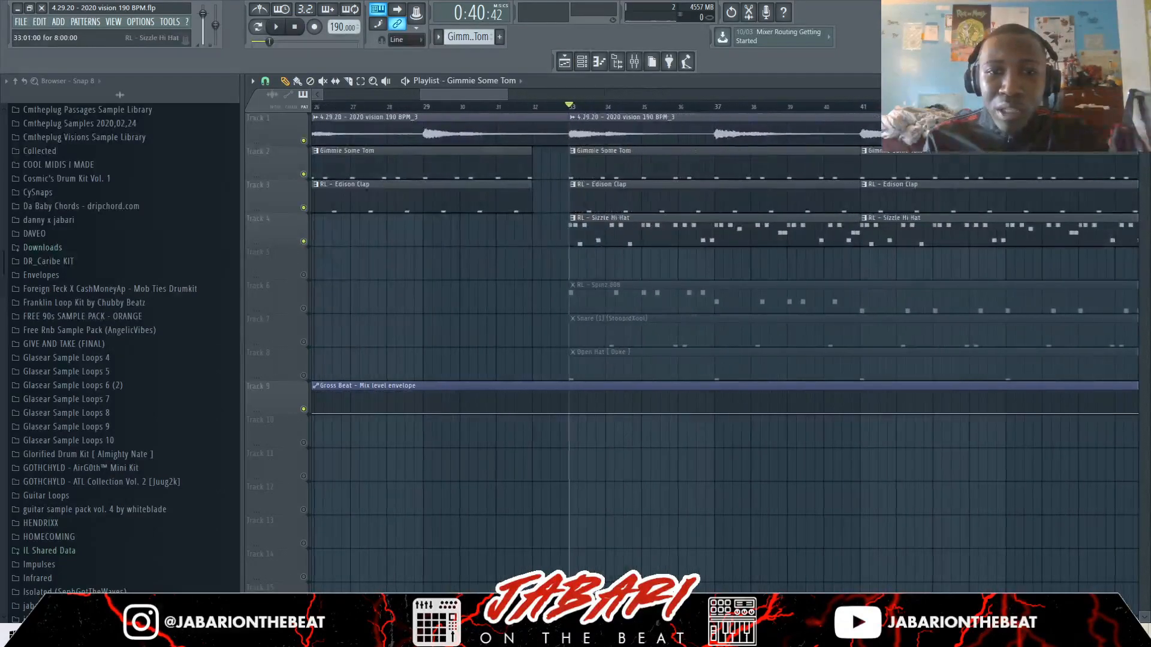
double_click(656, 233)
drag(652, 94, 431, 95)
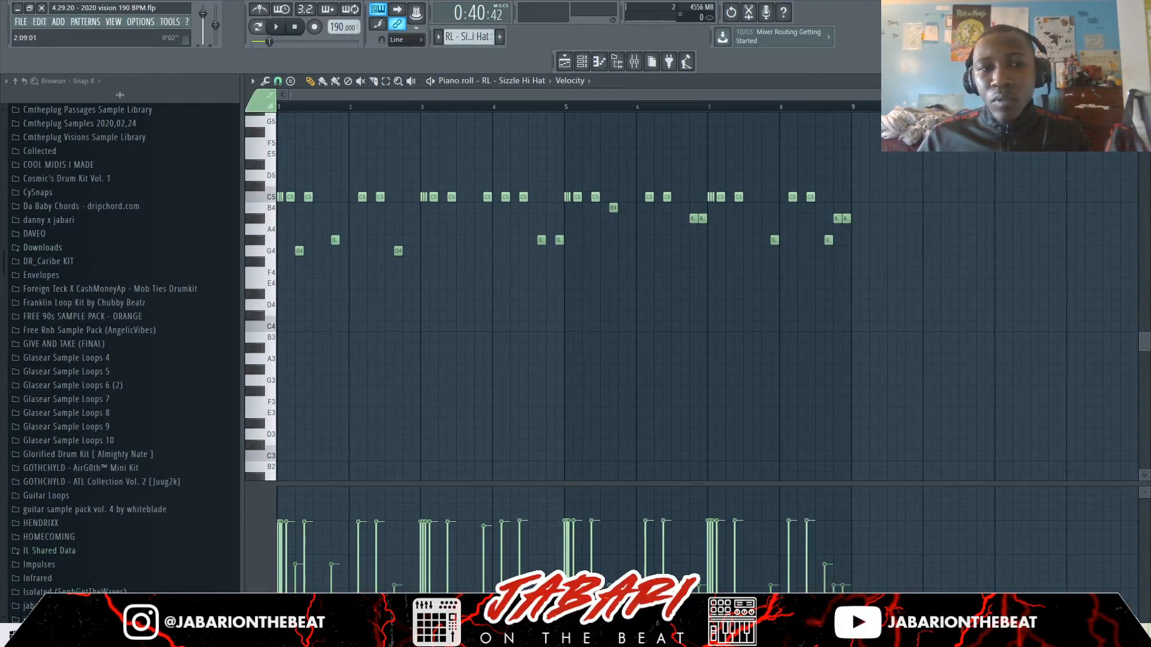
scroll(384, 252, up, 4)
drag(372, 95, 293, 95)
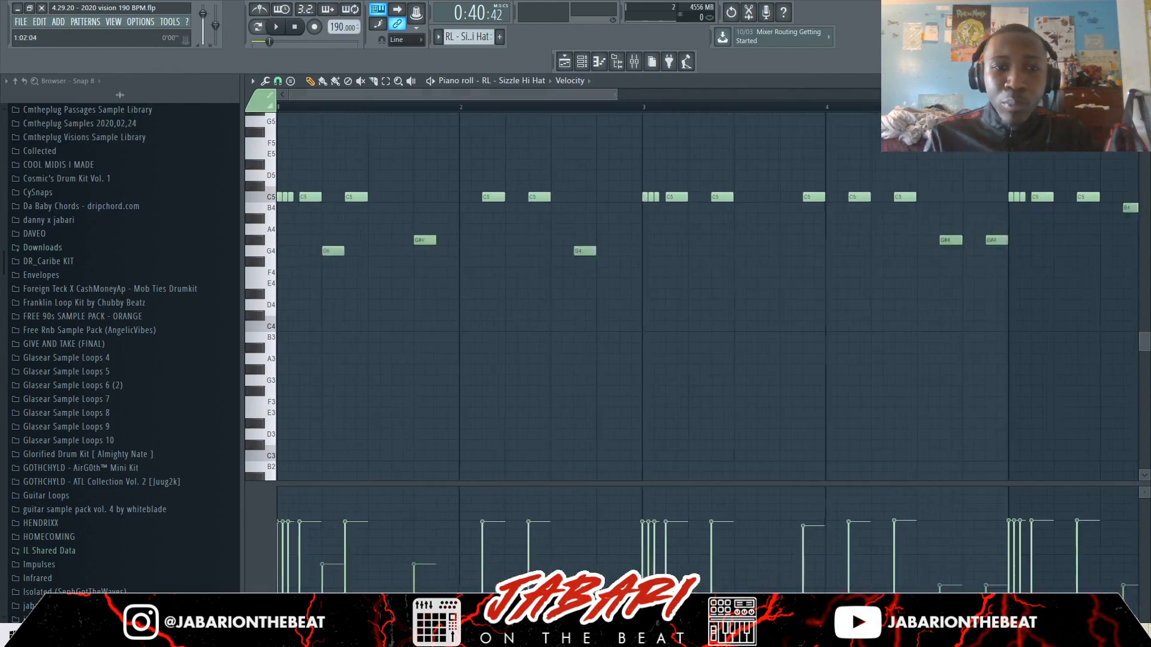
Step: Mute the melody loop, Gimmie Some Tom and RL - Edison Clap on Tracks 1, 2 and 3 in the playlist
click(565, 61)
click(303, 141)
click(304, 174)
click(303, 208)
Step: Play the RL - Sizzle Hi Hat pattern alone from bar 33 in its piano roll, and stop playback
double_click(587, 219)
key(space)
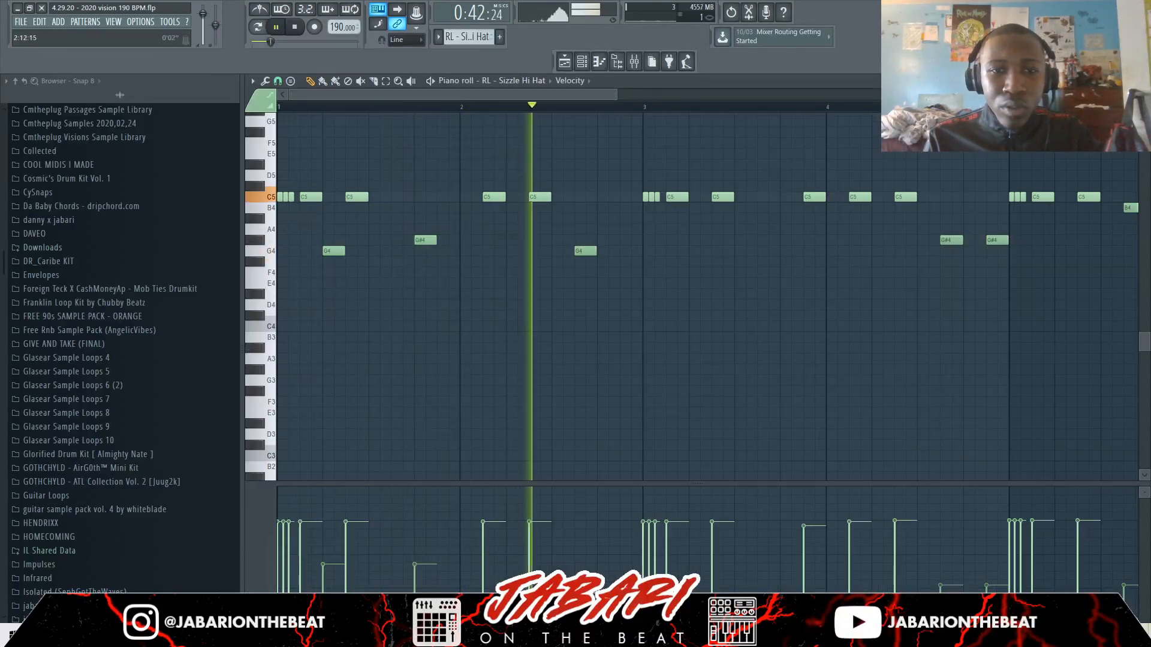
scroll(593, 107, down, 2)
scroll(593, 106, down, 1)
scroll(593, 107, down, 2)
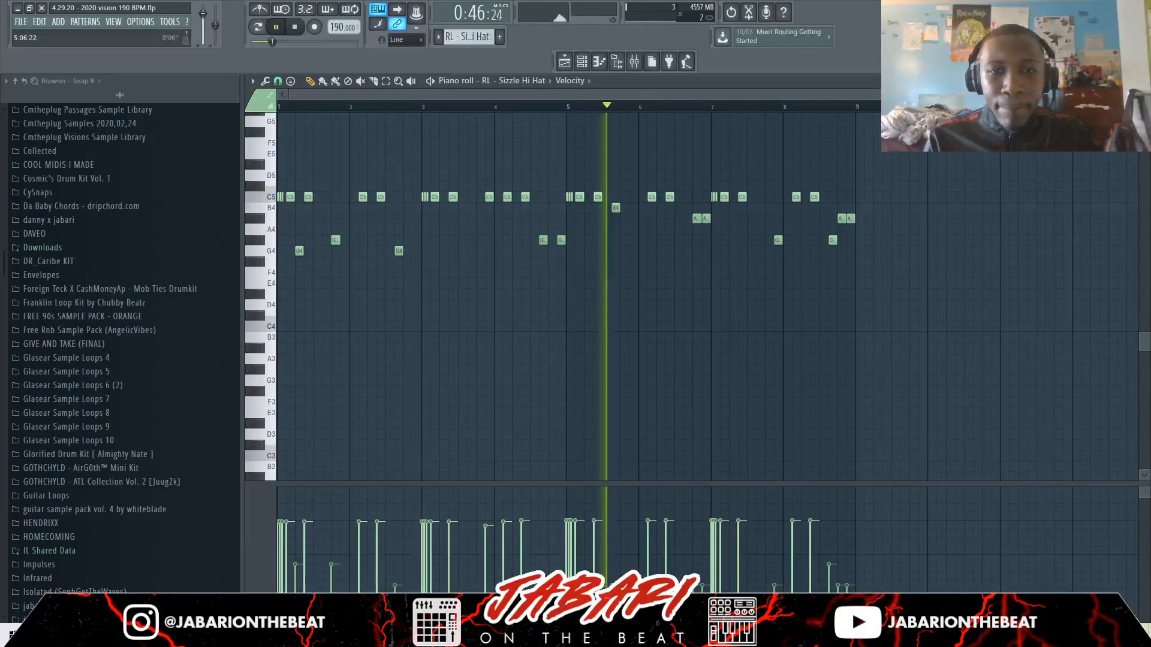
key(space)
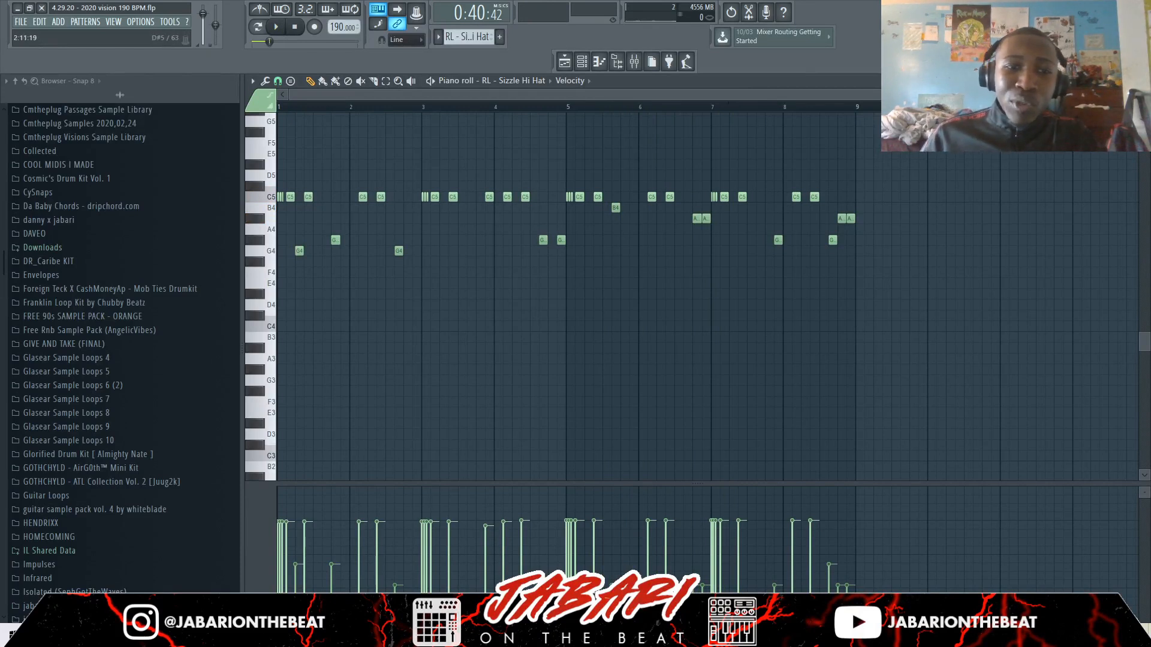
Step: Return to the playlist and unmute Gimmie Some Tom on Track 2 and RL - Edison Clap on Track 3
scroll(593, 107, up, 1)
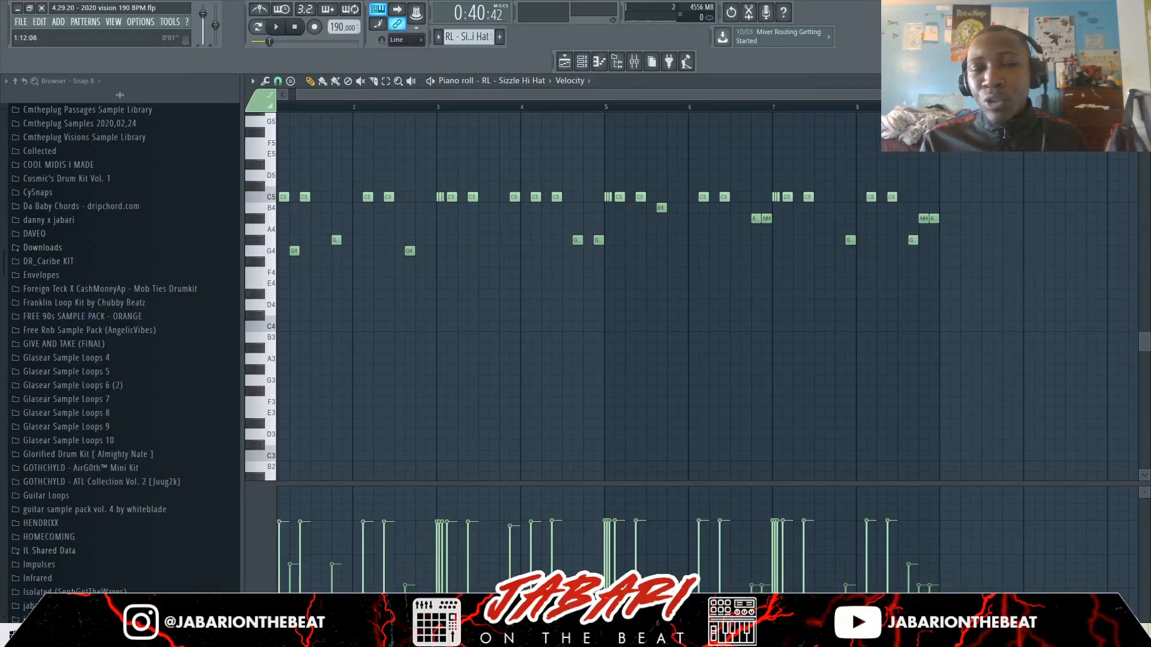
scroll(327, 175, up, 3)
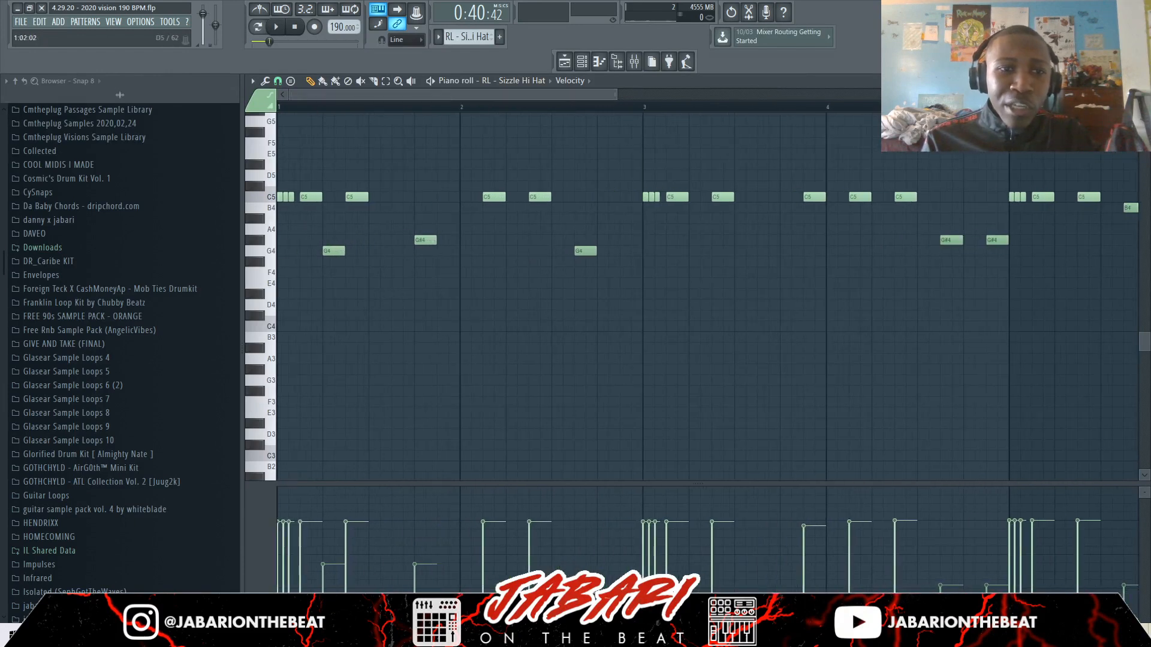
click(564, 61)
click(304, 175)
click(304, 209)
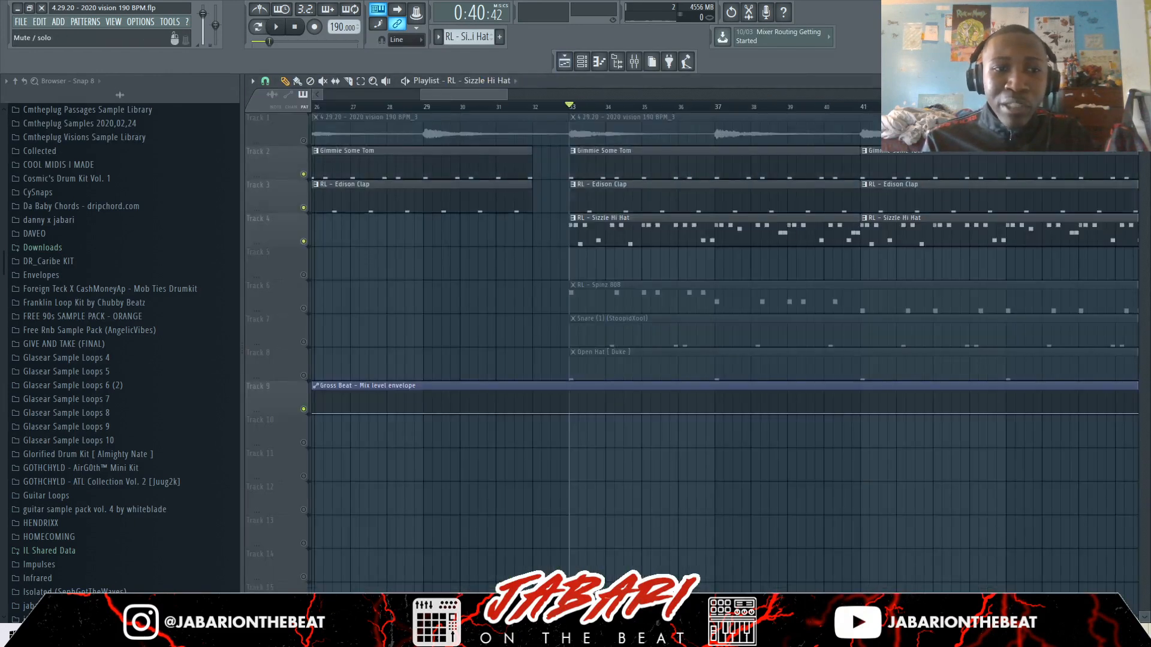
Step: Play the hi-hat pattern together with the tom and clap twice from bar 33 in the hi-hat's piano roll, stopping each time
click(599, 61)
key(space)
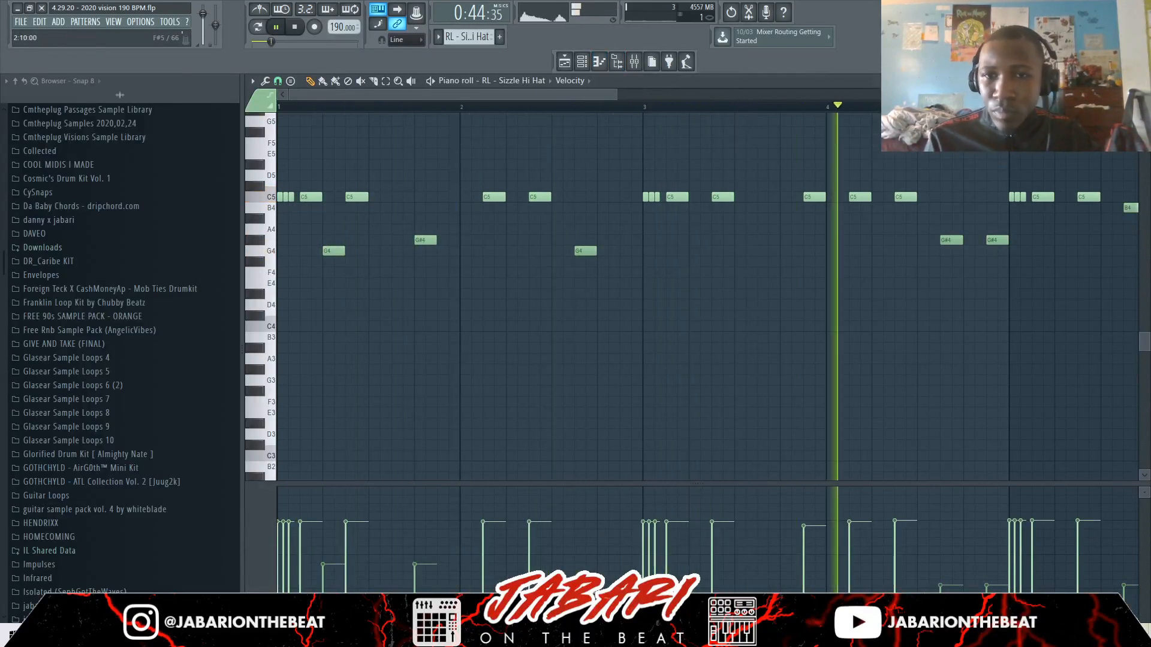
scroll(585, 105, down, 2)
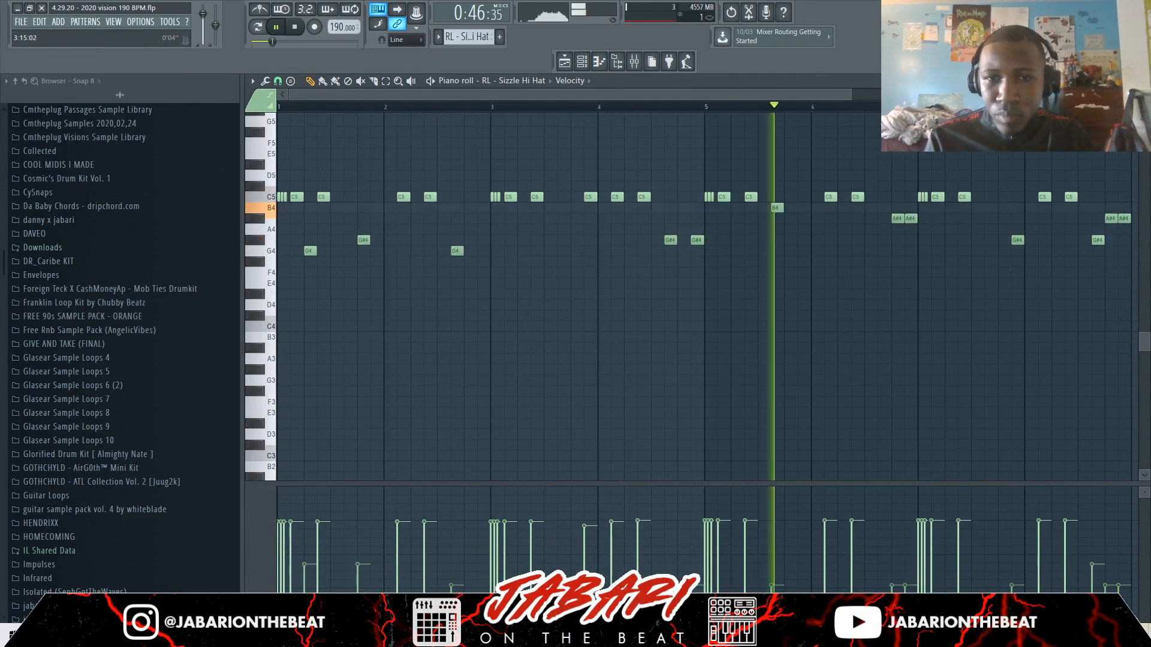
scroll(585, 106, down, 1)
key(space)
scroll(585, 106, up, 2)
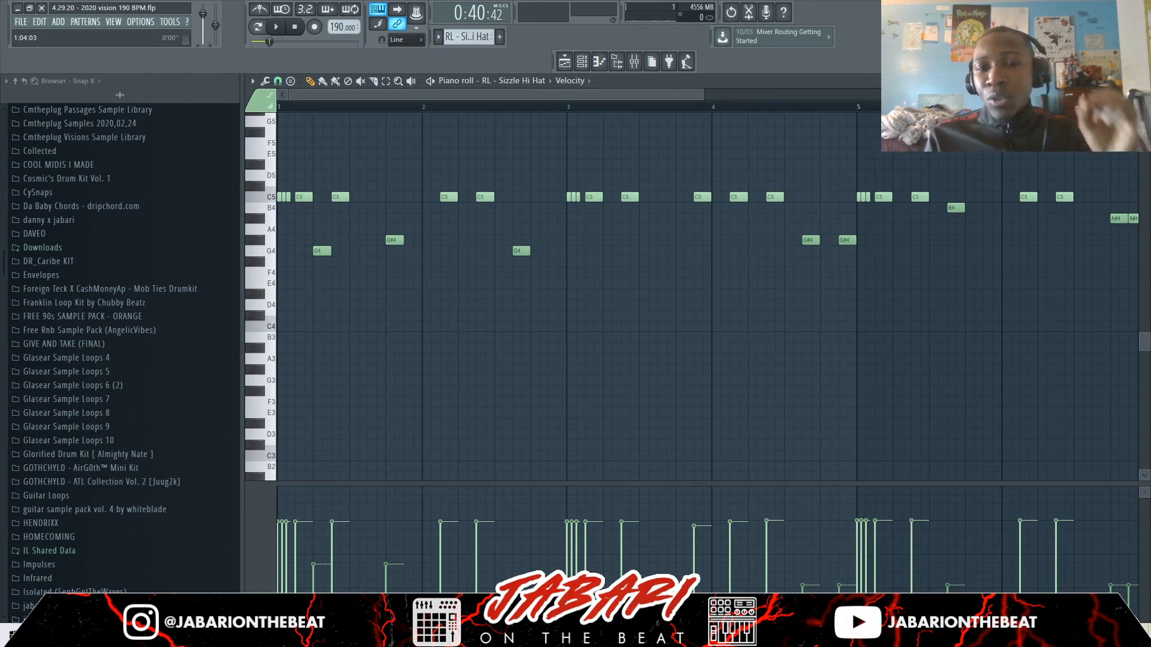
key(space)
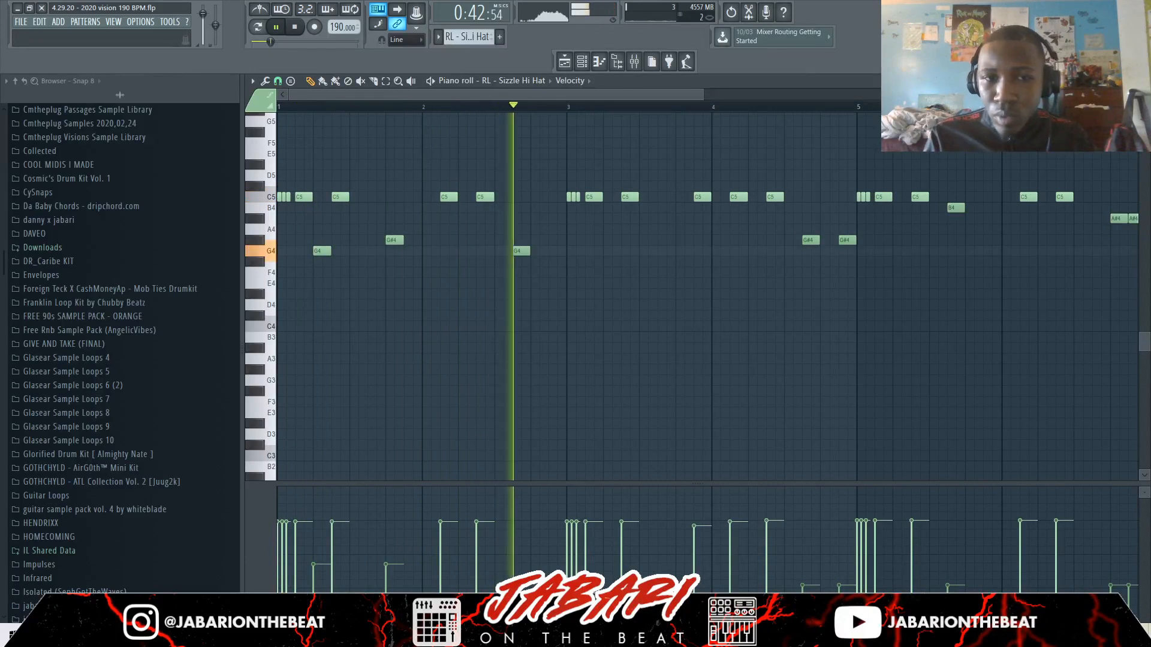
key(space)
Step: Return to the playlist and unmute the RL - Spinz 808 pattern on Track 6
key(F5)
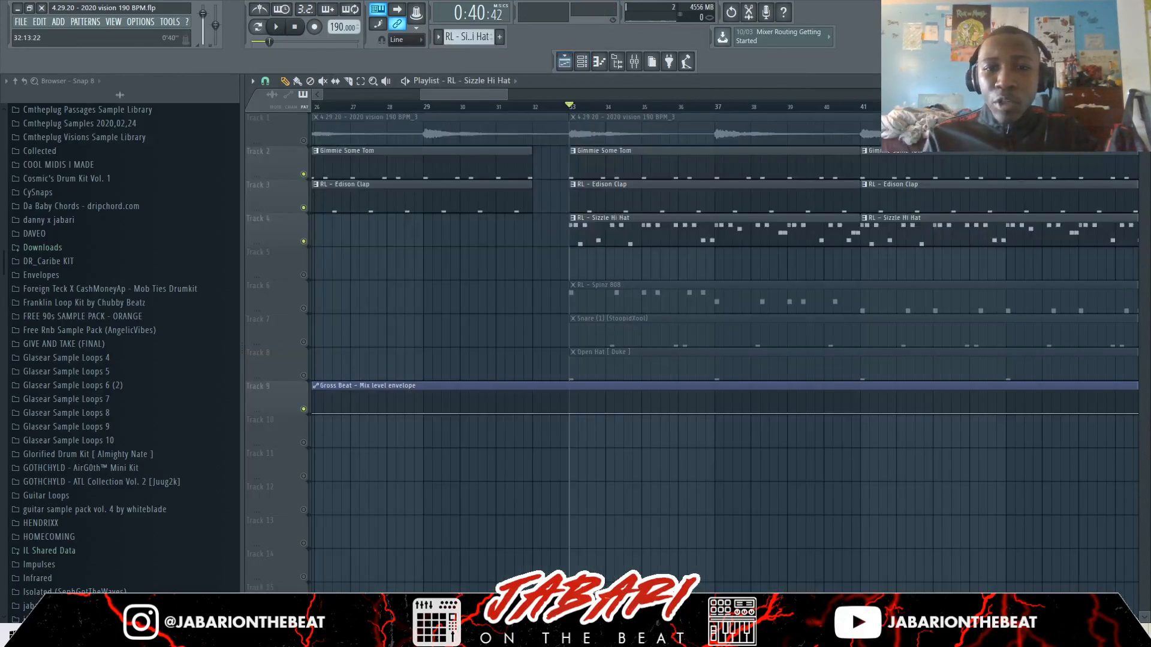
click(303, 308)
click(304, 342)
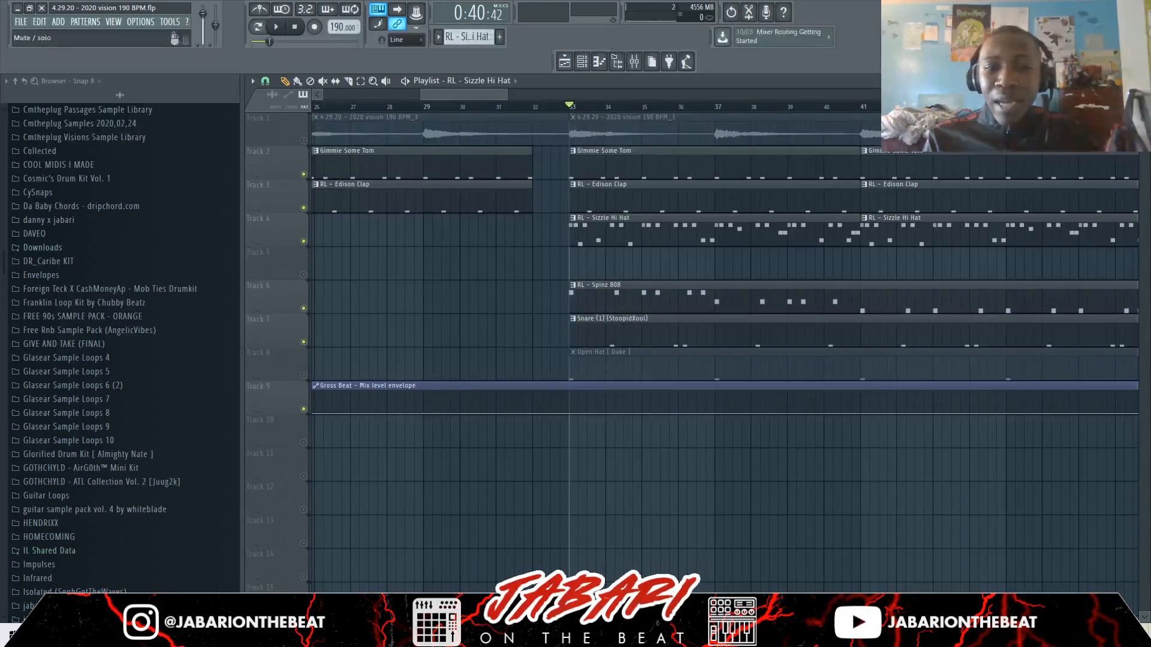
click(304, 375)
click(303, 342)
click(304, 376)
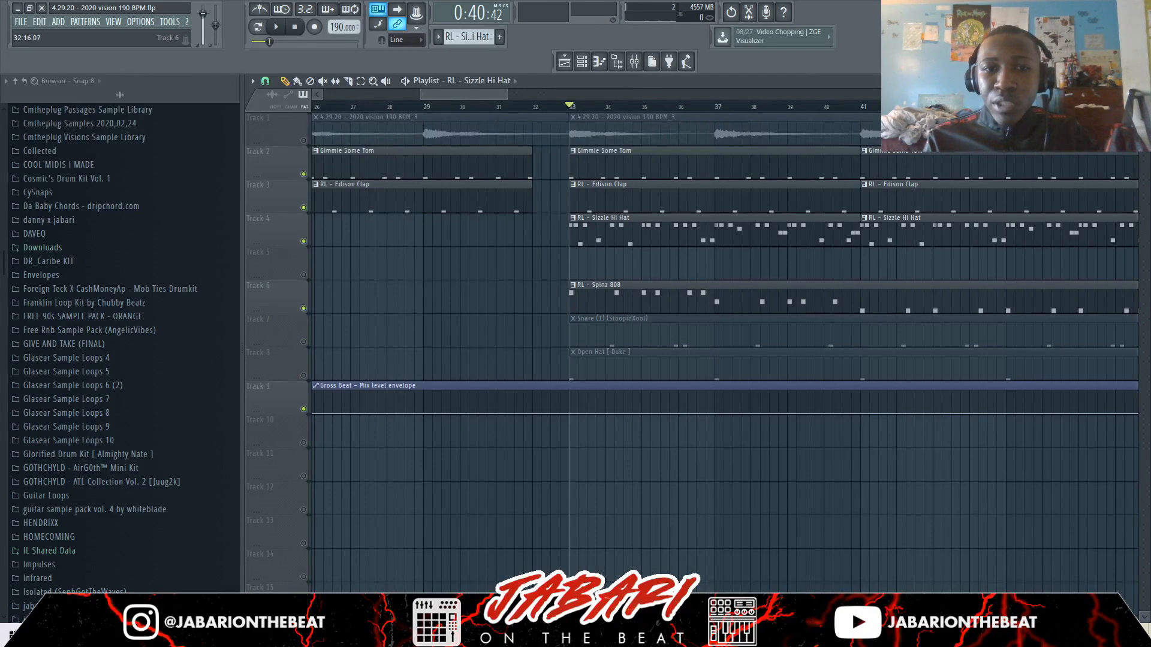
Step: Open the RL - Spinz 808 pattern in the piano roll and examine its notes
double_click(605, 295)
scroll(475, 250, down, 3)
scroll(475, 251, up, 6)
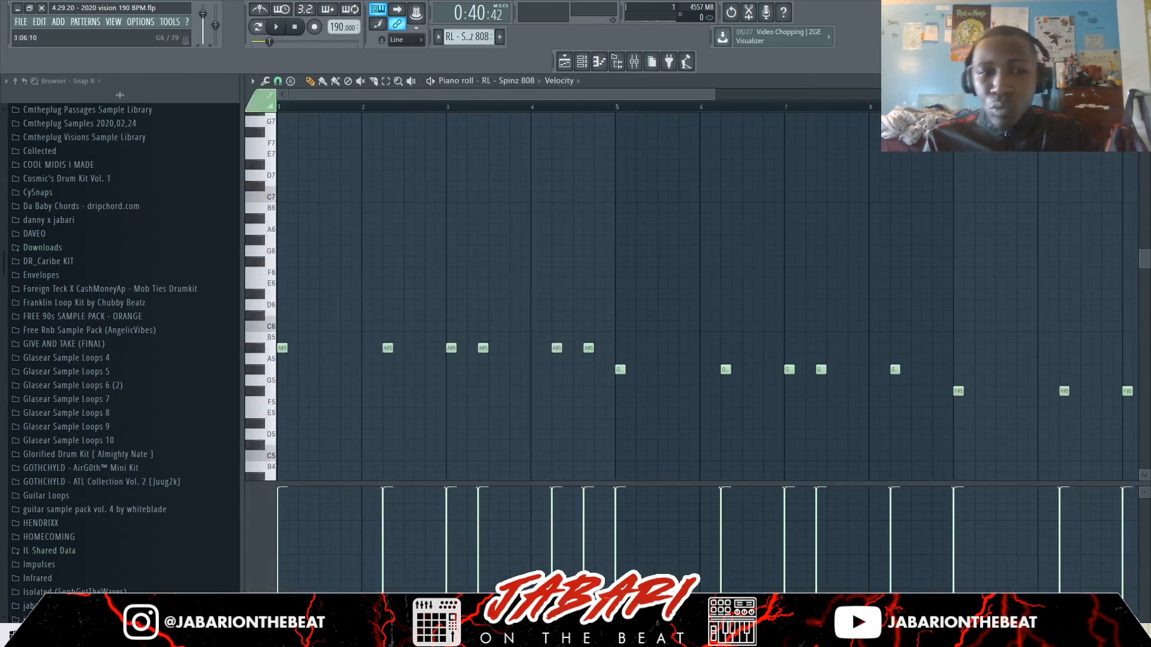
scroll(696, 293, down, 1)
Step: Play the RL - Spinz 808 pattern with the tom, clap and hi-hat from bar 33 in its piano roll, and stop playback
click(564, 61)
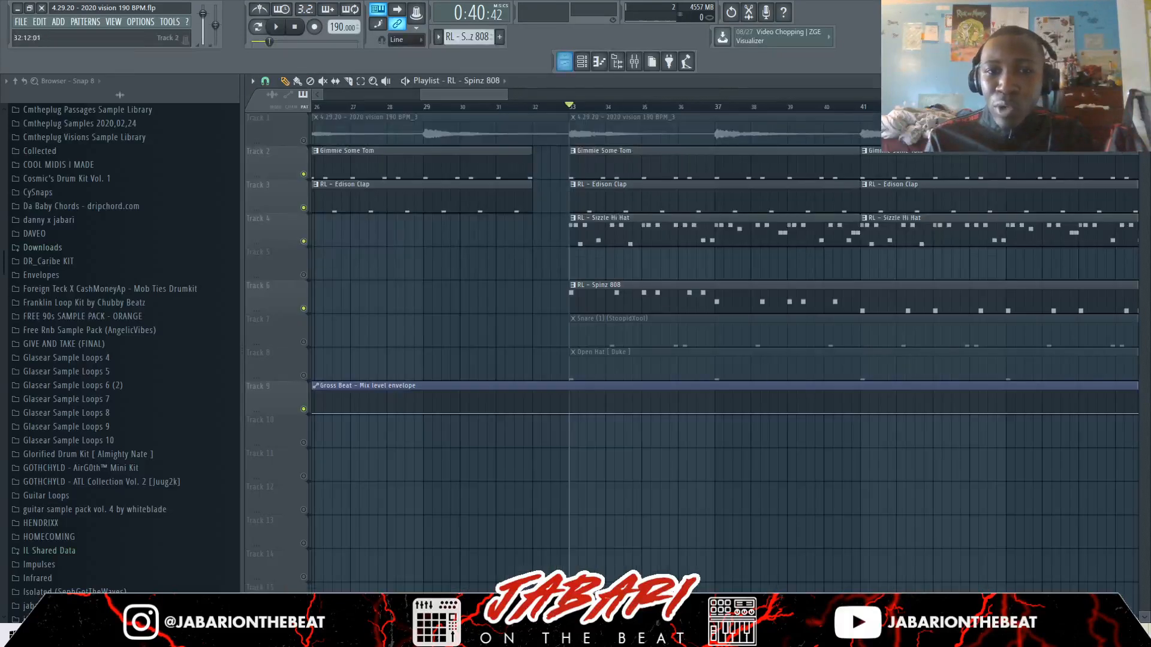
key(F7)
key(space)
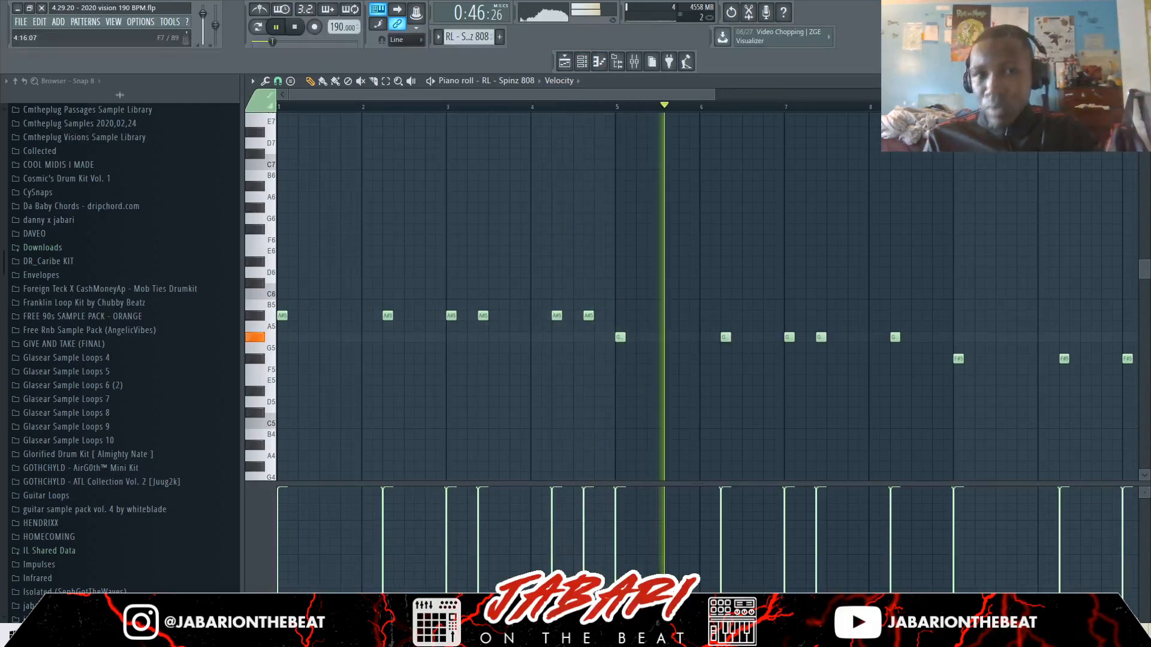
scroll(612, 114, down, 3)
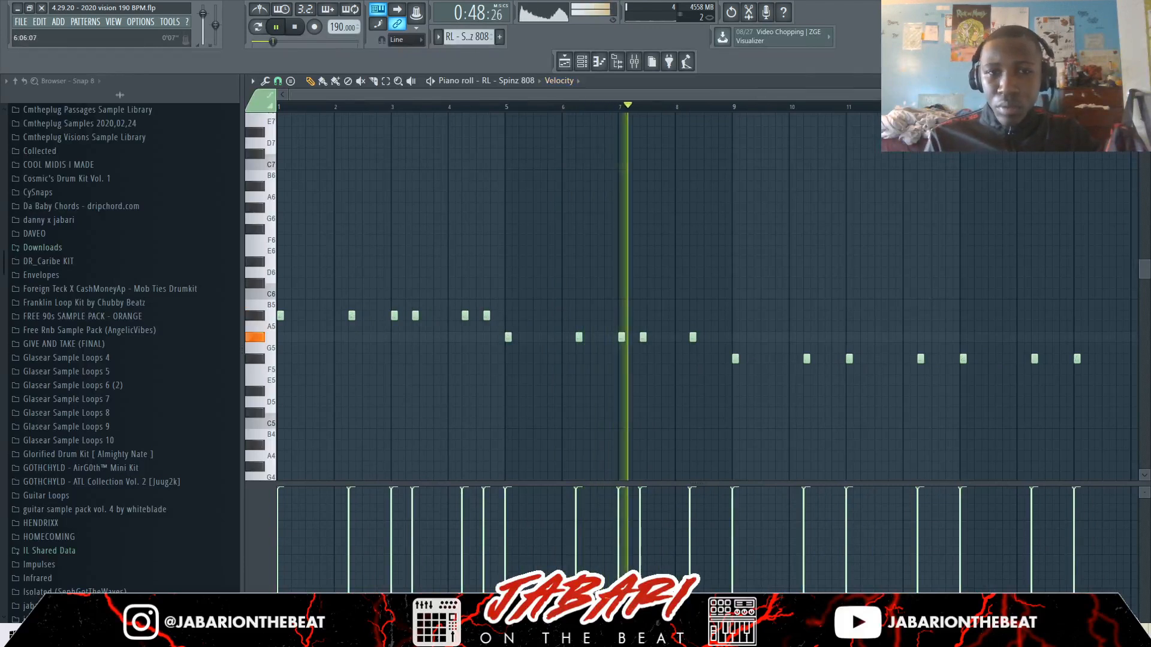
scroll(611, 108, down, 1)
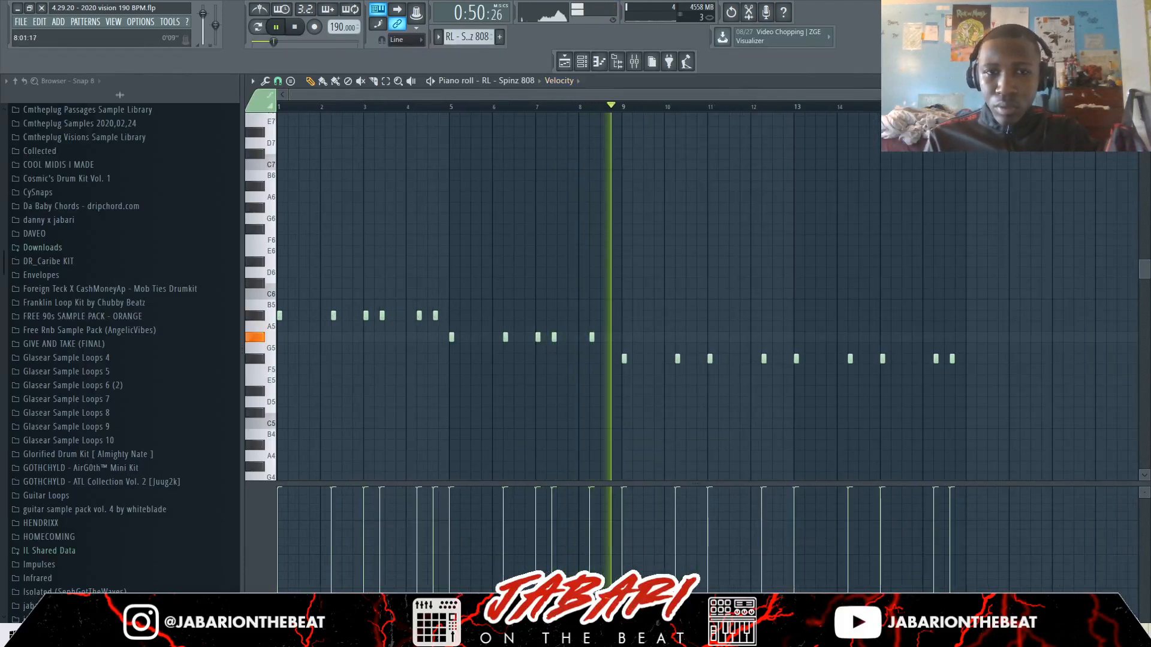
key(space)
Step: Play the arrangement from bar 33 in the playlist with the Track 1 melody loop over the drums and 808, and stop playback
click(564, 61)
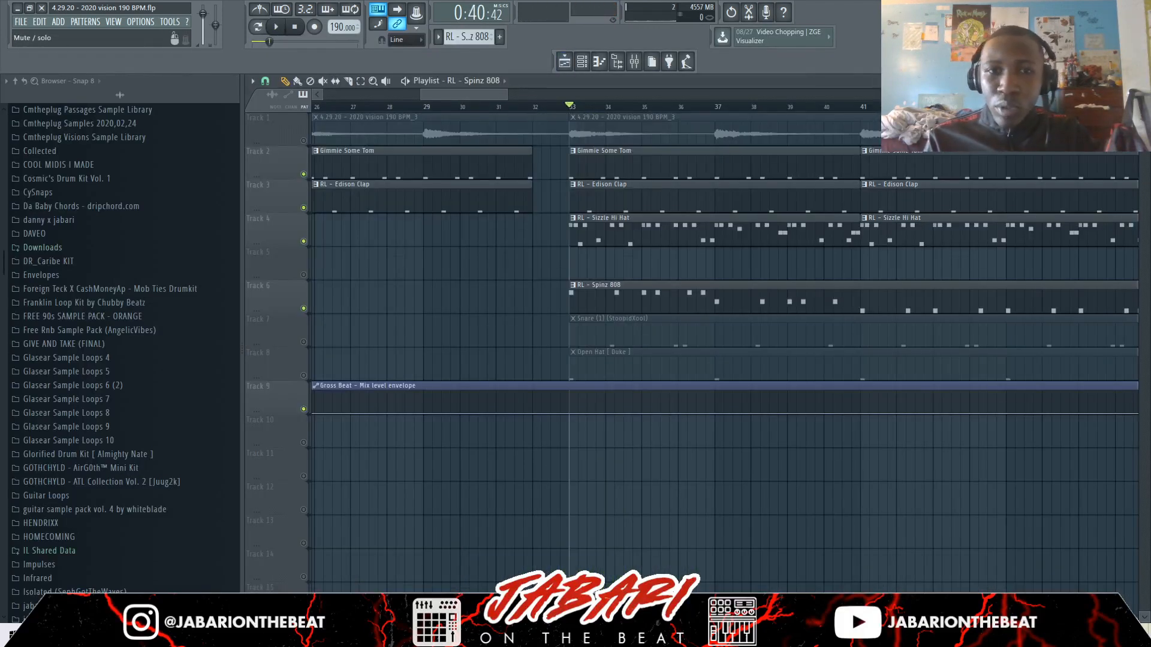
key(space)
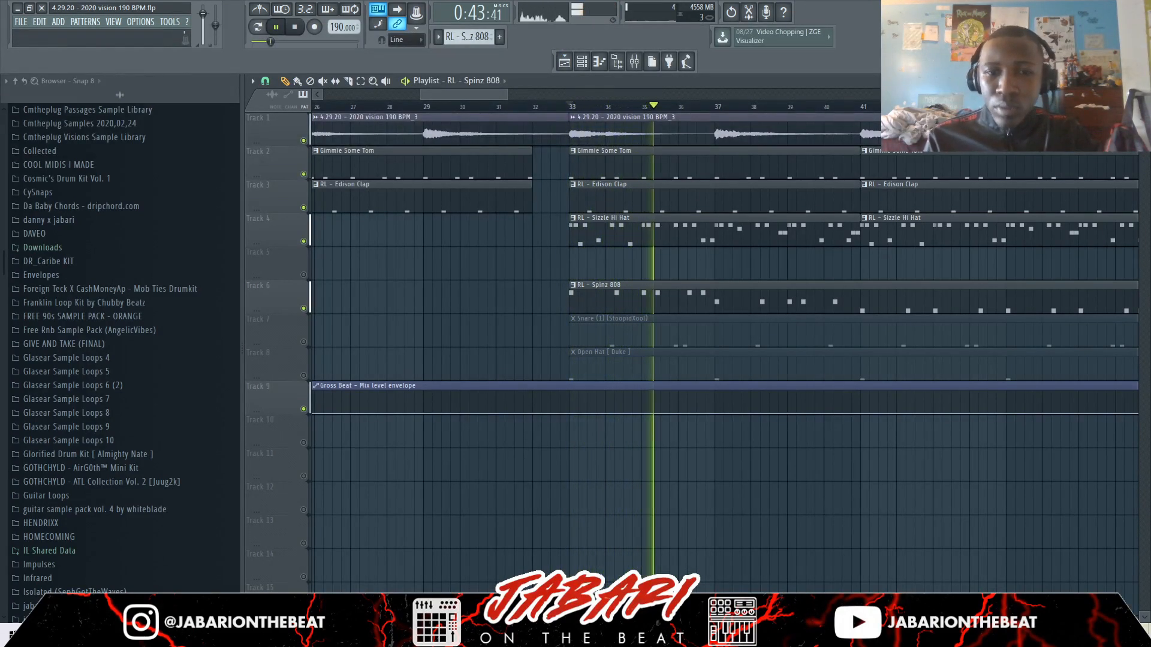
click(303, 140)
key(space)
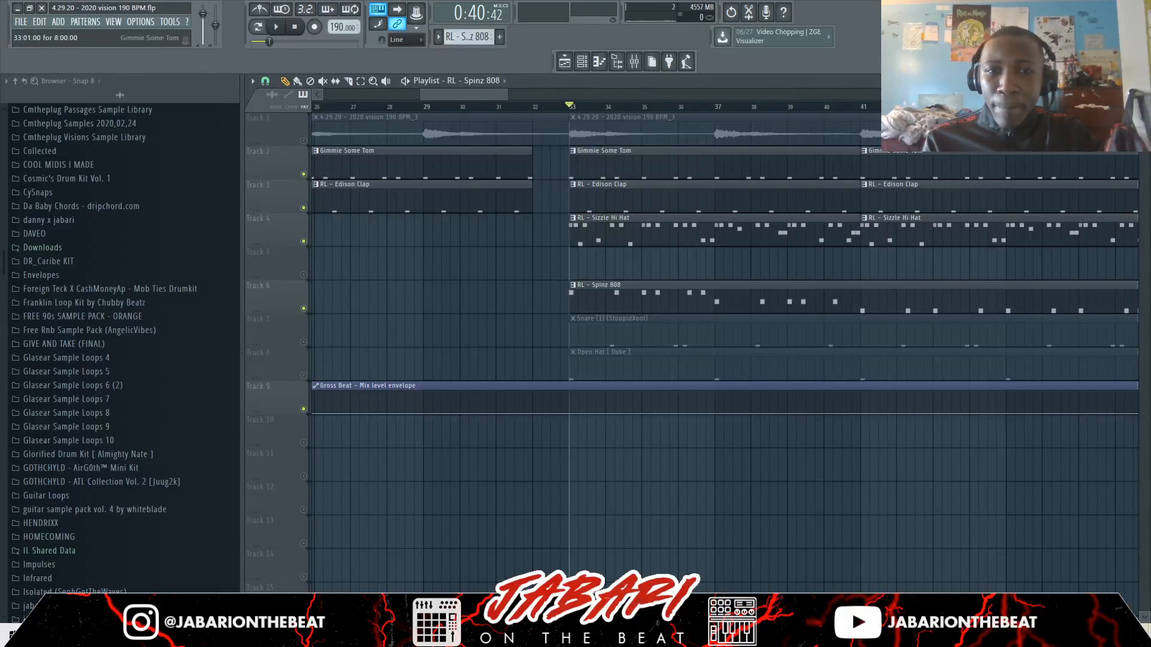
Step: Unmute the rack kick pattern on Track 5
scroll(587, 354, up, 3)
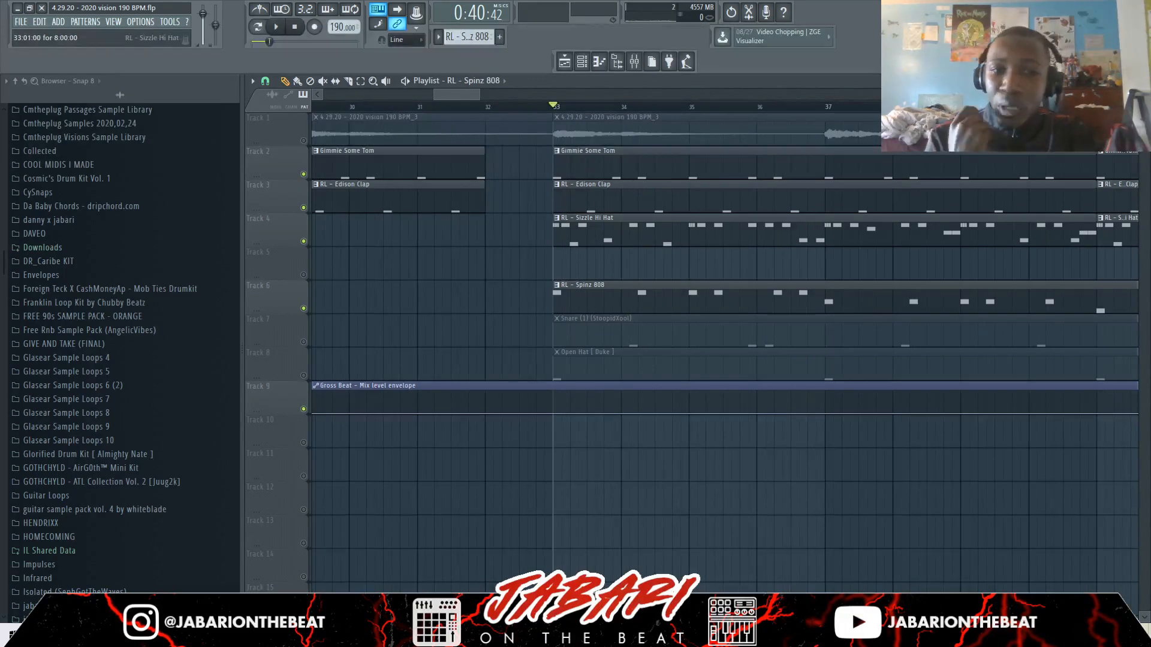
scroll(554, 263, down, 3)
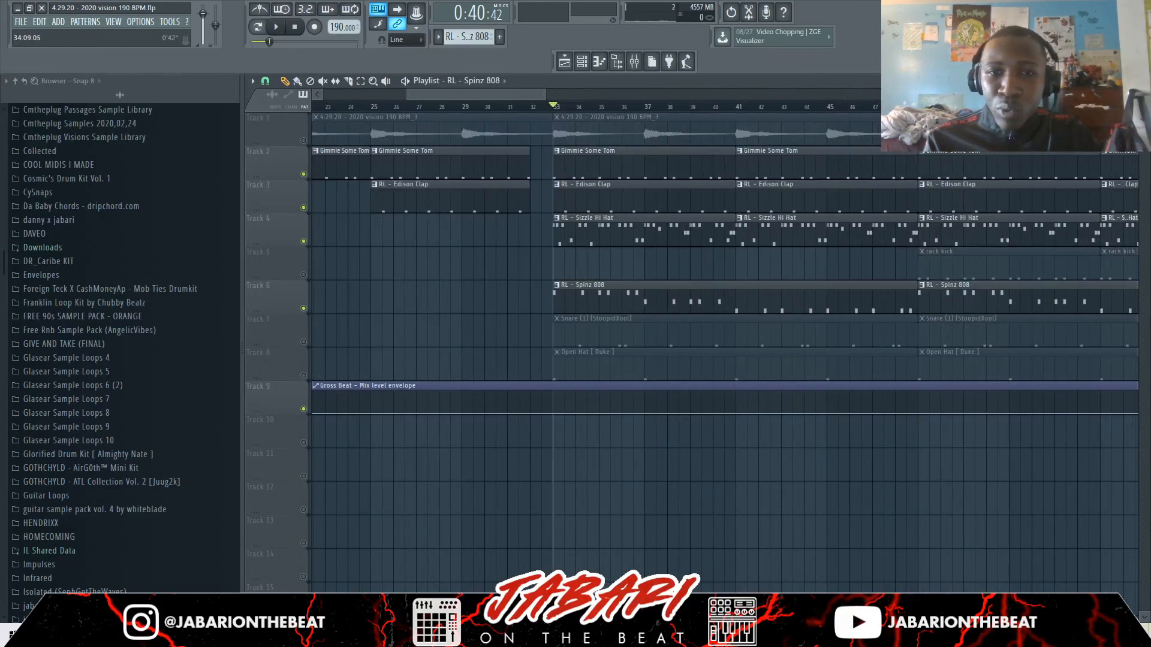
scroll(586, 330, down, 2)
click(303, 275)
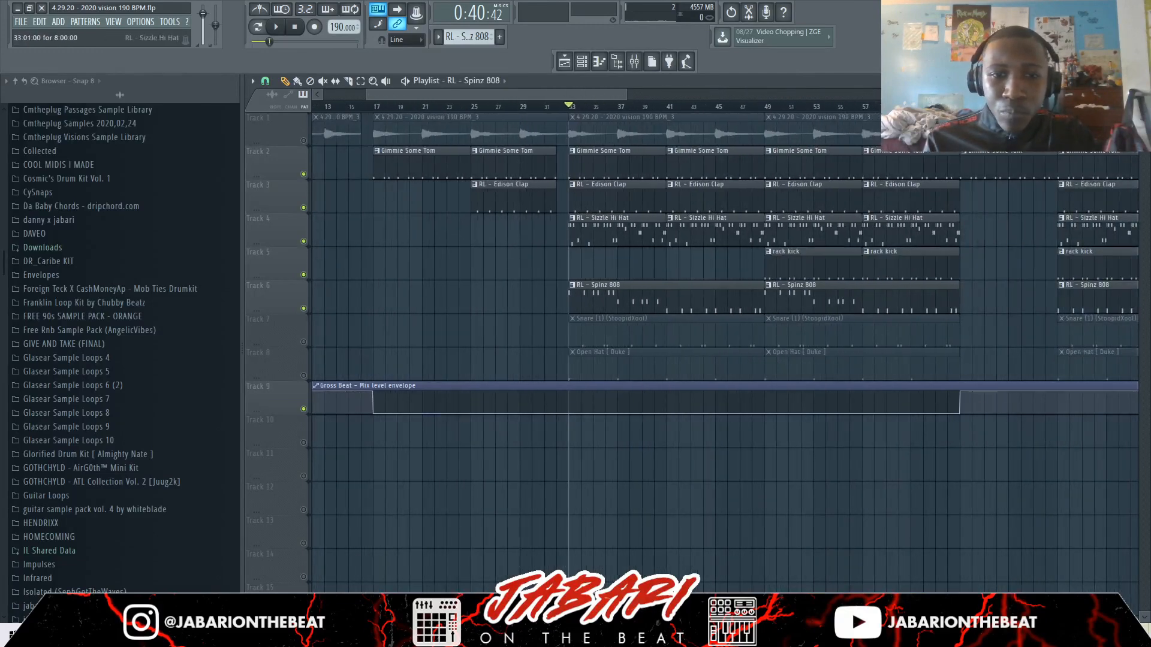
Step: Place the playhead at bar 49 and open the rack kick pattern in the piano roll
scroll(781, 300, up, 5)
scroll(781, 300, down, 1)
scroll(781, 299, up, 1)
double_click(727, 261)
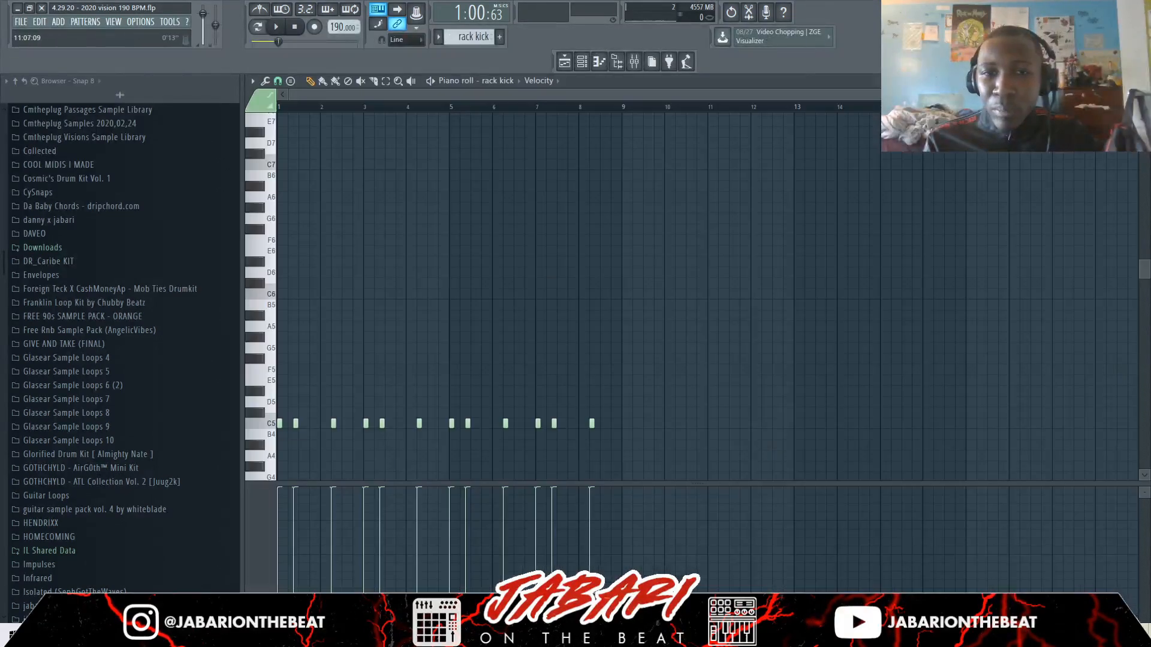
Step: Play the rack kick pattern from bar 49 in its piano roll, stop playback and return to the playlist
scroll(532, 115, up, 4)
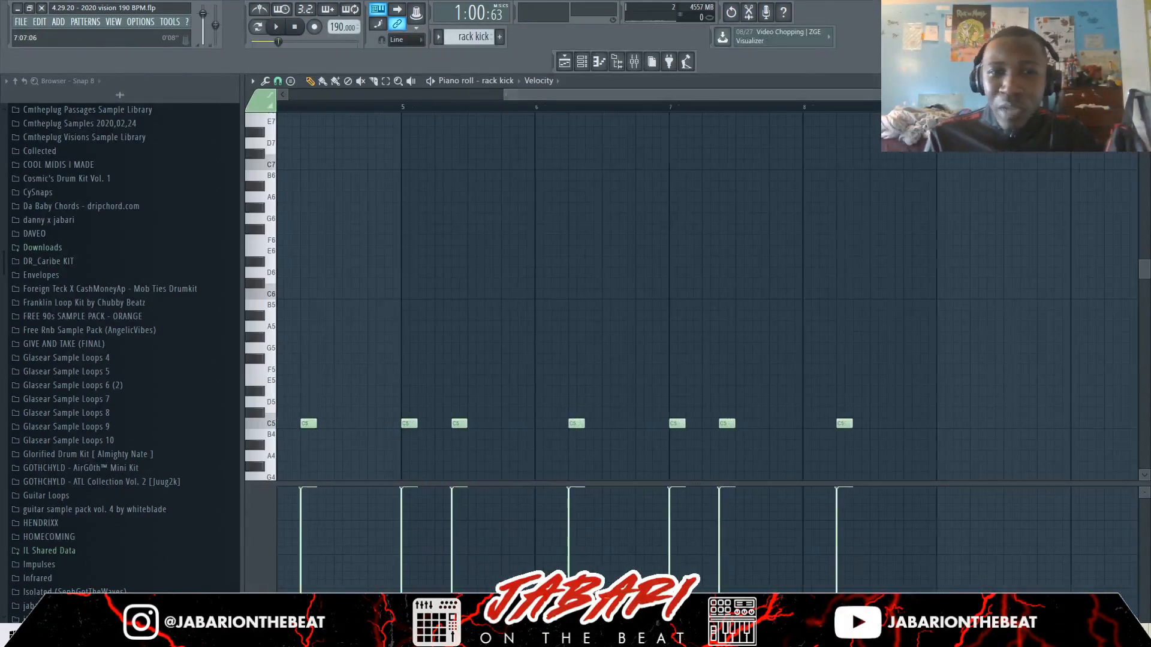
drag(399, 95, 365, 96)
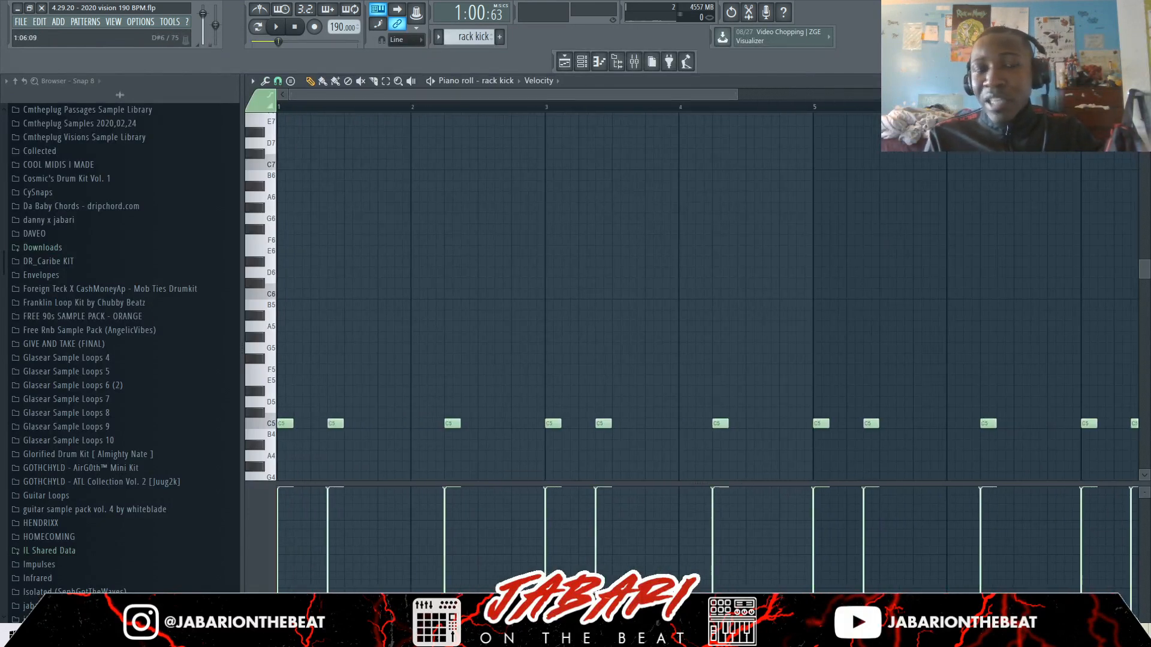
key(space)
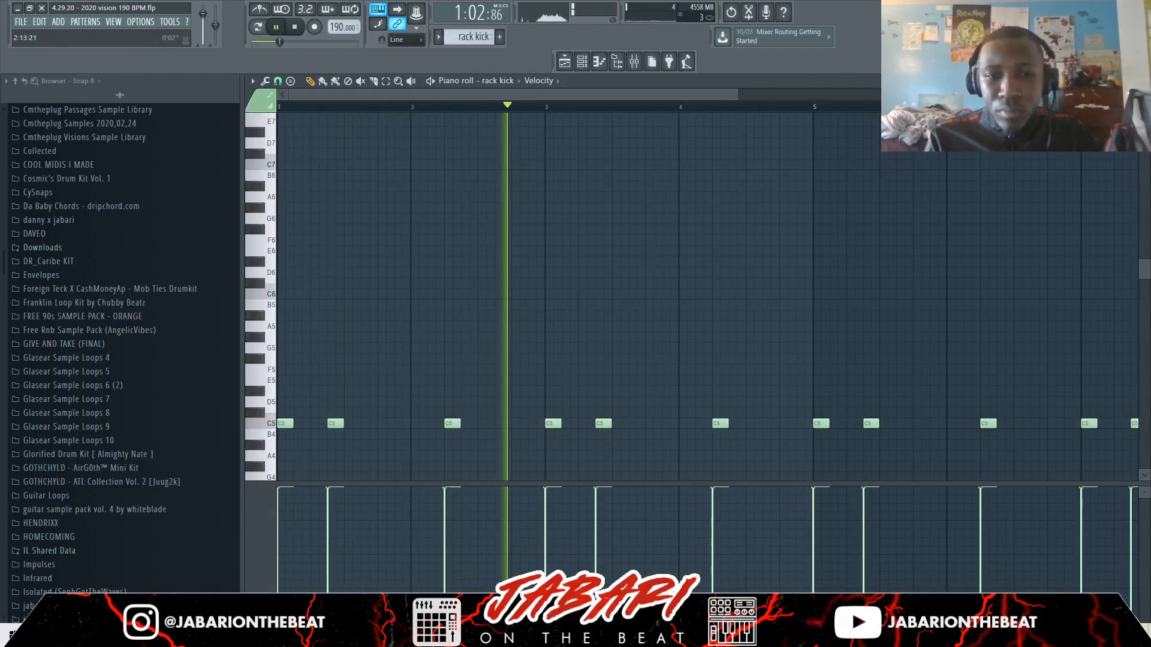
scroll(557, 297, down, 3)
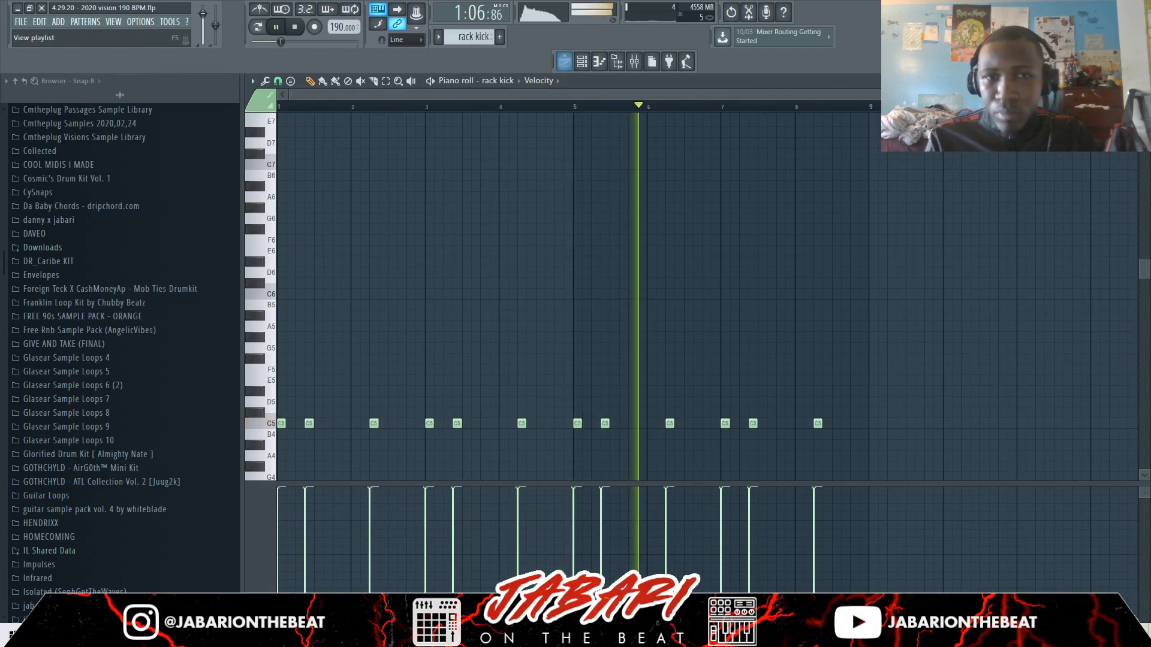
key(F5)
key(space)
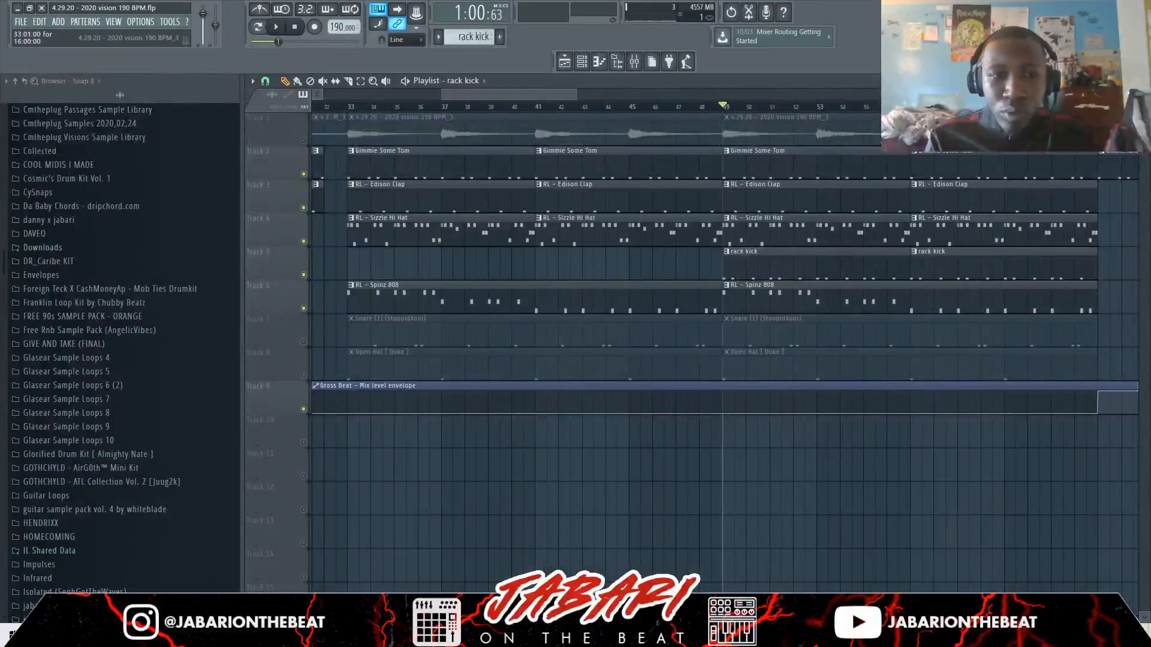
Step: With the playhead at bar 33, unmute the Open Hat [ Duke ] pattern on Track 8 and keep only the Track 7 snare muted among the drums
click(304, 342)
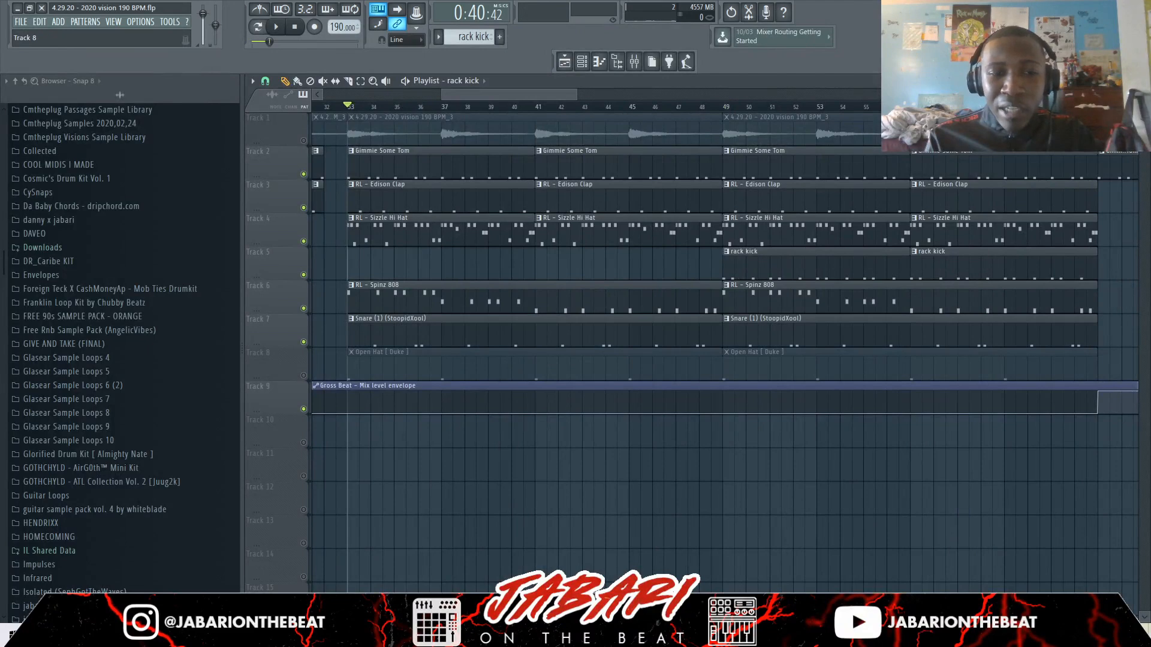
click(303, 376)
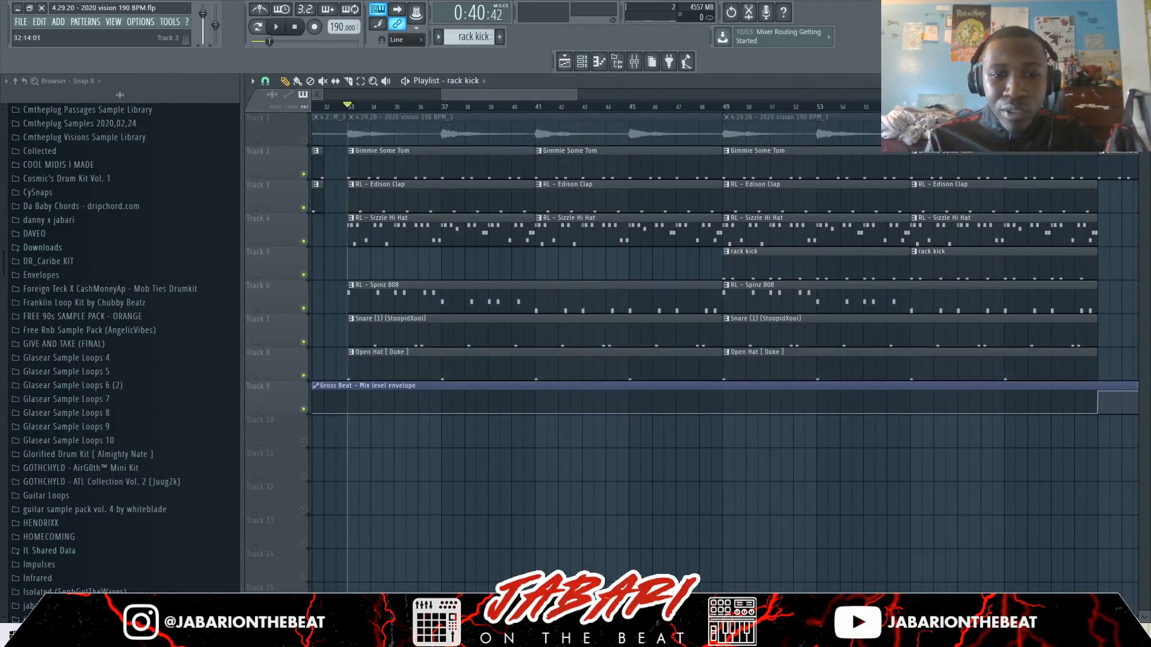
scroll(348, 366, up, 5)
scroll(456, 234, left, 5)
scroll(456, 233, right, 4)
click(303, 342)
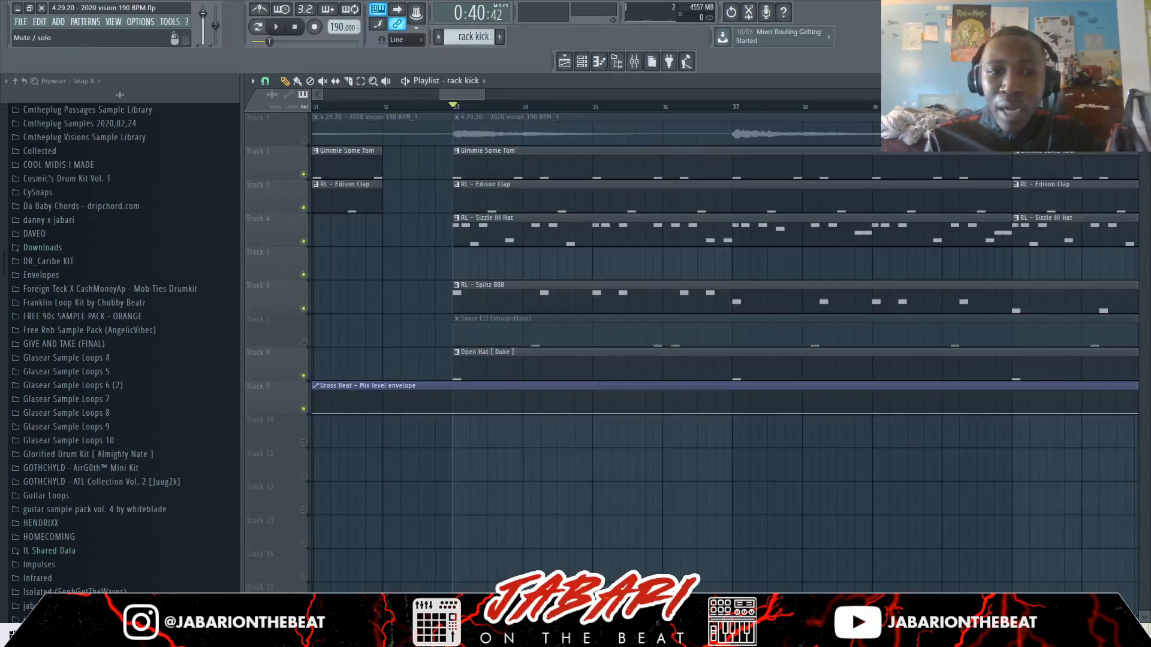
Step: Examine the Open Hat [ Duke ] pattern's note placement in the piano roll, clear the selection and return to the playlist
double_click(483, 360)
scroll(555, 294, down, 2)
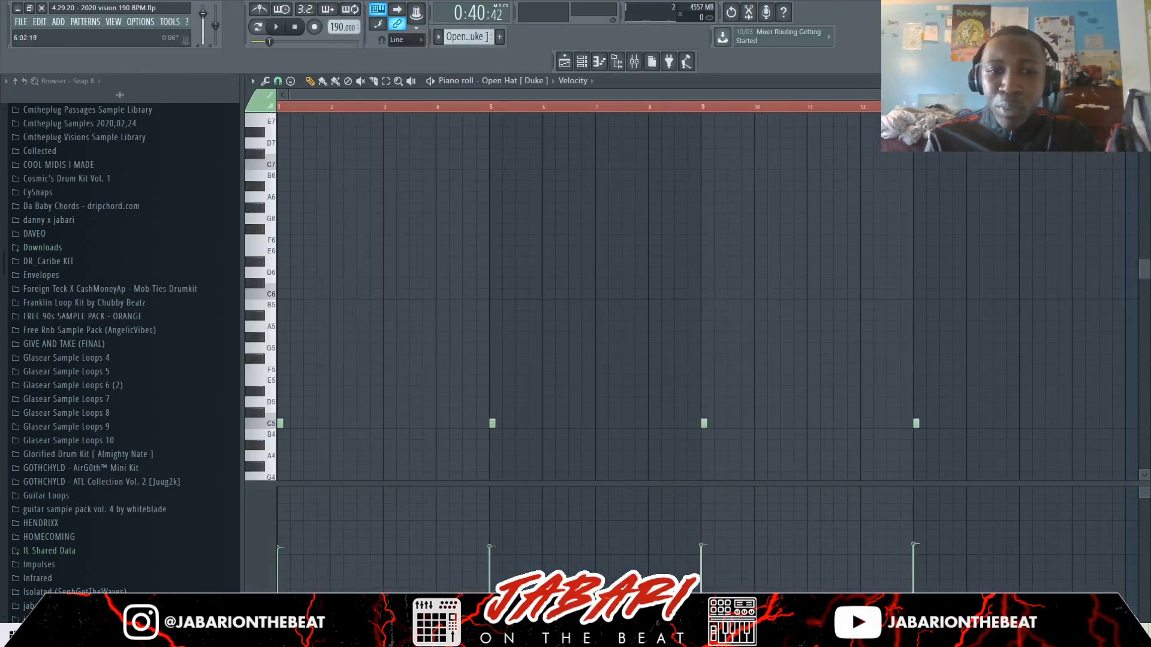
key(ctrl+d)
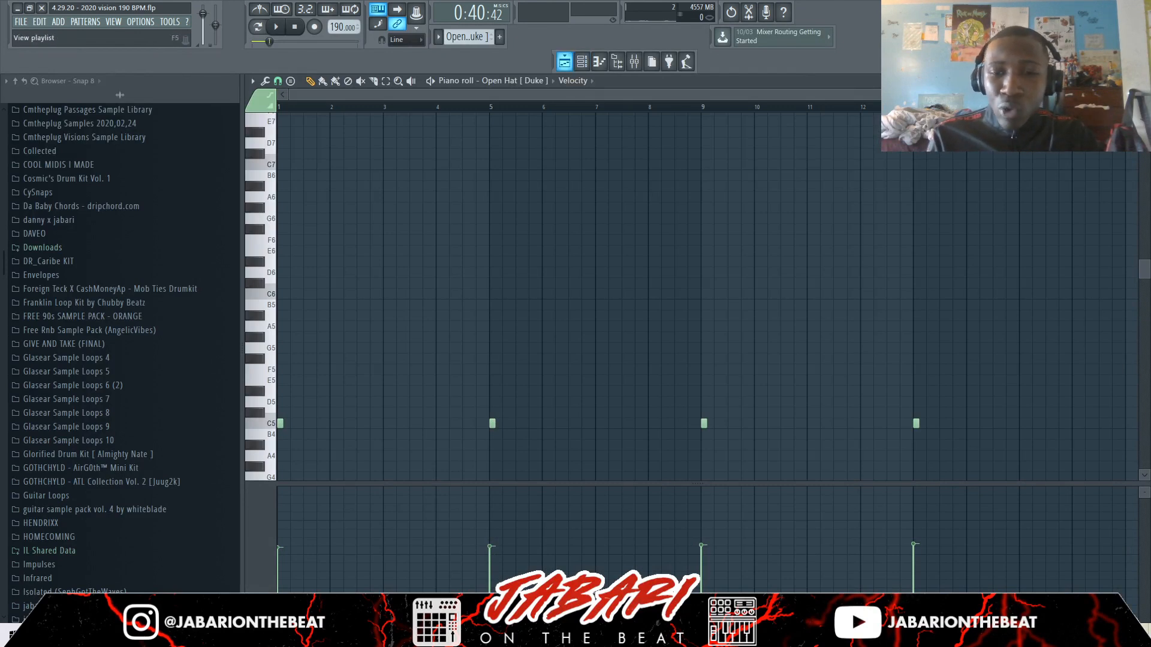
click(565, 61)
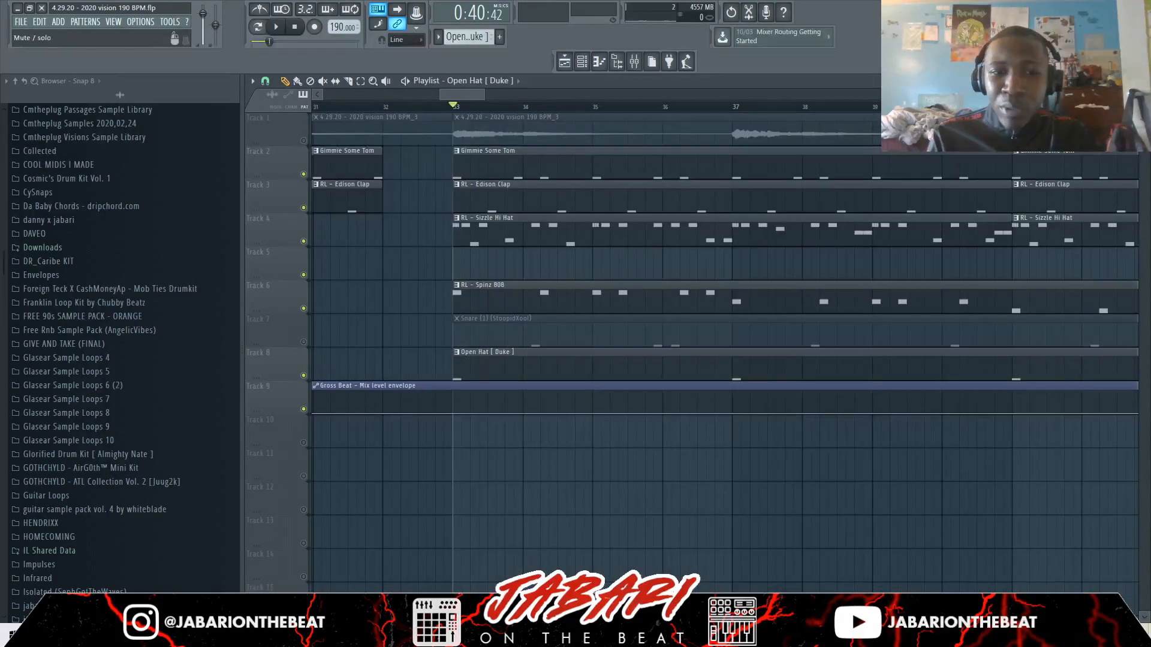
Step: Play the arrangement from bar 33 with the open hat, follow its pattern in the piano roll, and stop playback back in the playlist
key(space)
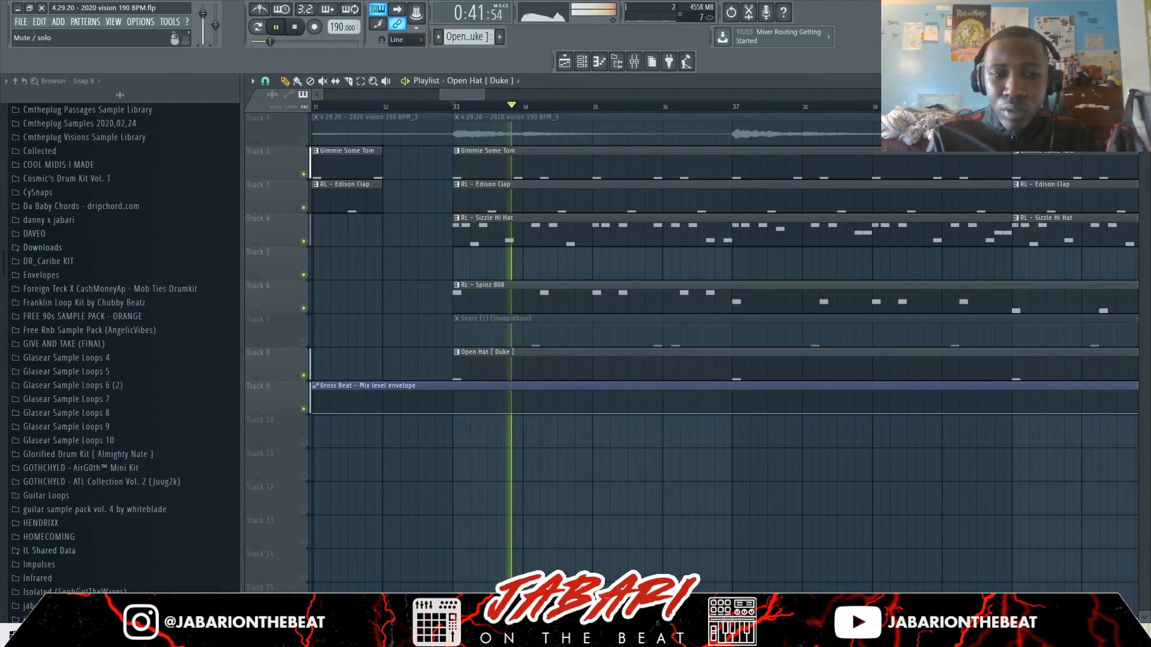
scroll(587, 444, down, 1)
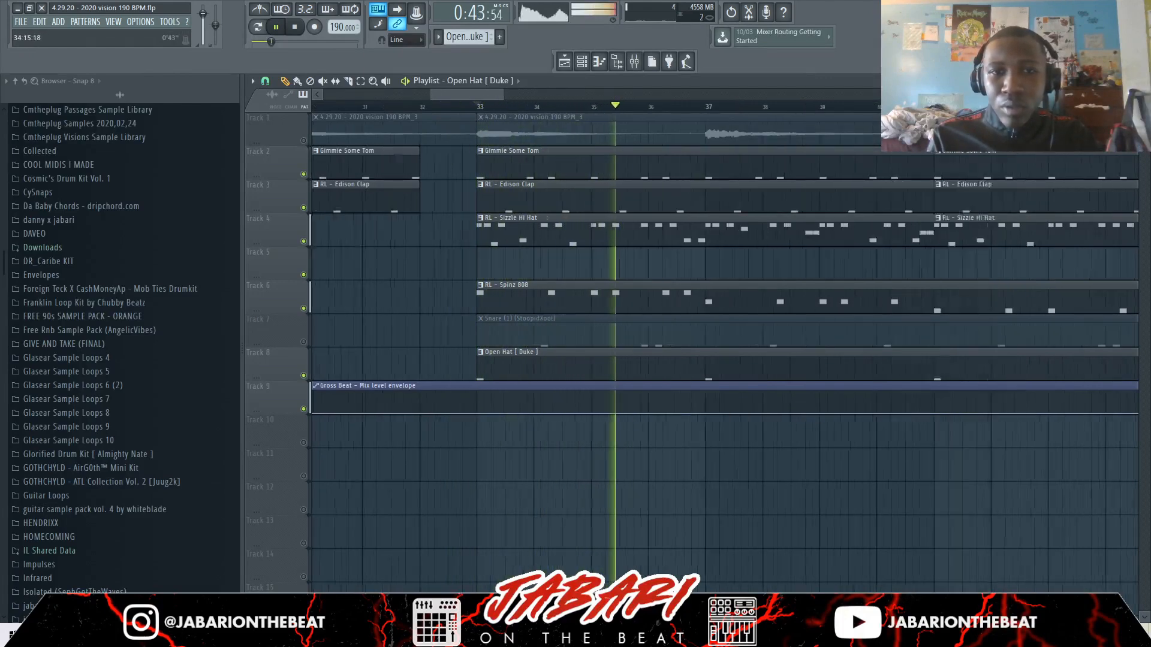
scroll(589, 366, down, 4)
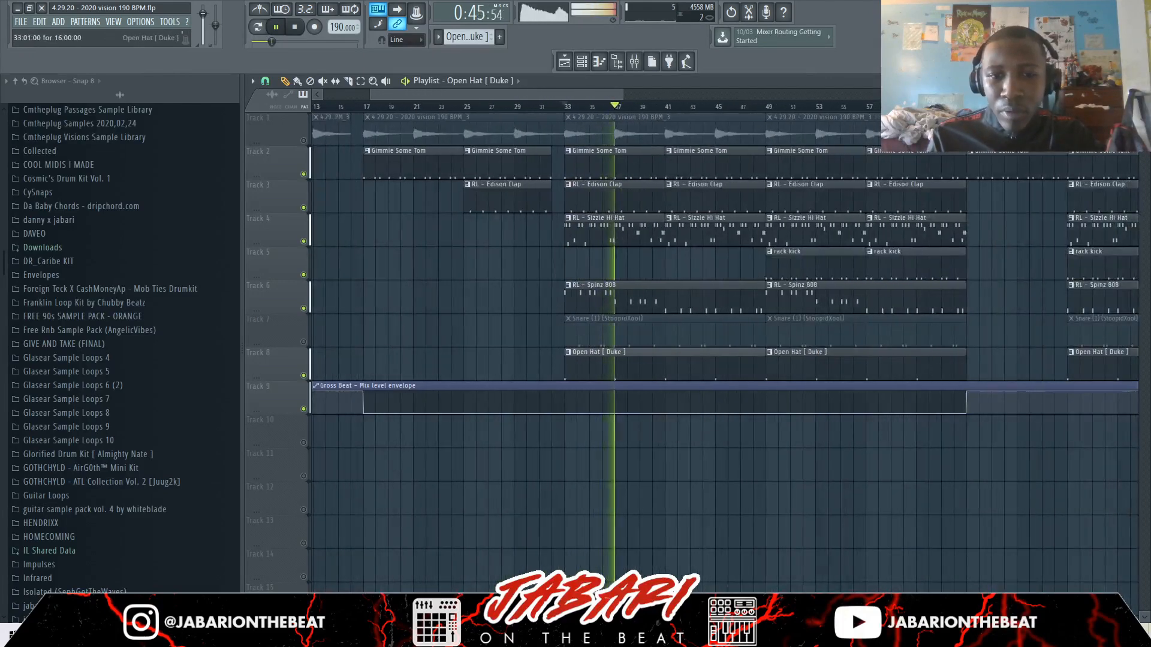
double_click(606, 365)
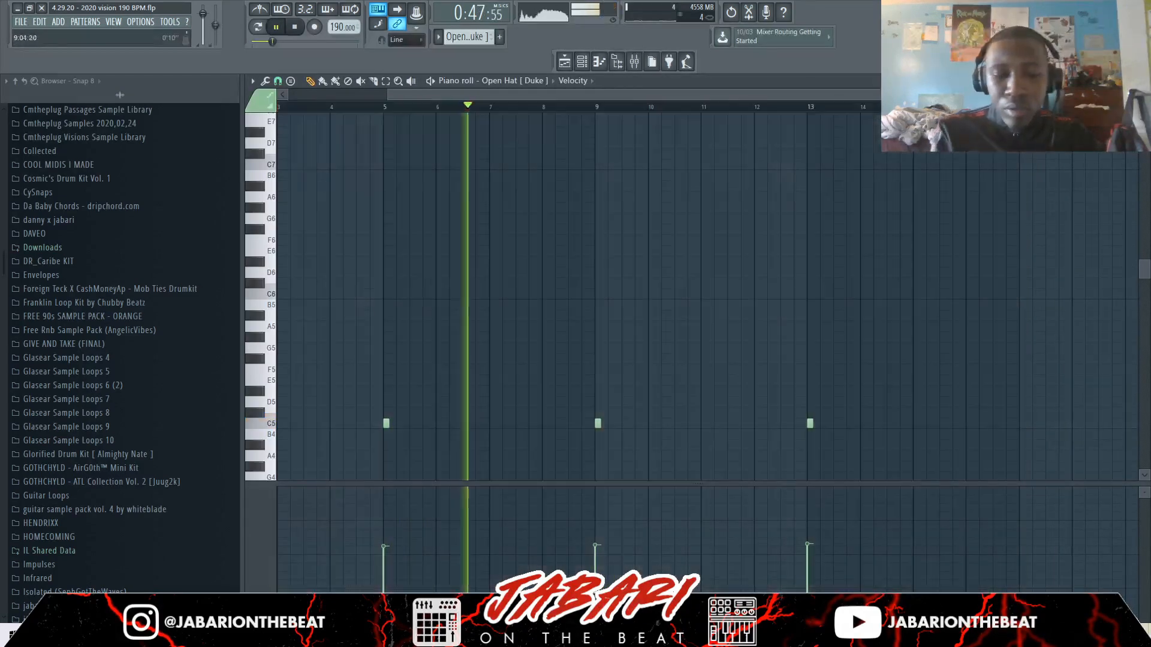
key(space)
key(F5)
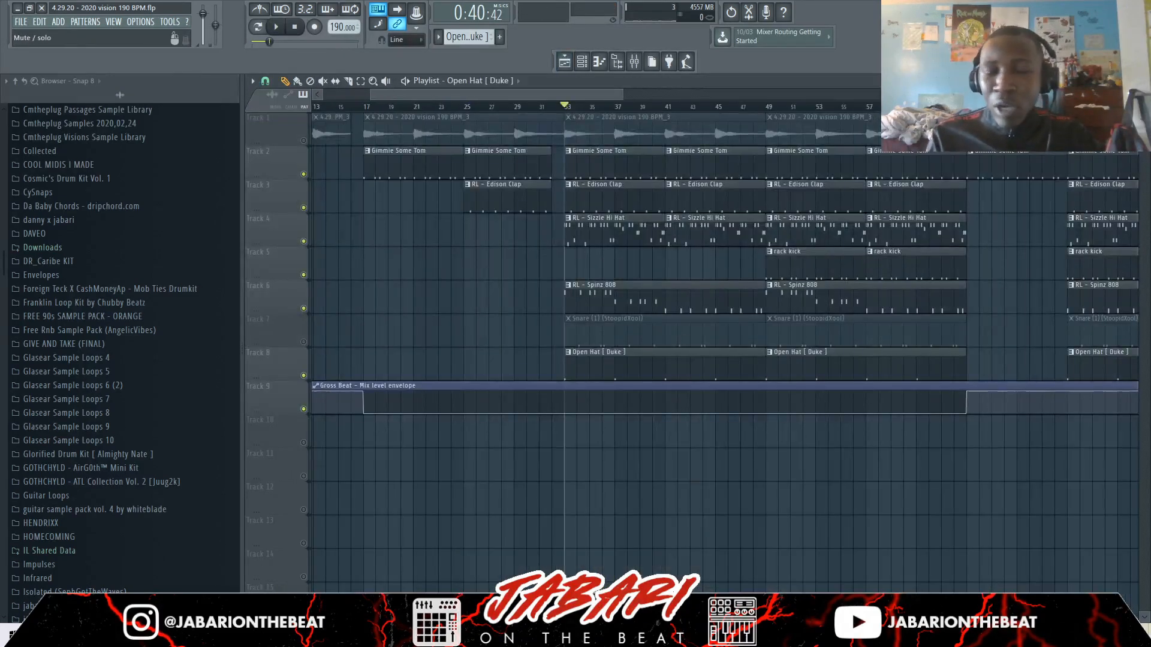
Step: Unmute the Snare (1) (StoopidXool) pattern on Track 7 and open it in the piano roll
click(303, 342)
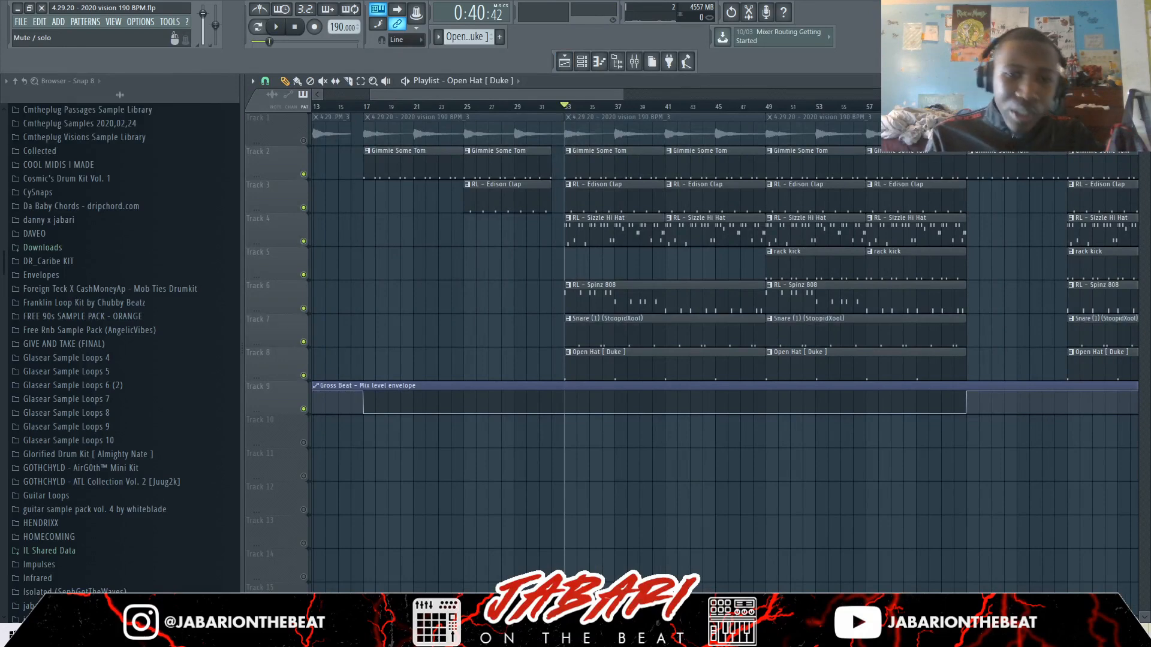
scroll(572, 198, up, 5)
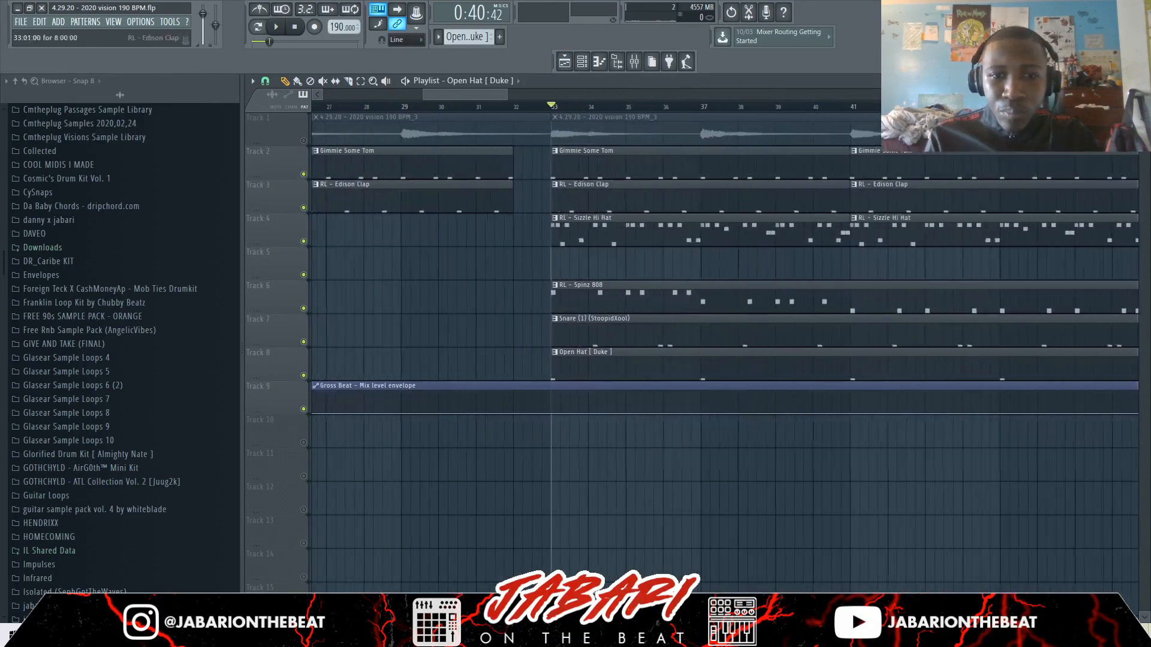
key(F7)
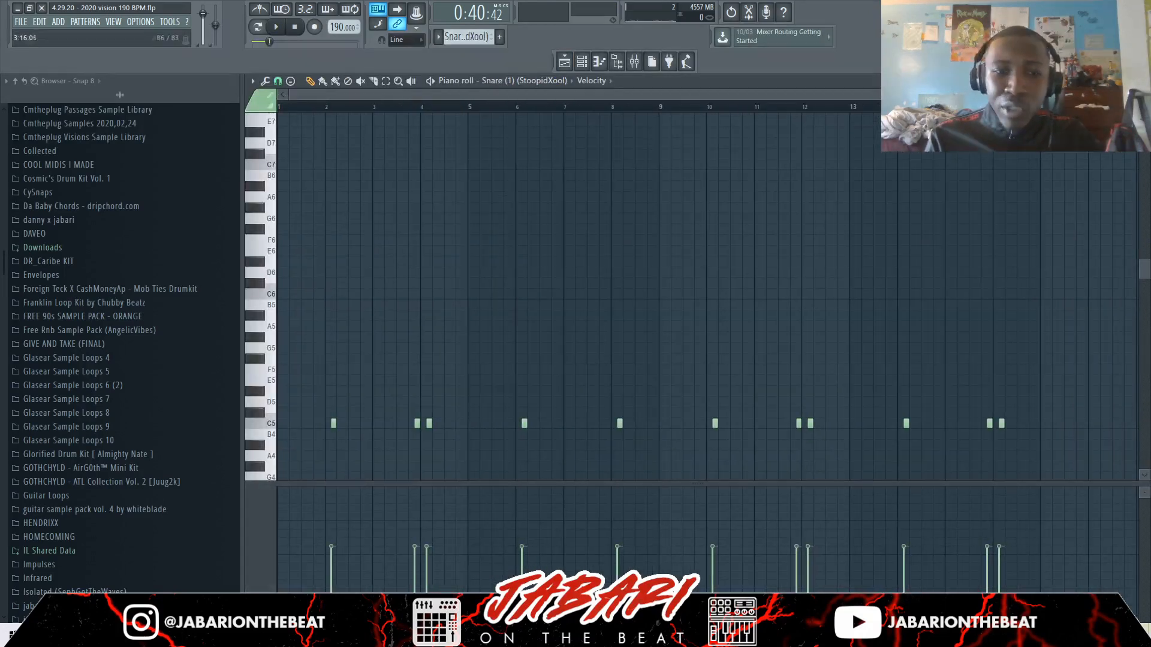
Step: Play the snare pattern with the other drums from bar 33 in its piano roll, stop playback and return to the playlist
key(space)
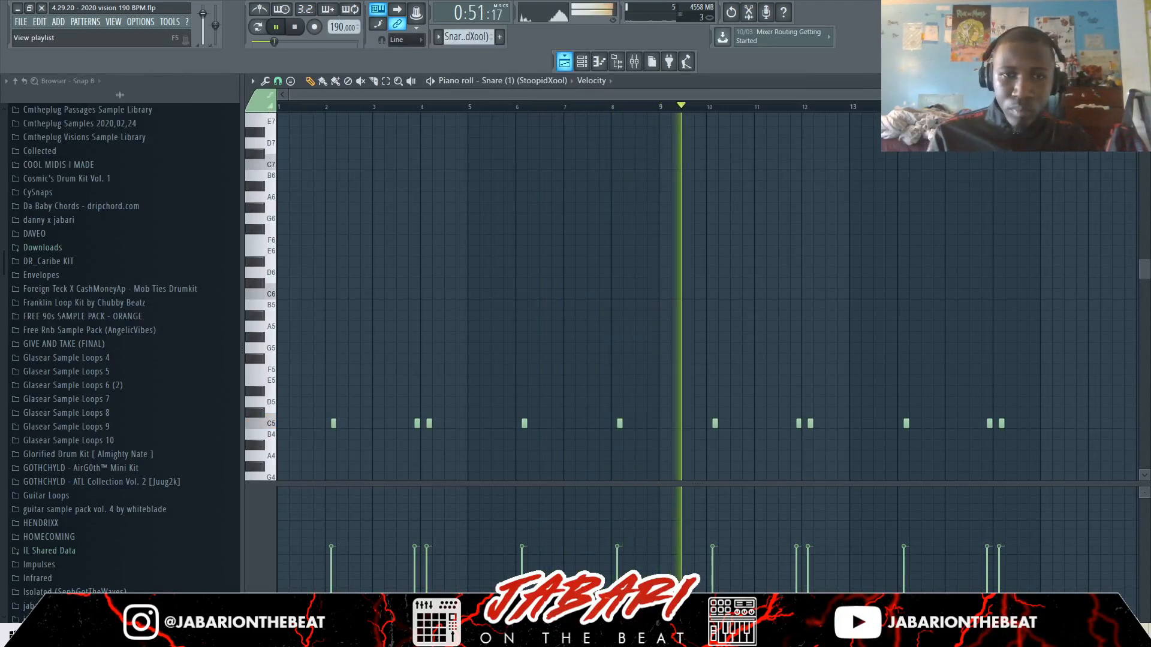
key(space)
key(F5)
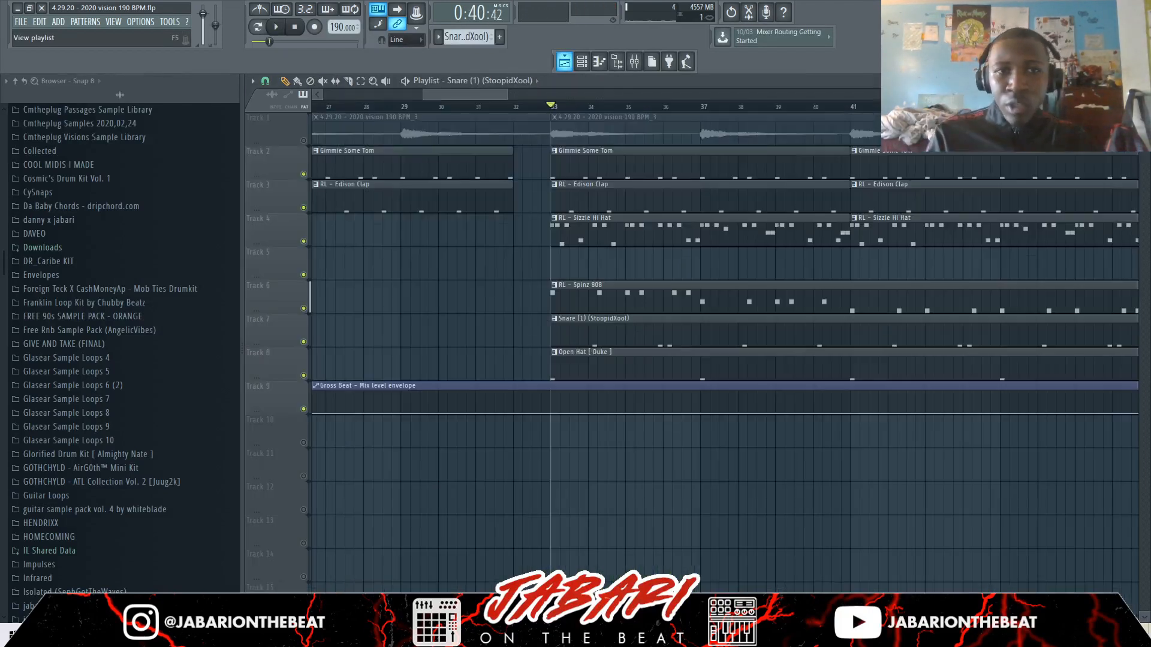
Step: Look over the whole arrangement in the playlist and unmute the melody loop on Track 1
scroll(559, 300, right, 3)
scroll(559, 300, down, 6)
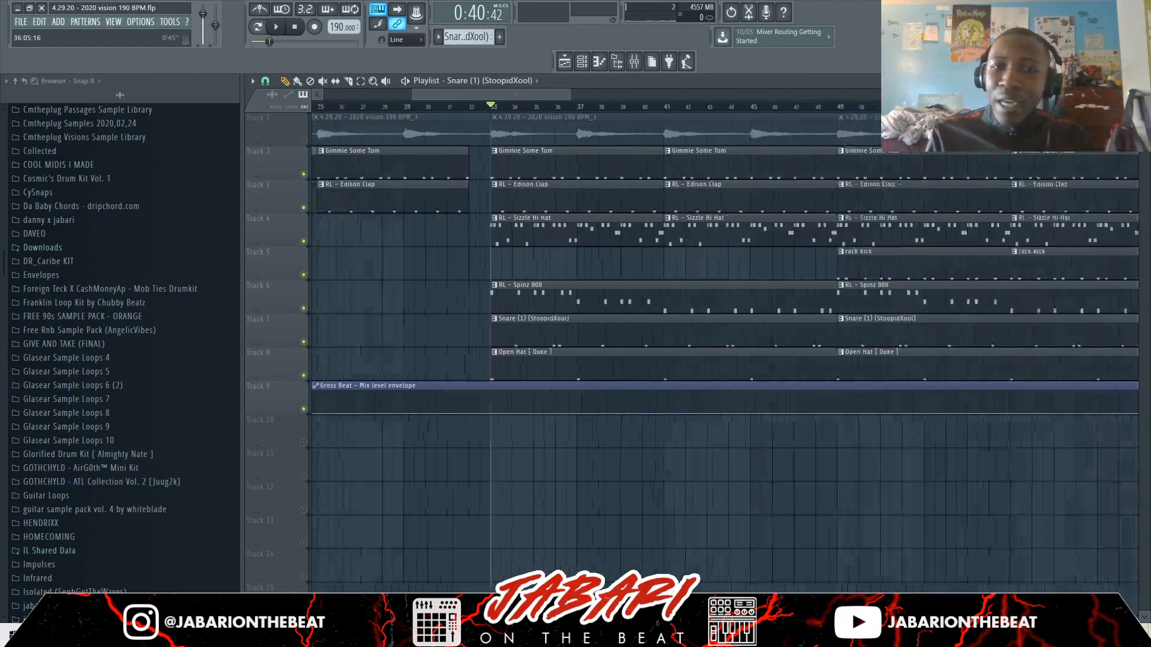
scroll(545, 300, down, 2)
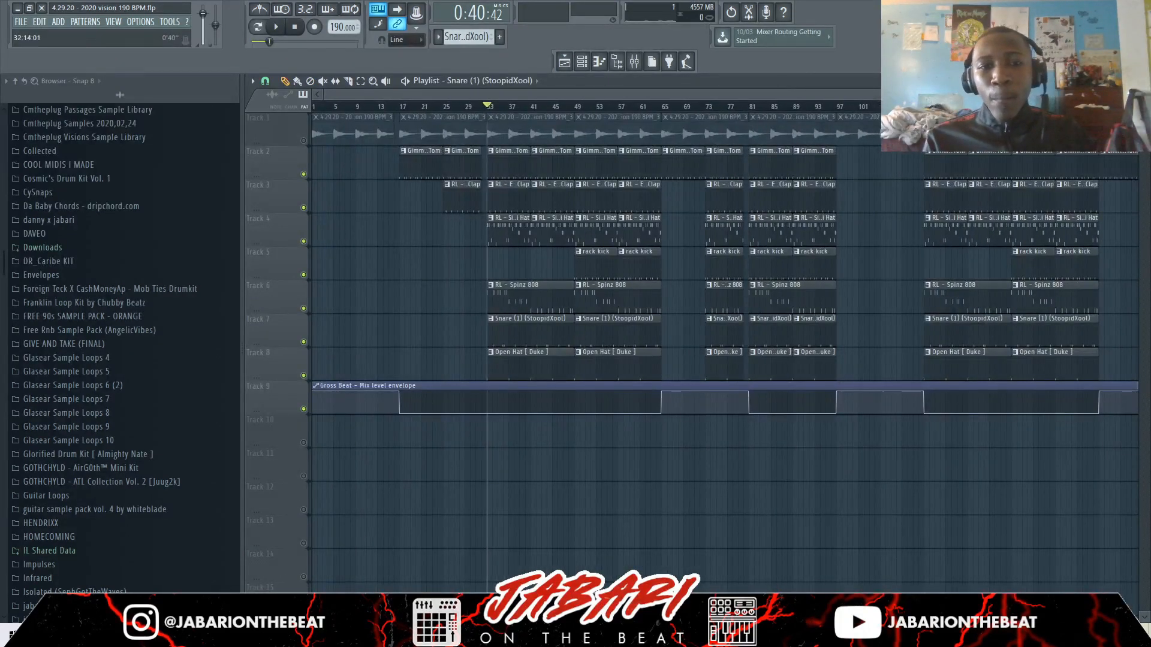
scroll(487, 299, up, 4)
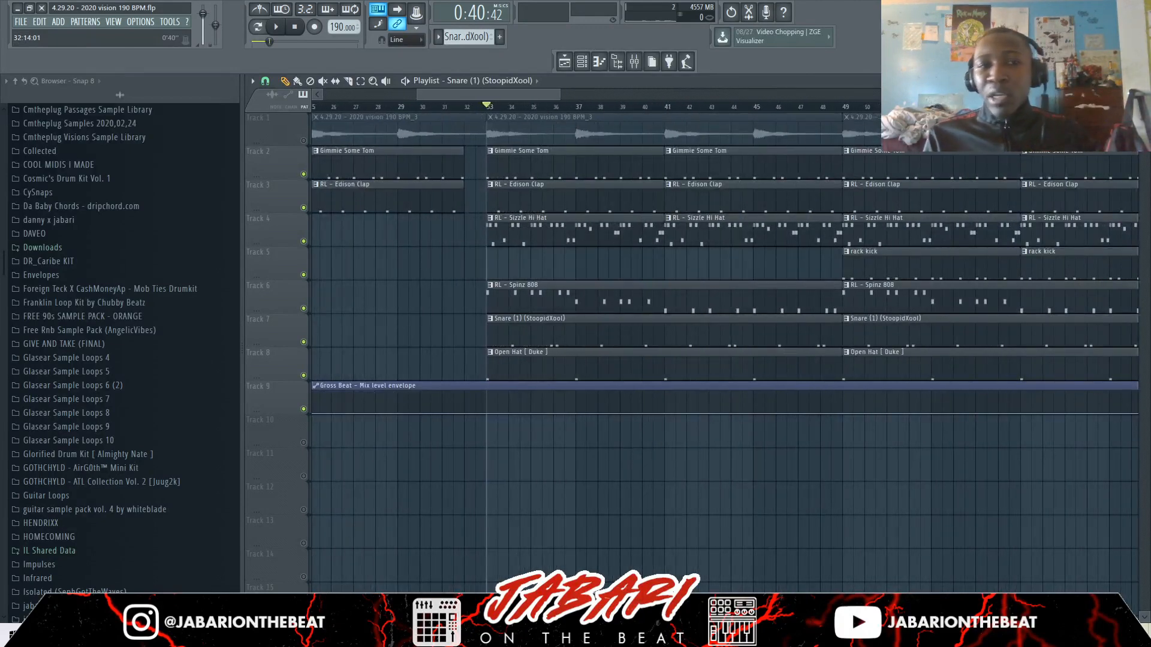
scroll(487, 299, down, 2)
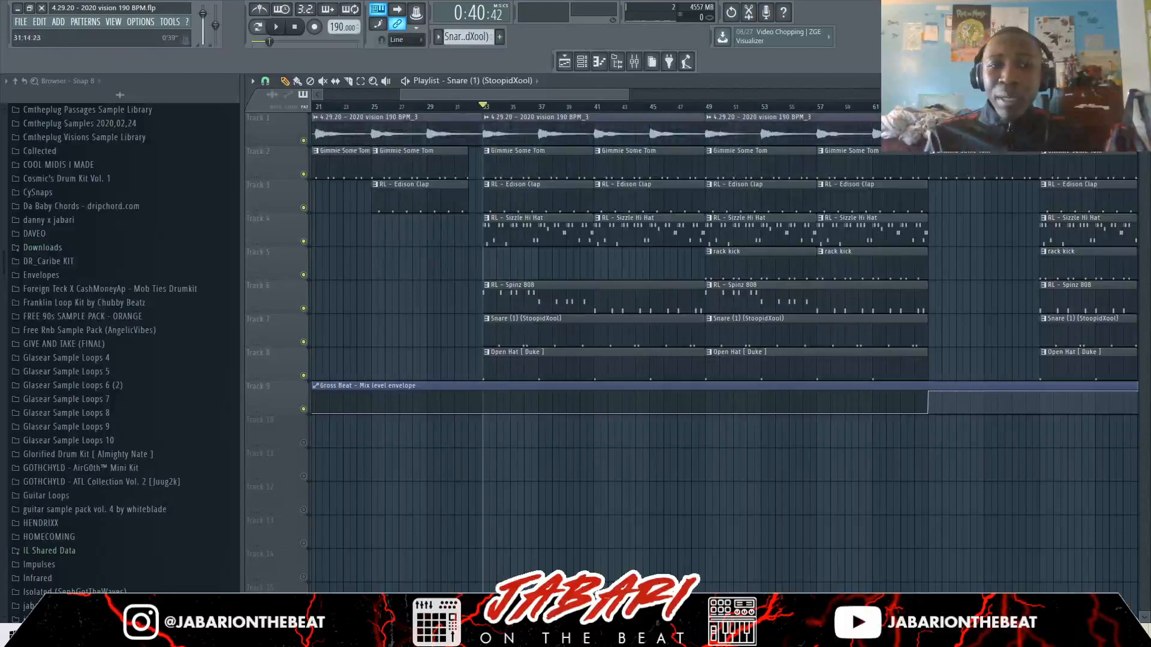
Step: Play the full arrangement from bar 49 with the melody and all drum tracks, and stop playback
scroll(470, 299, up, 8)
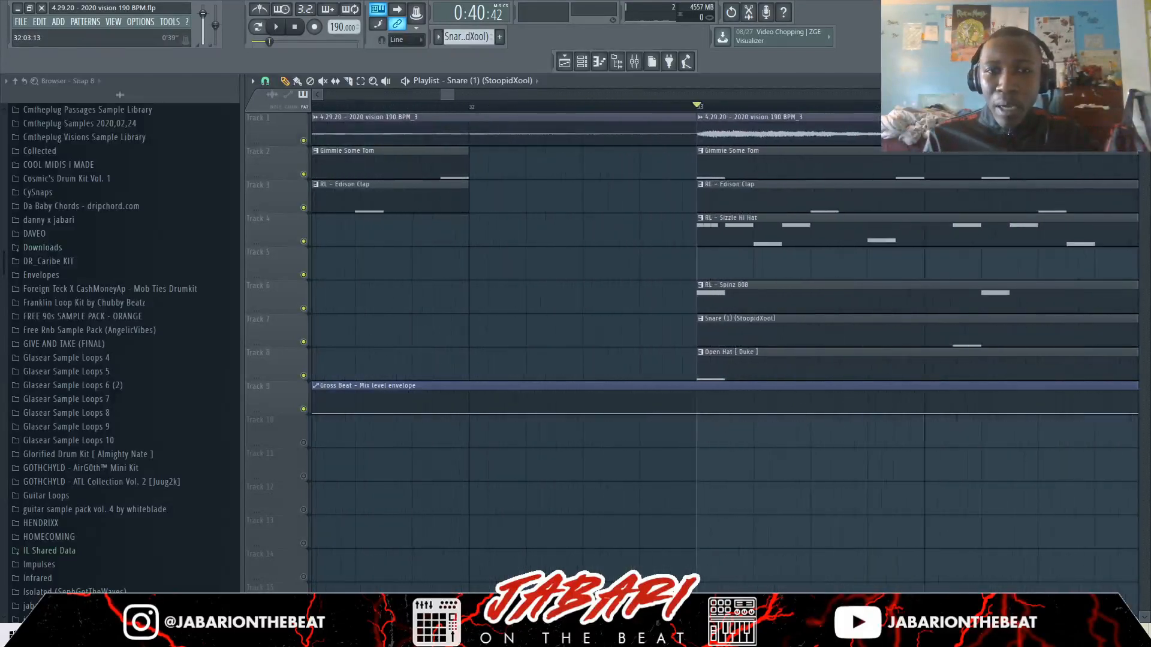
scroll(471, 300, down, 8)
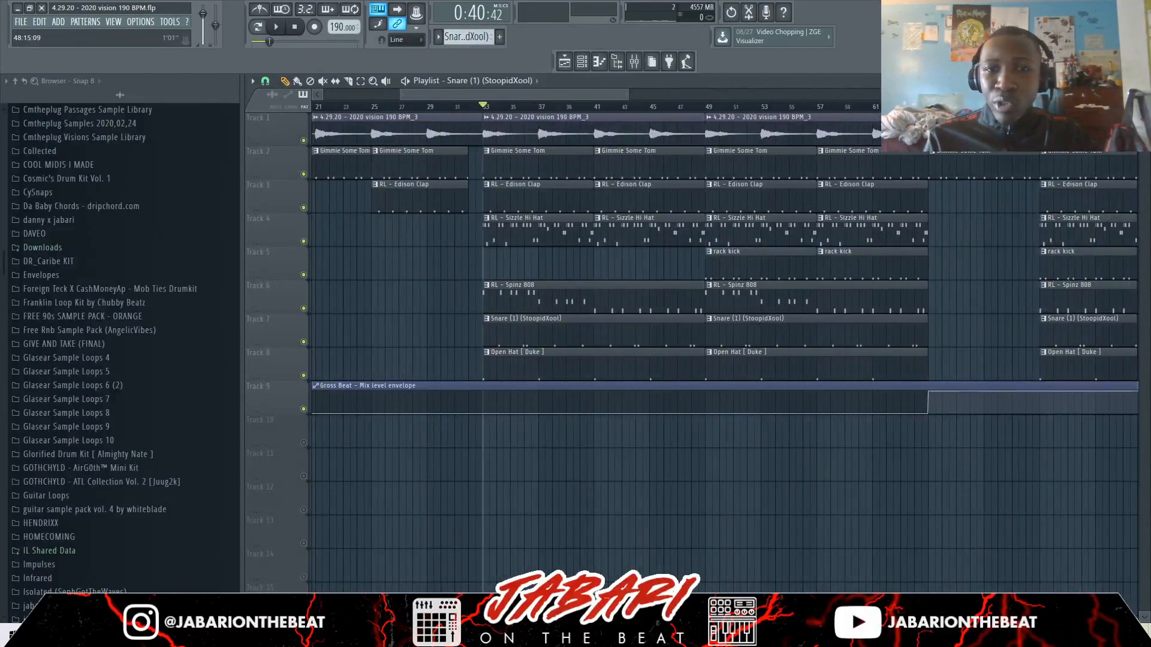
click(704, 107)
scroll(704, 107, down, 3)
key(space)
scroll(672, 106, up, 3)
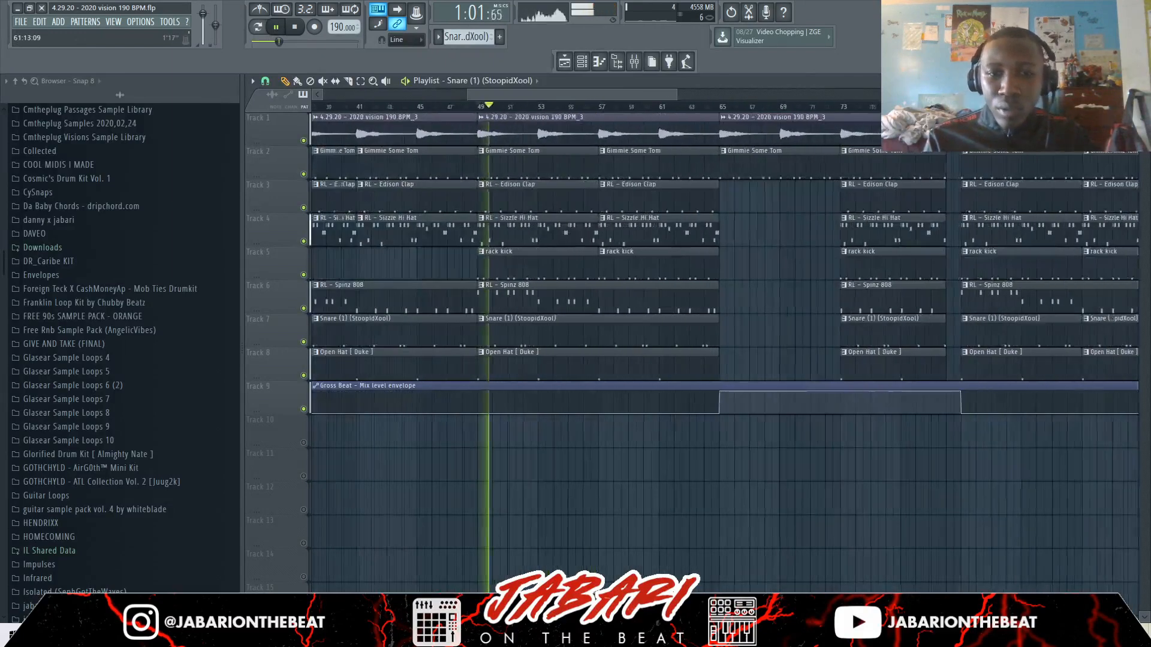
scroll(678, 106, down, 2)
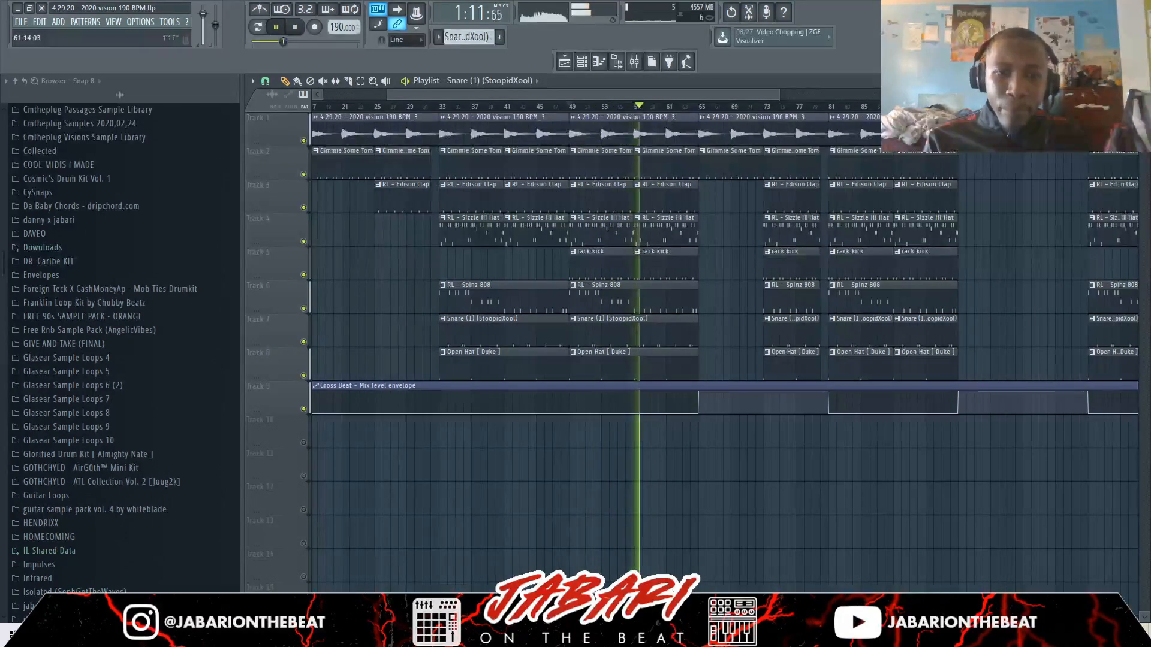
key(space)
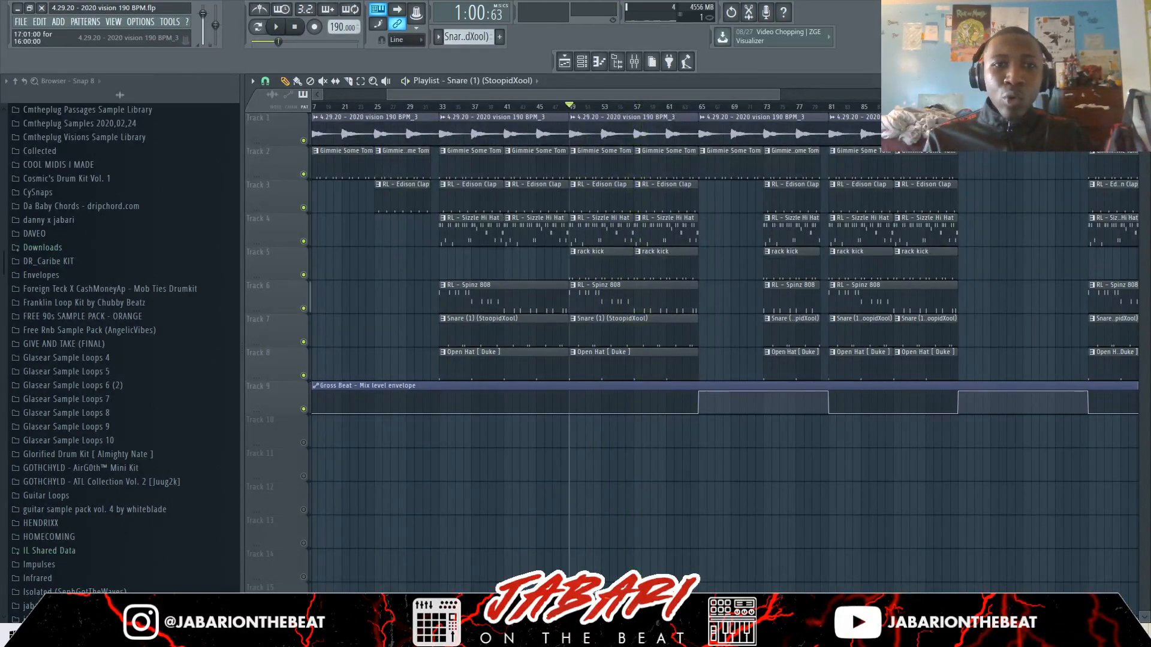
Step: Place the playhead at bar 33 and examine the arrangement of the section that starts there
drag(519, 94, 499, 94)
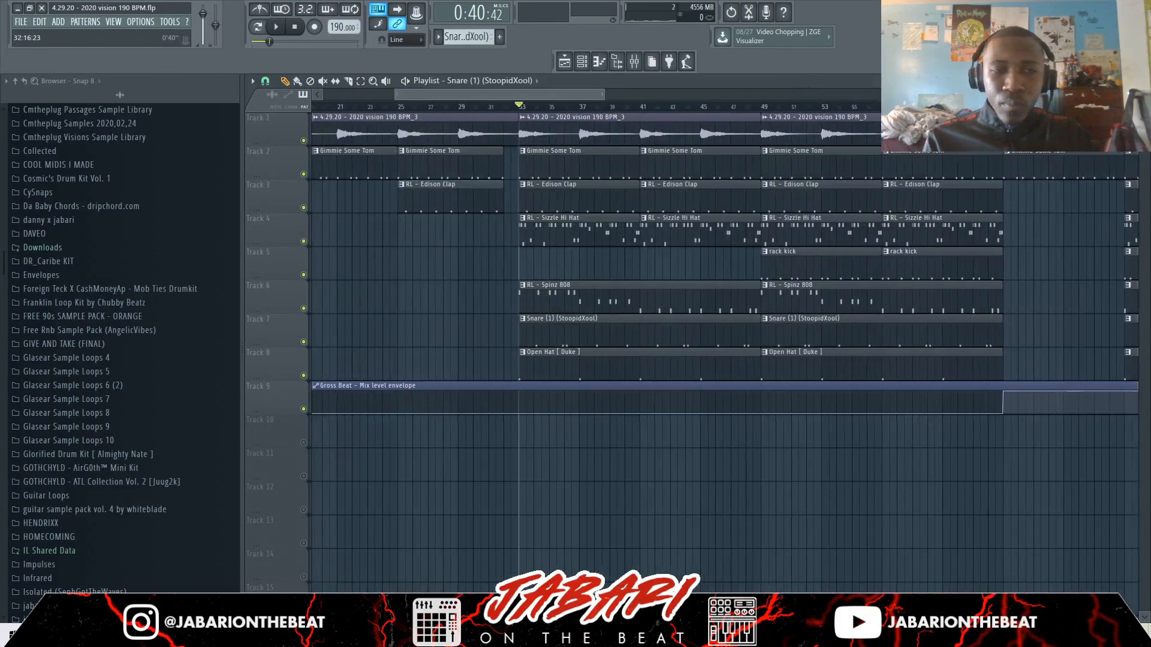
scroll(477, 336, up, 4)
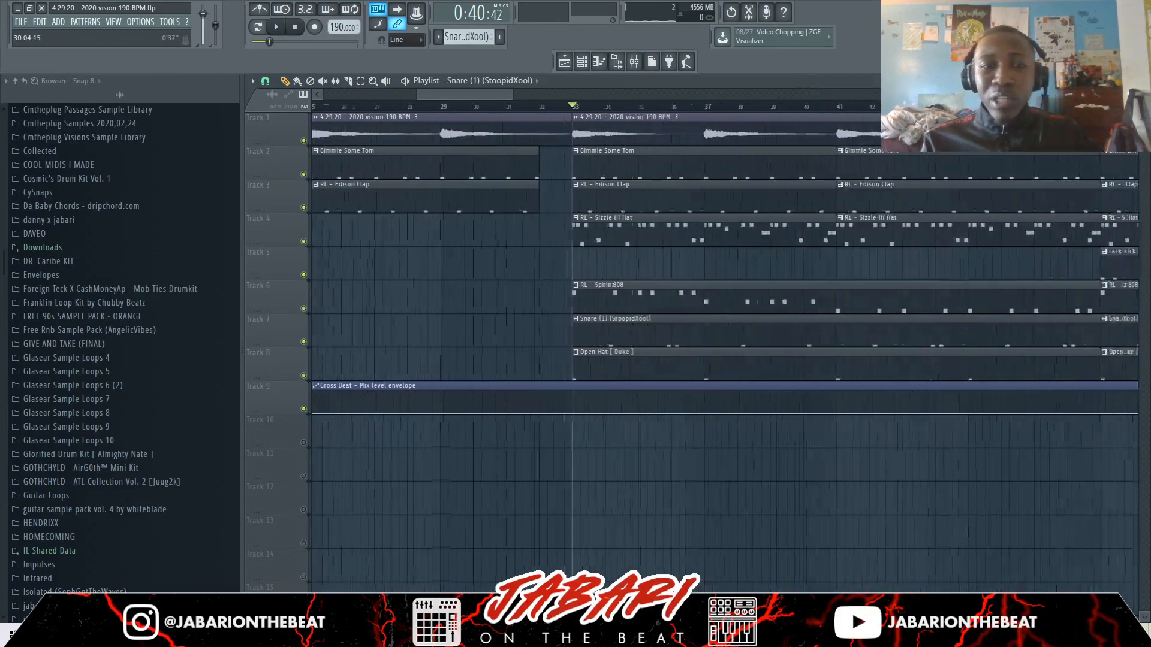
scroll(477, 336, down, 6)
scroll(516, 335, up, 1)
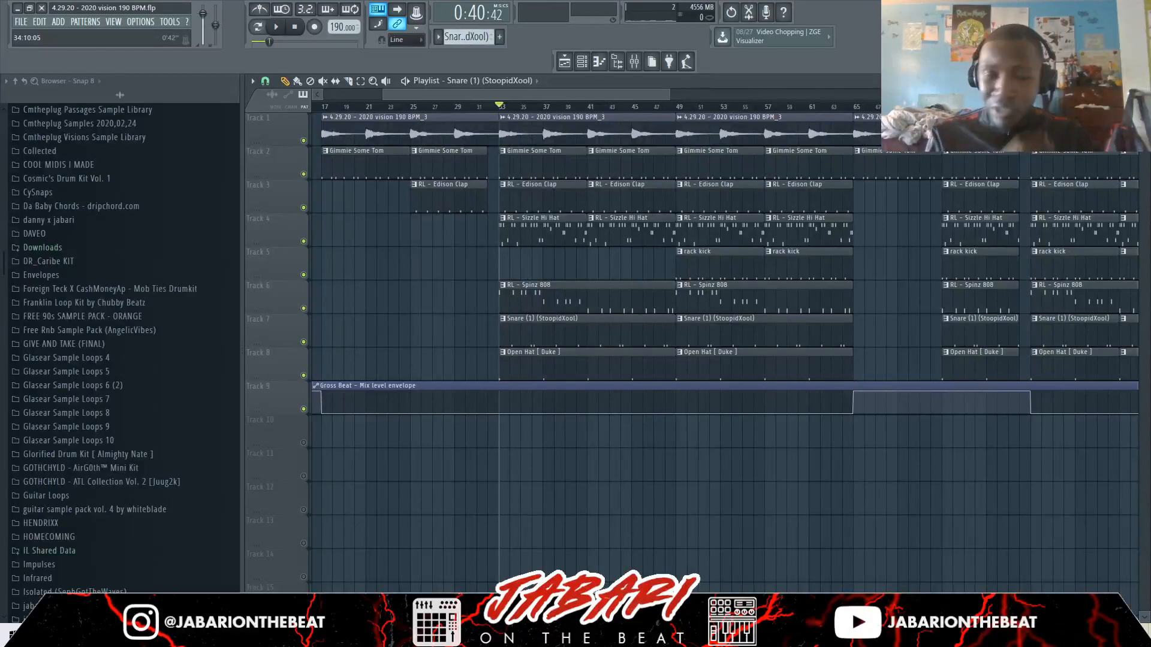
scroll(524, 336, up, 2)
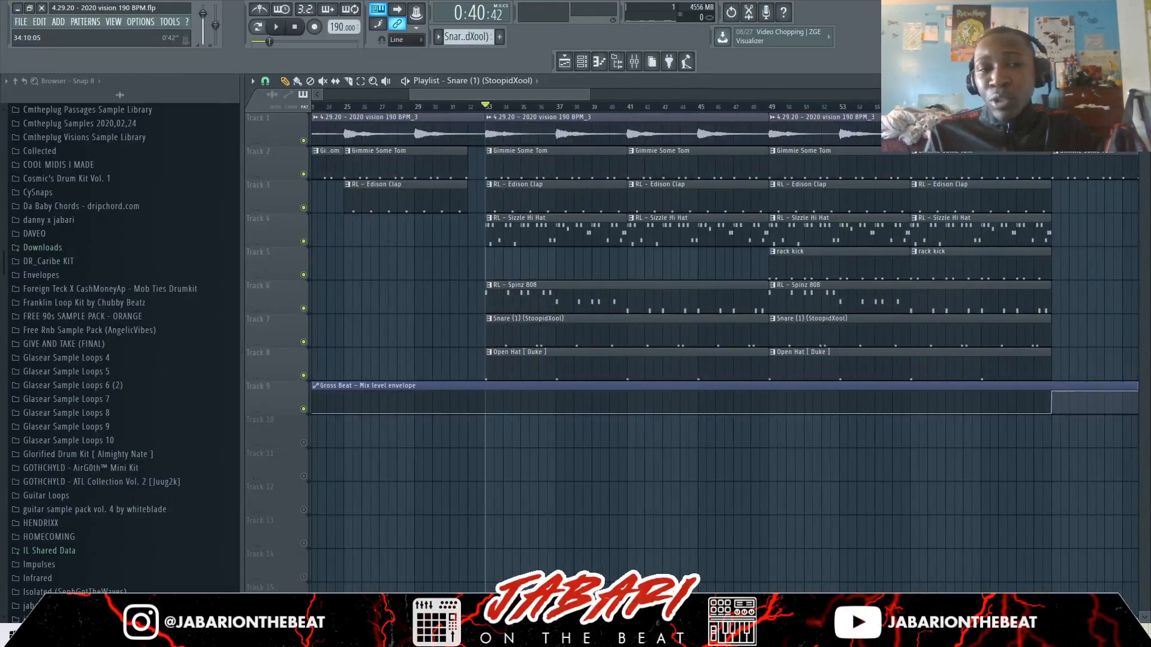
scroll(502, 336, up, 2)
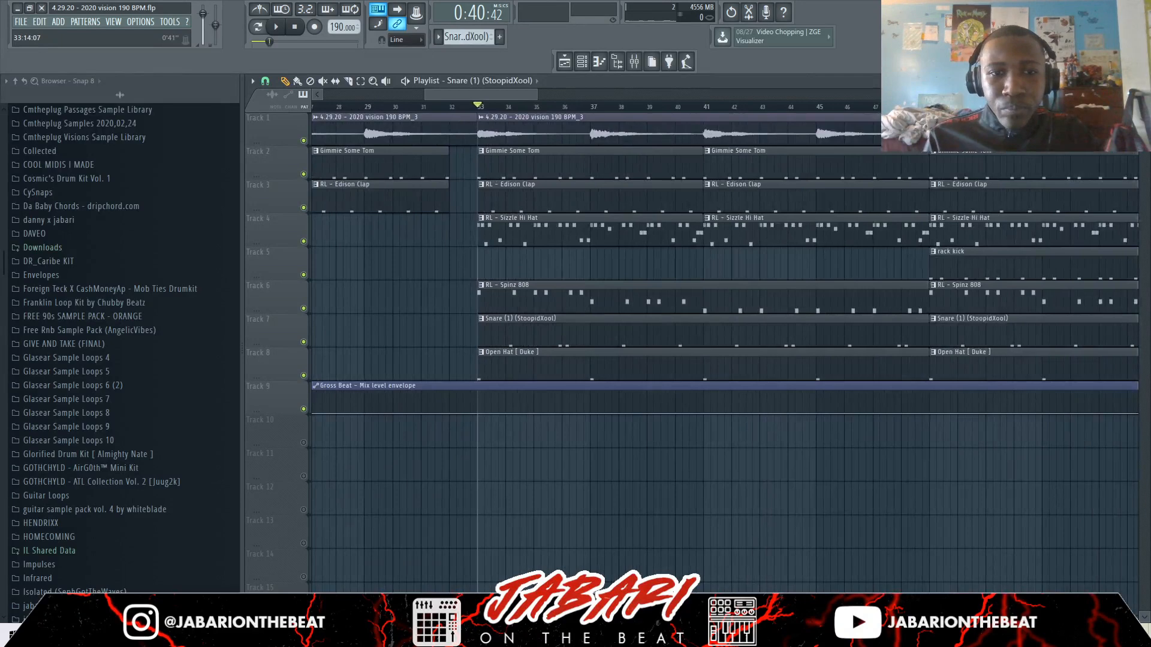
Step: Place the playhead at bar 65 and examine the section that starts there
scroll(501, 336, down, 4)
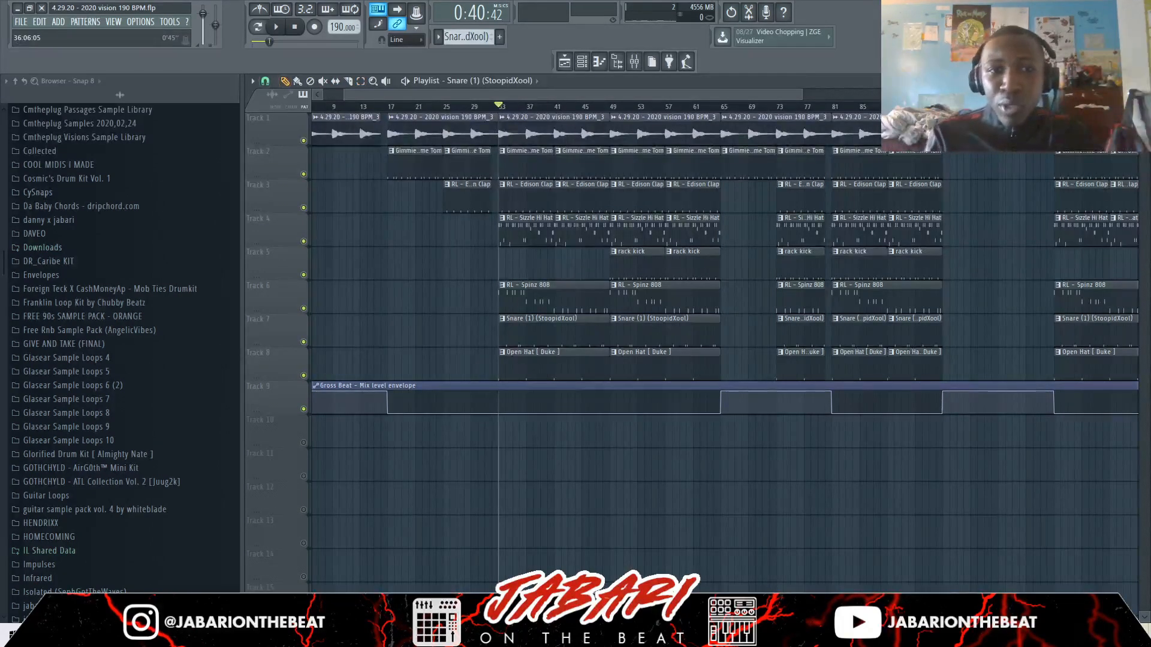
scroll(522, 106, down, 2)
click(647, 106)
scroll(647, 107, up, 2)
click(656, 106)
scroll(657, 106, up, 2)
scroll(656, 106, up, 1)
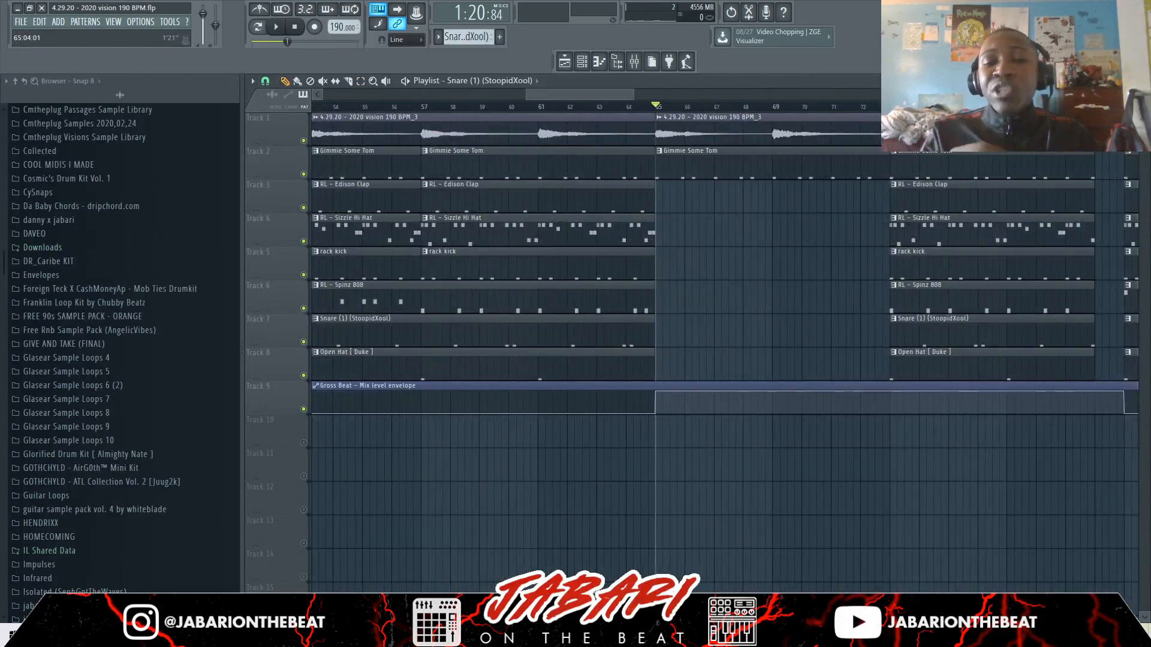
Step: Look over the surrounding arrangement, play it from bar 65 and stop playback
scroll(656, 106, down, 4)
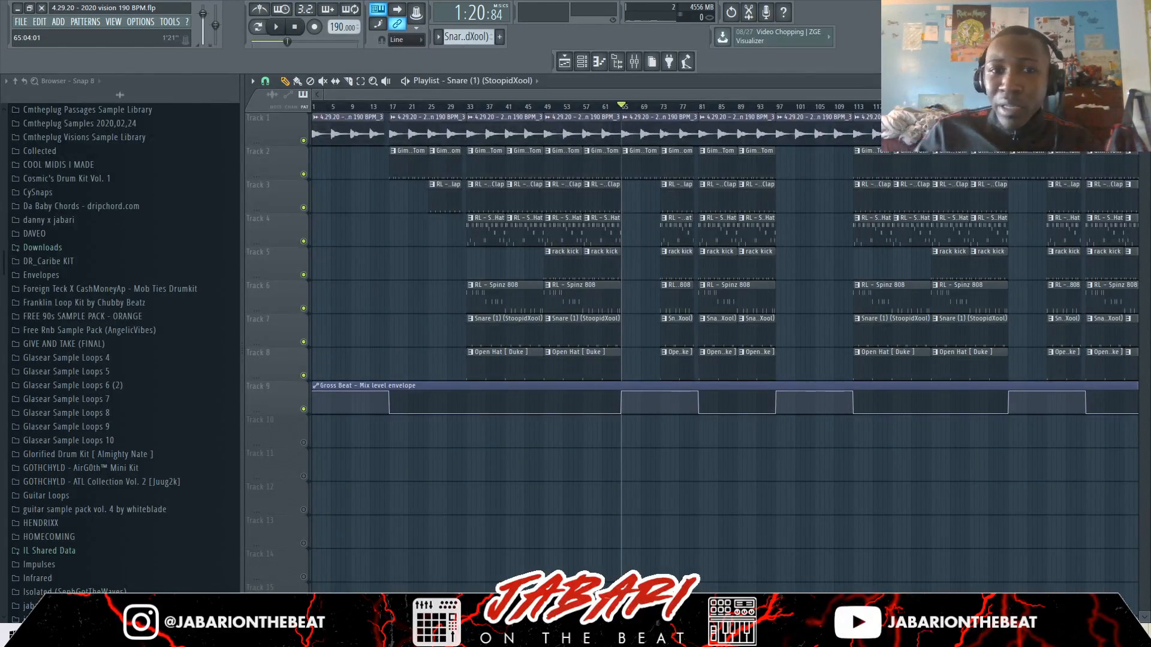
scroll(640, 335, up, 3)
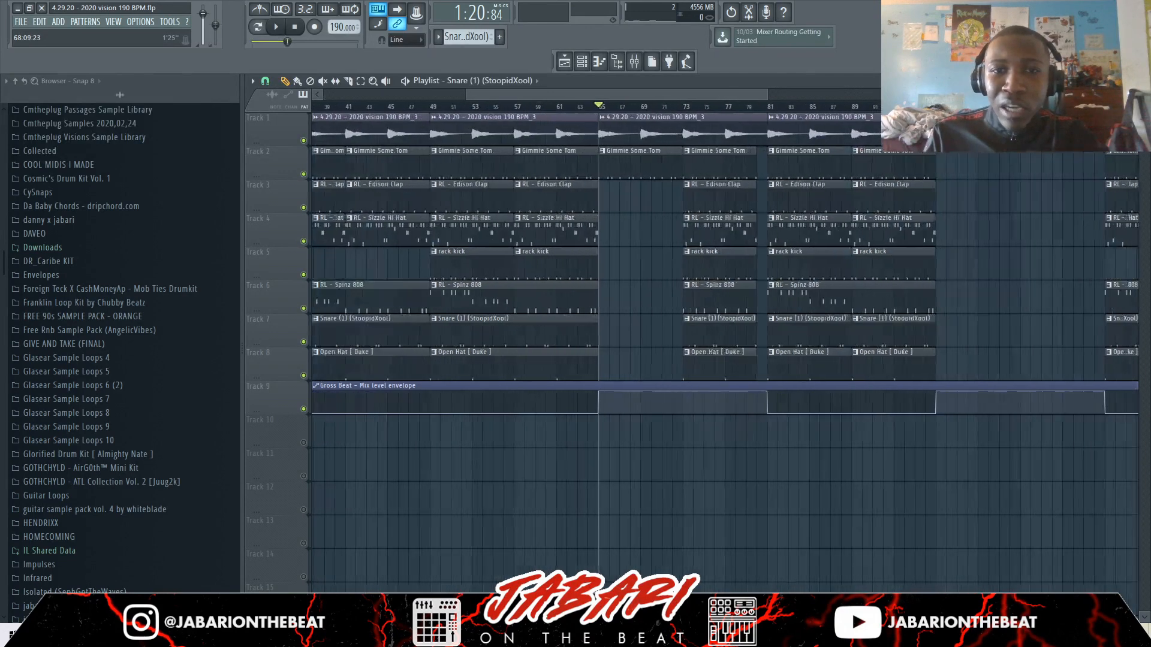
key(space)
scroll(643, 336, up, 3)
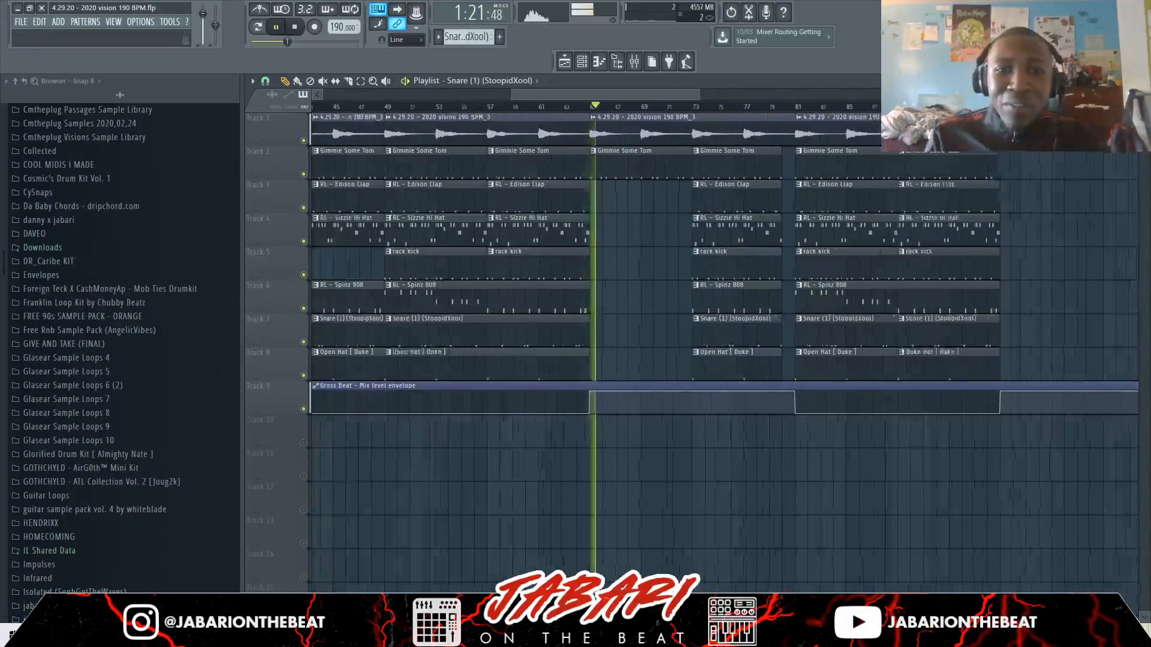
scroll(644, 335, up, 1)
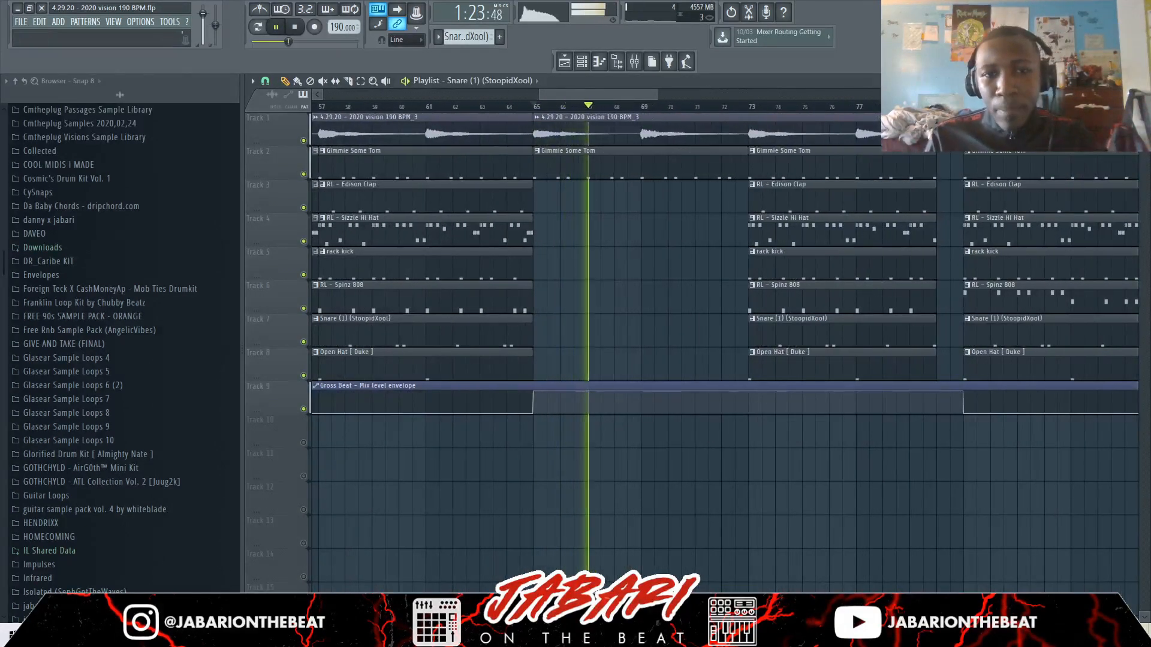
key(space)
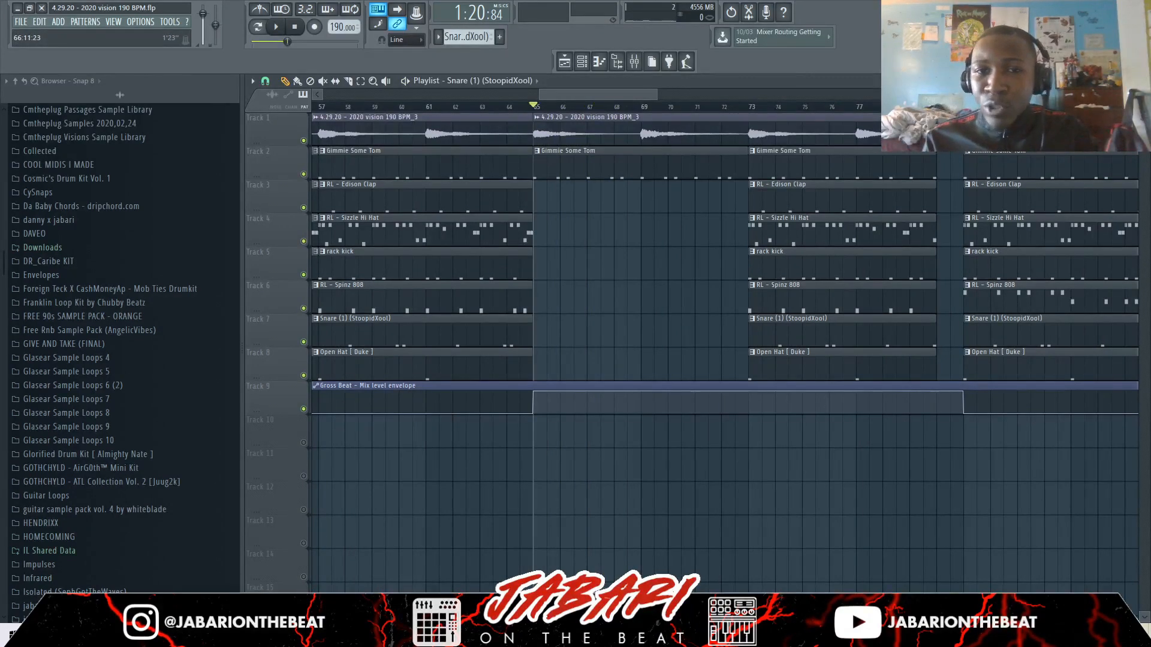
Step: Place the playhead at bar 73 and briefly play the section where all the drums come back in
scroll(575, 335, down, 1)
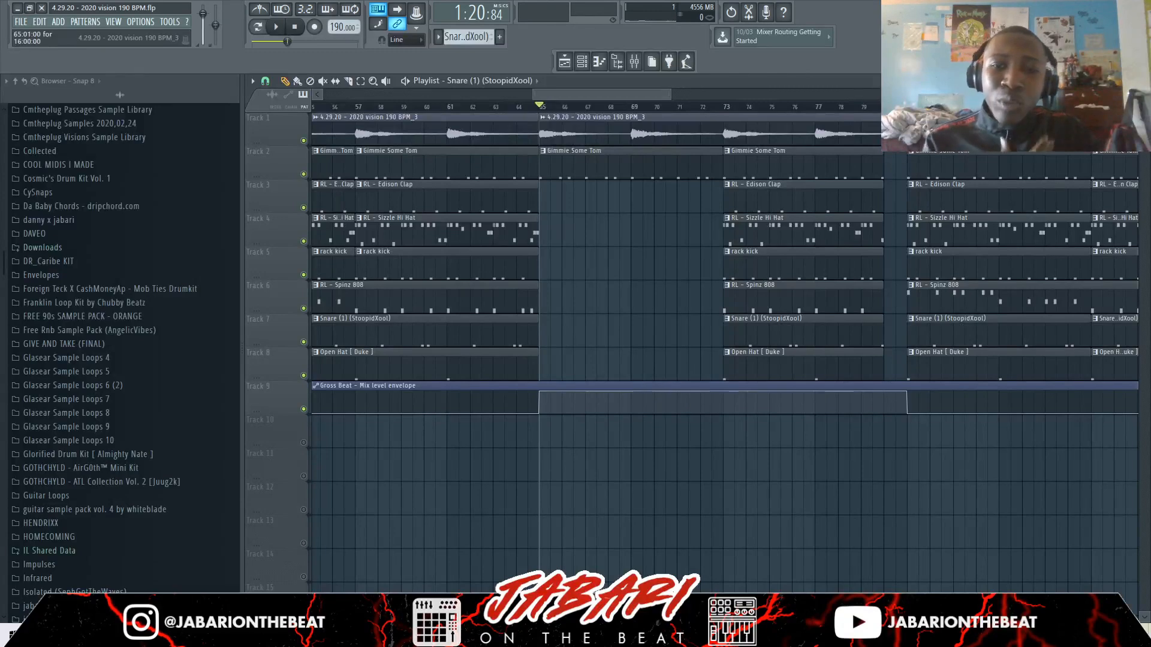
click(722, 107)
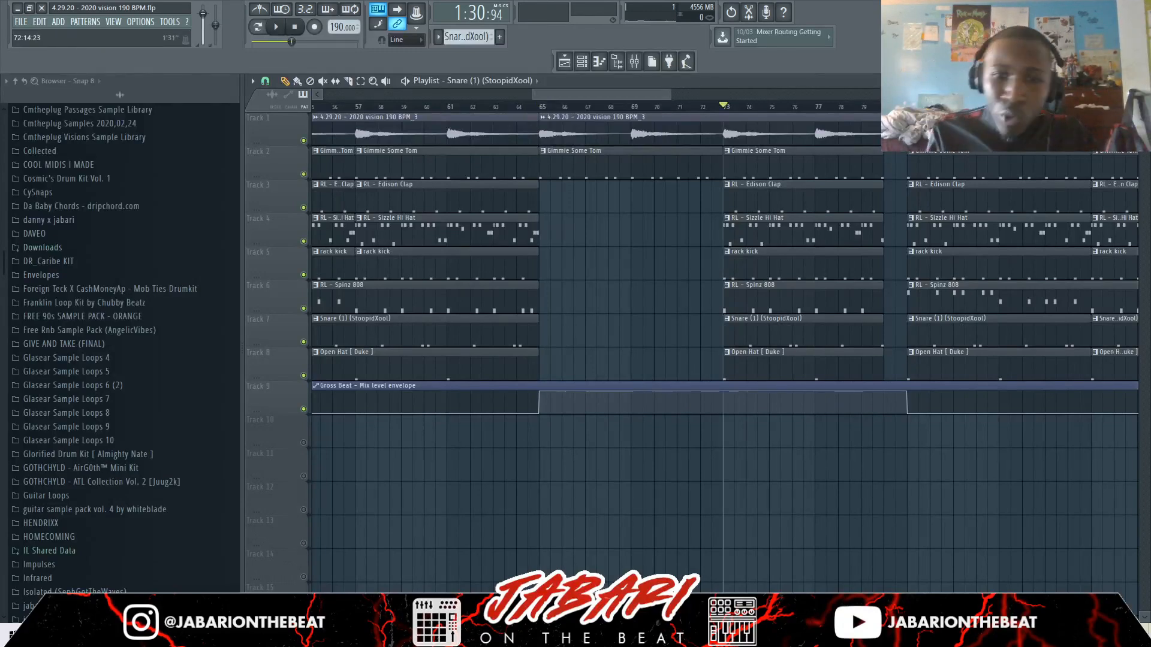
scroll(722, 106, down, 2)
key(space)
scroll(721, 107, down, 5)
key(space)
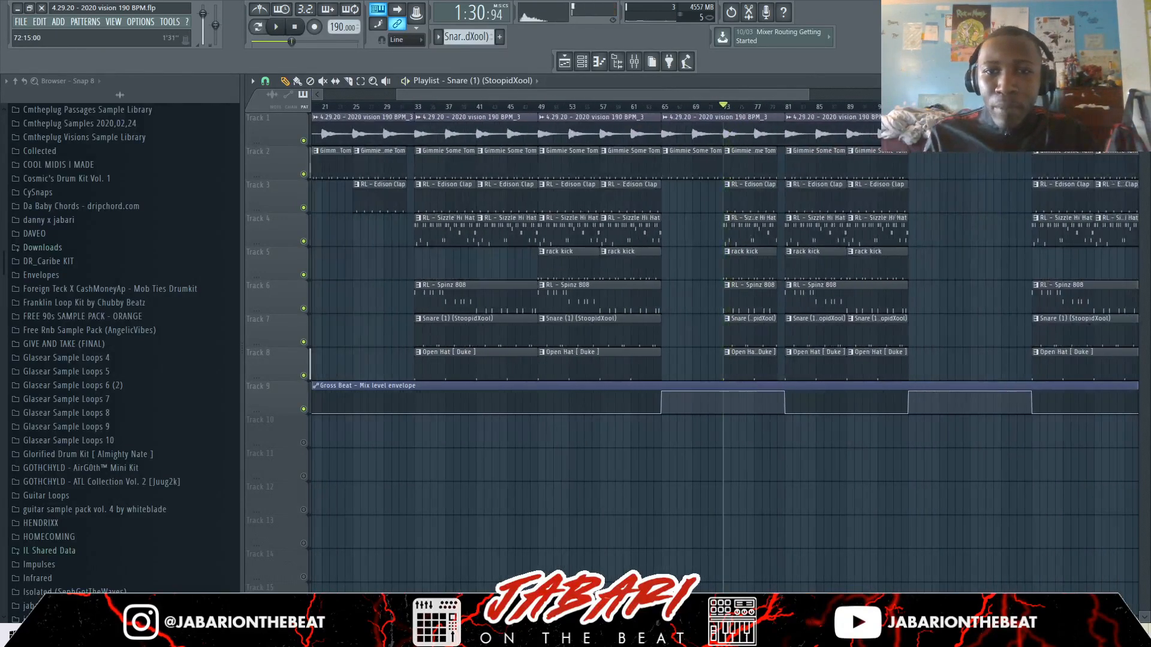
Step: Examine the clips around bar 73, then play a brief excerpt from bar 65
scroll(722, 107, up, 5)
drag(654, 94, 675, 94)
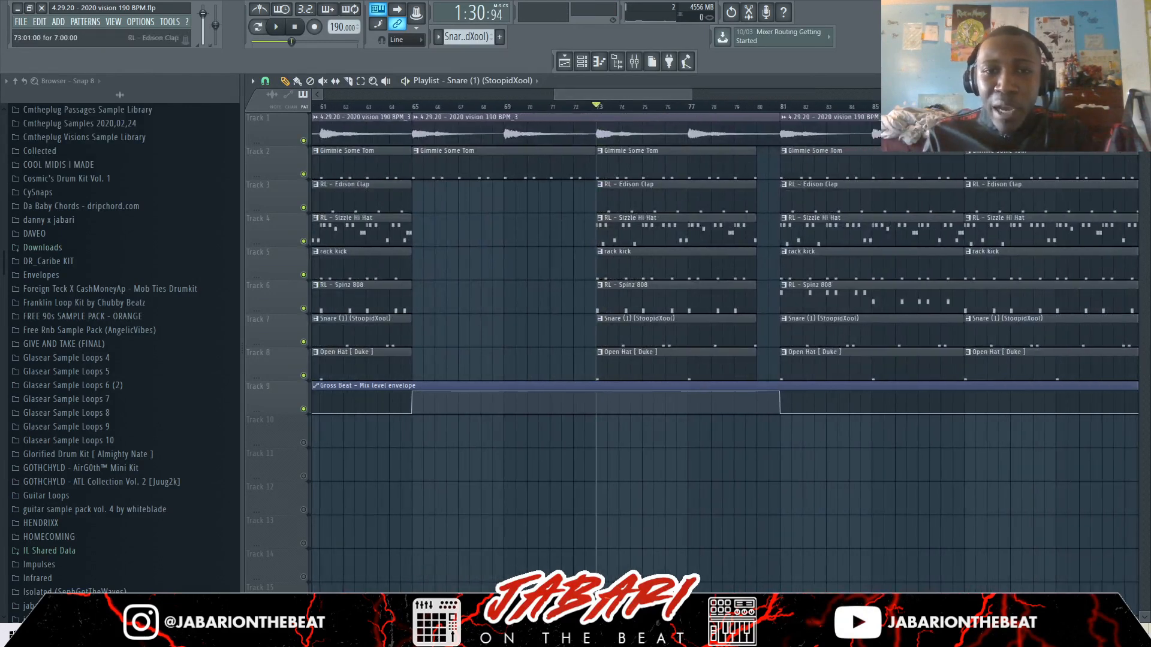
scroll(750, 240, down, 1)
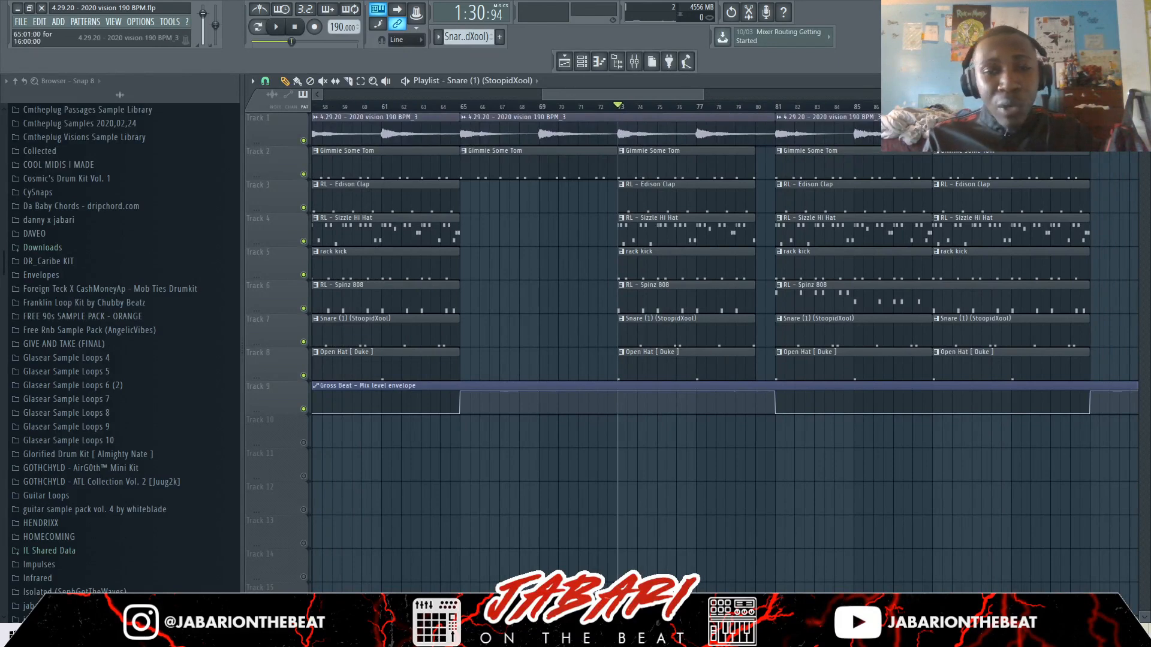
scroll(738, 240, down, 2)
click(593, 106)
key(space)
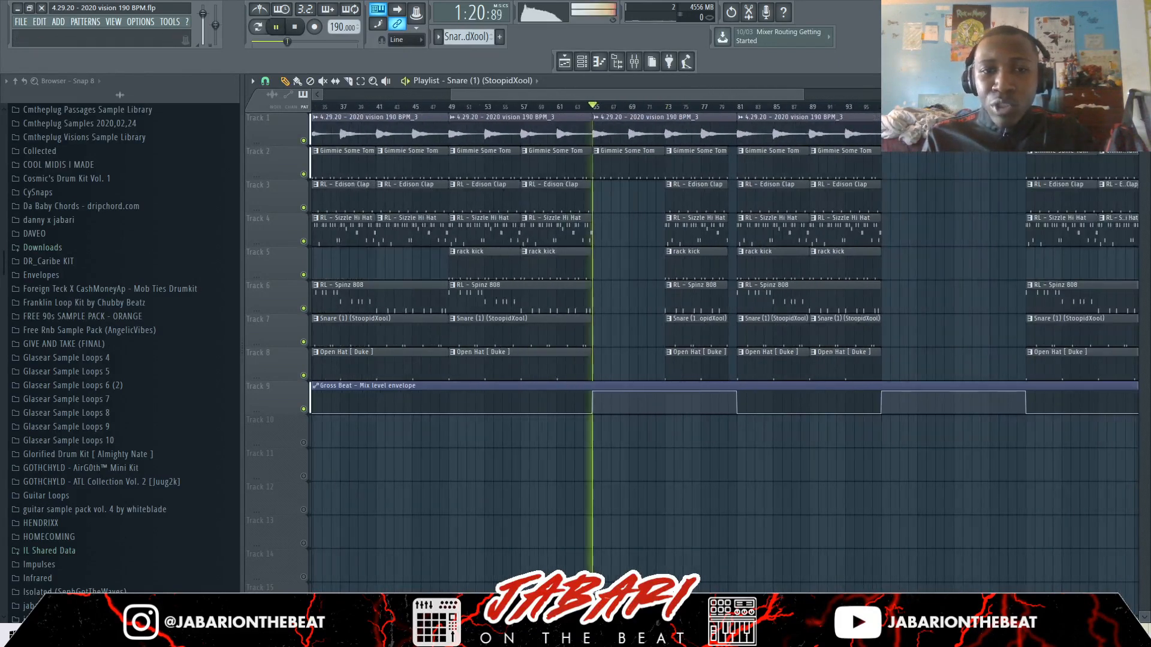
key(space)
Step: Play a brief excerpt from bar 81 and return the playhead to bar 73
click(737, 106)
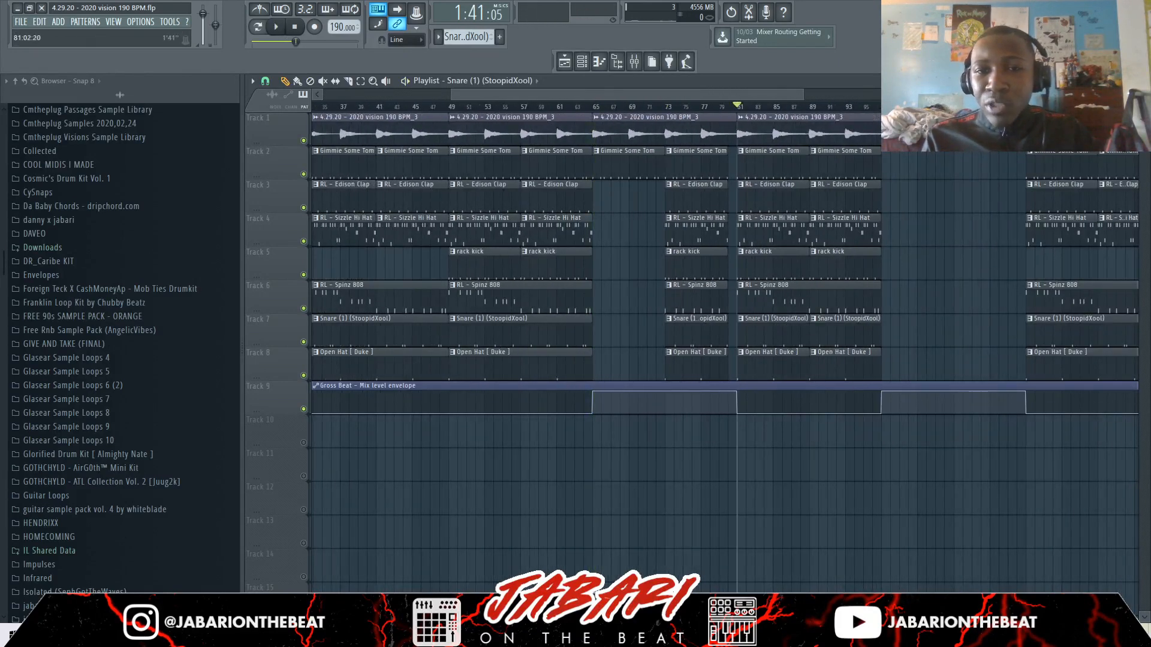
key(space)
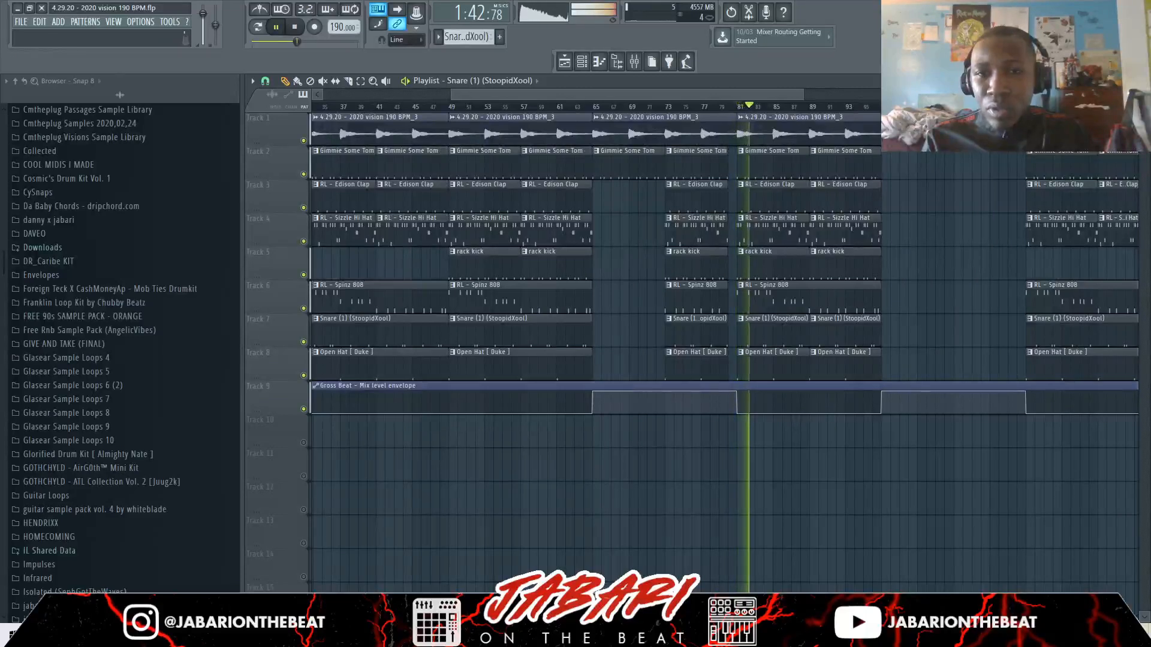
key(space)
click(666, 107)
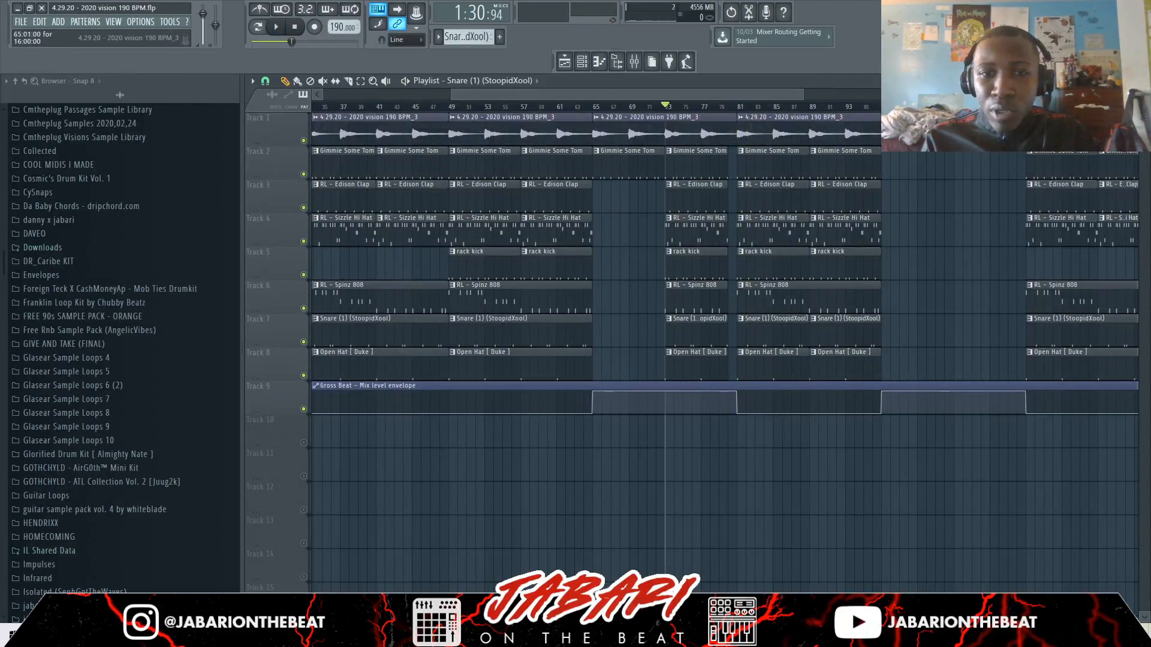
scroll(673, 180, up, 4)
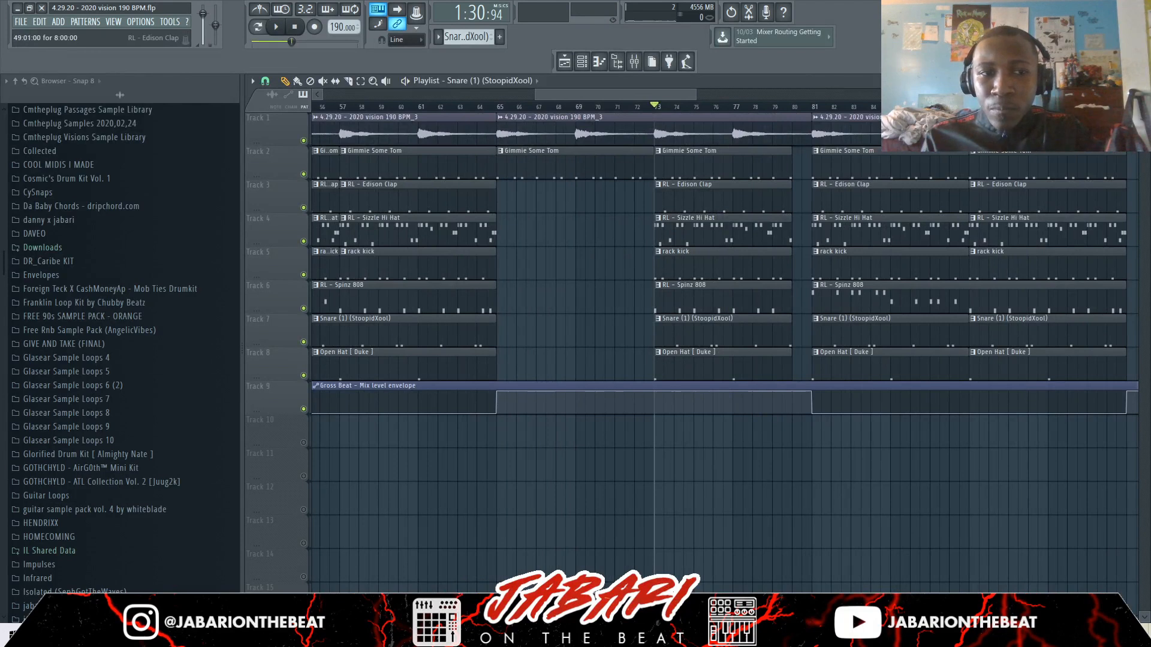
Step: Mute Tracks 3 to 8, leaving only the melody, Gimmie Some Tom and Gross Beat envelope tracks active
click(303, 208)
click(303, 242)
click(304, 276)
click(304, 308)
click(304, 342)
click(303, 376)
Step: Drop the Gross Beat mix level envelope to its lowest level at bar 73 and move the playhead to bar 65
right_click(655, 399)
drag(654, 399, 655, 413)
click(498, 107)
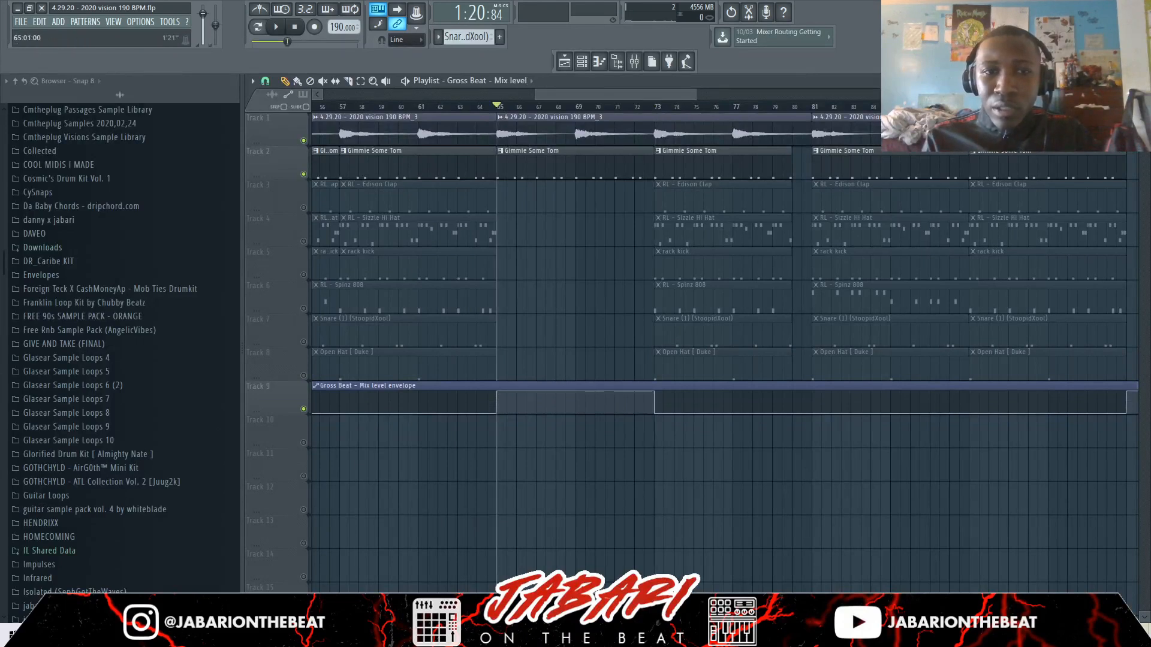
Step: Unmute the clap on Track 3, play across the envelope change from just before bar 73, and stop playback
click(643, 106)
key(space)
scroll(655, 106, up, 1)
key(space)
click(303, 207)
key(space)
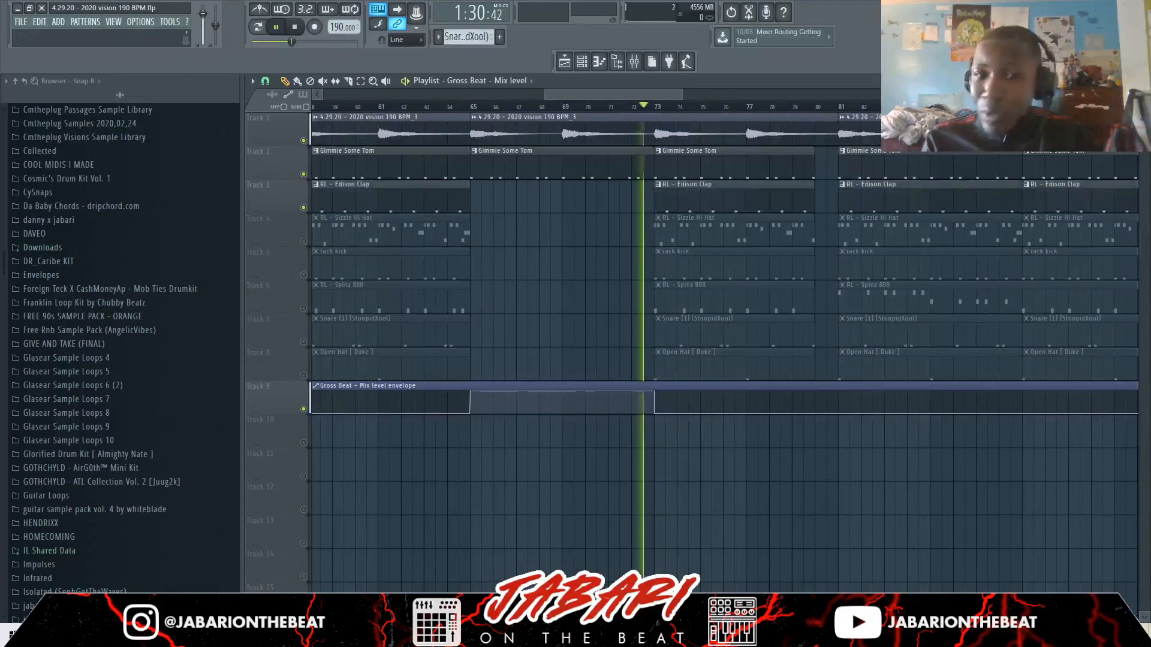
scroll(683, 107, down, 2)
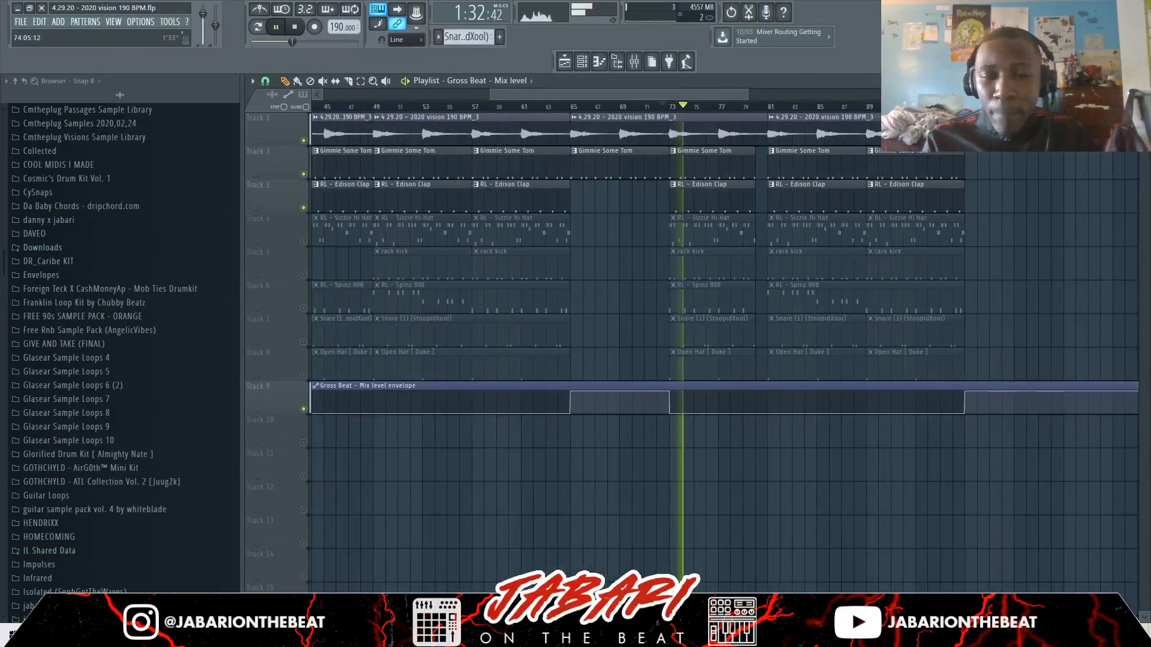
key(space)
Step: Unmute all remaining tracks, play the full arrangement briefly from bar 49, and stop playback
scroll(674, 106, down, 2)
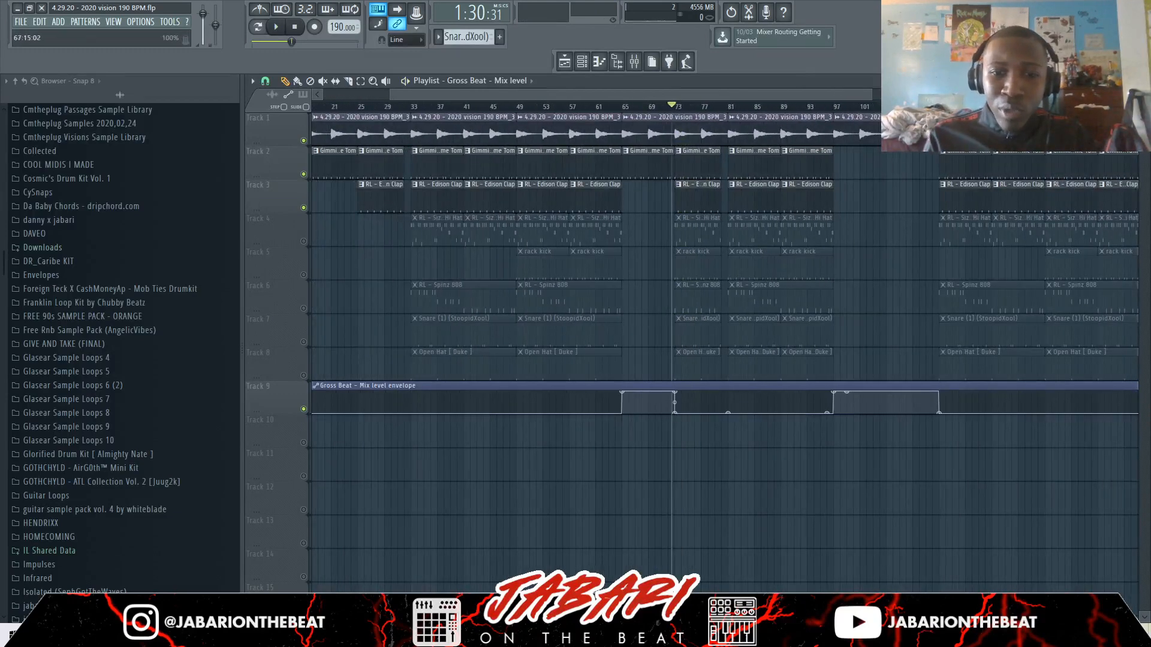
right_click(303, 241)
right_click(304, 241)
click(517, 107)
key(space)
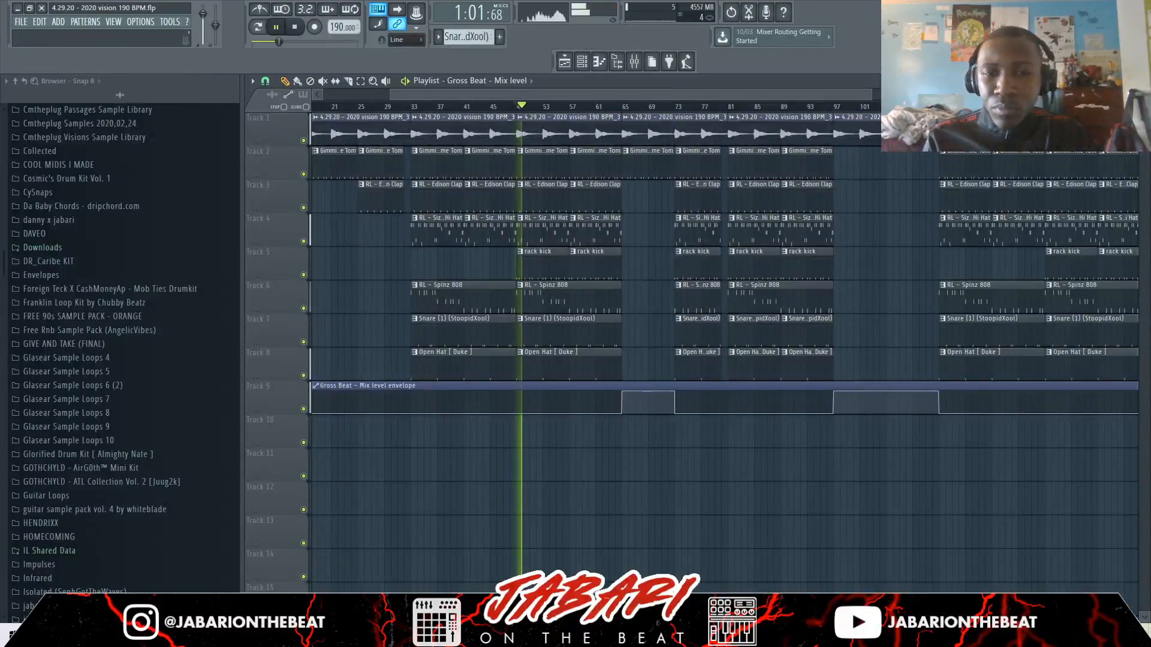
scroll(599, 300, up, 1)
key(space)
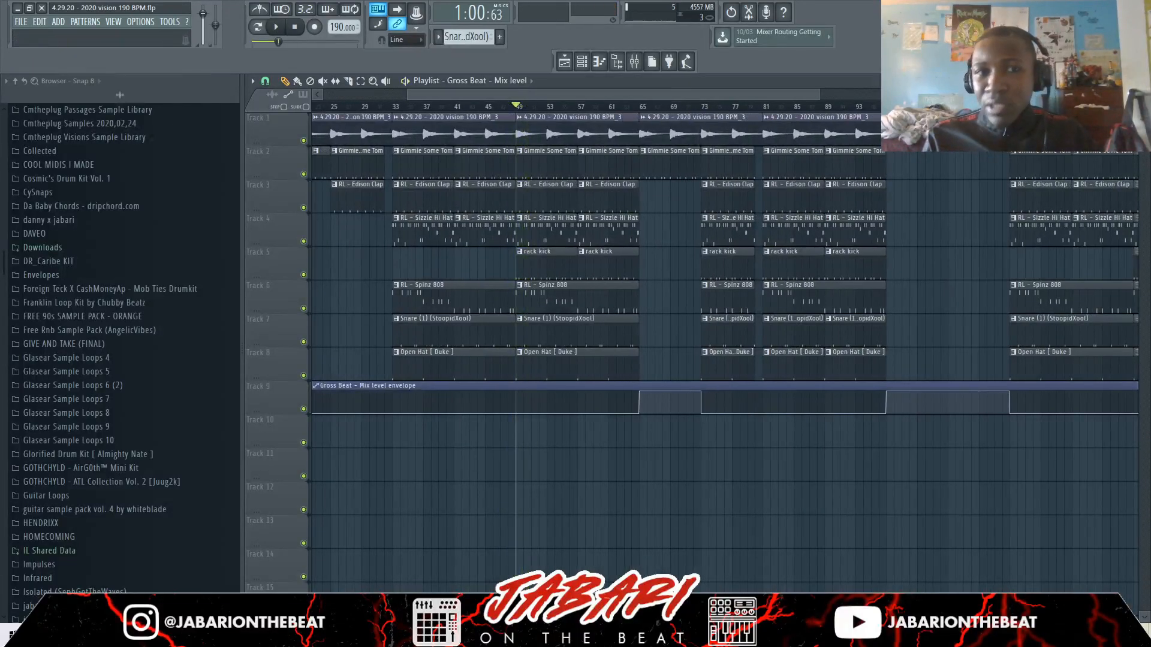
Step: Look over the whole arrangement, place the playhead at bar 33 and show the opening section
scroll(593, 300, down, 3)
scroll(593, 299, down, 3)
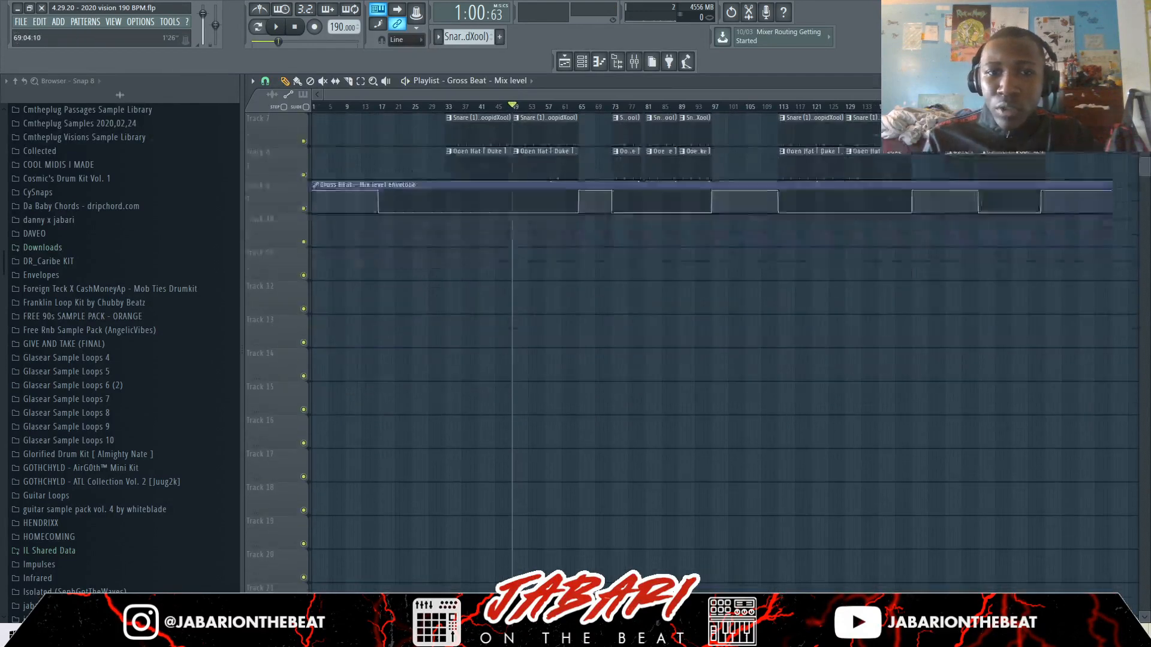
scroll(590, 299, up, 3)
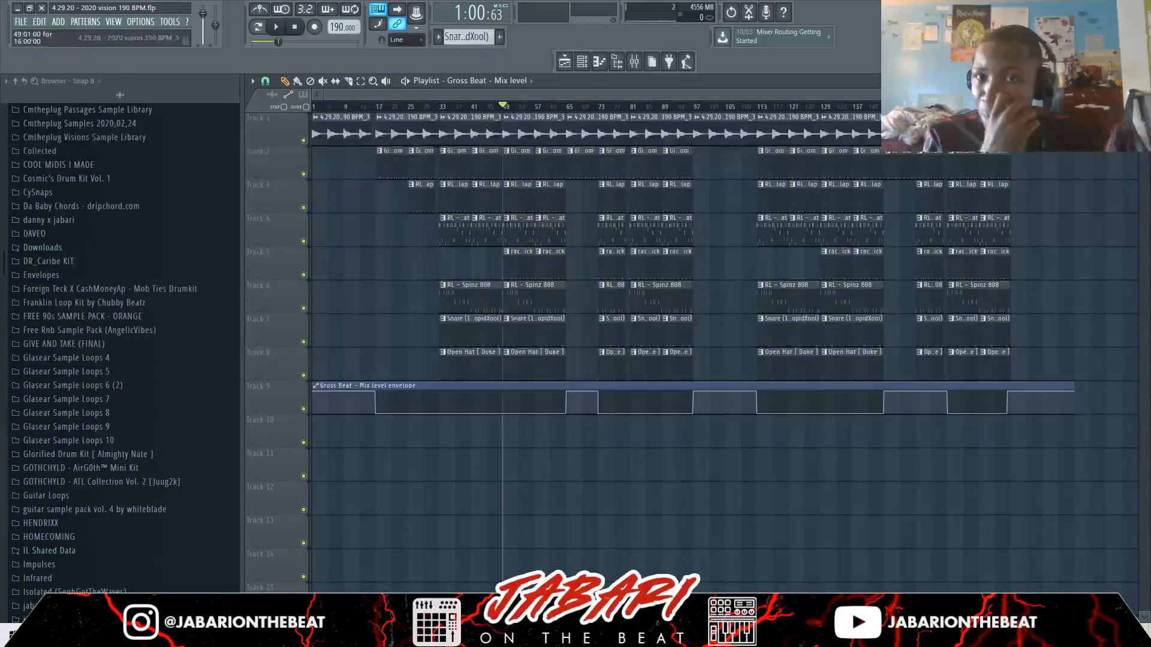
click(439, 107)
scroll(439, 107, up, 2)
drag(441, 95, 362, 95)
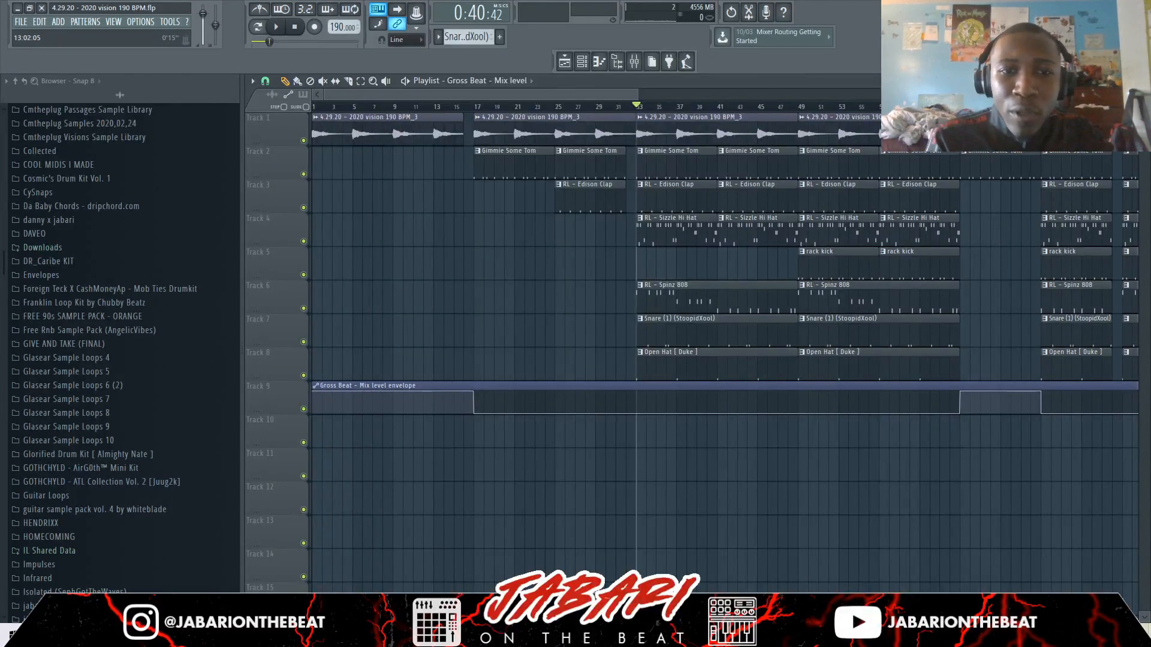
Step: Mark bar 17 and then bar 33 with the playhead, examining the sections that start there
click(475, 107)
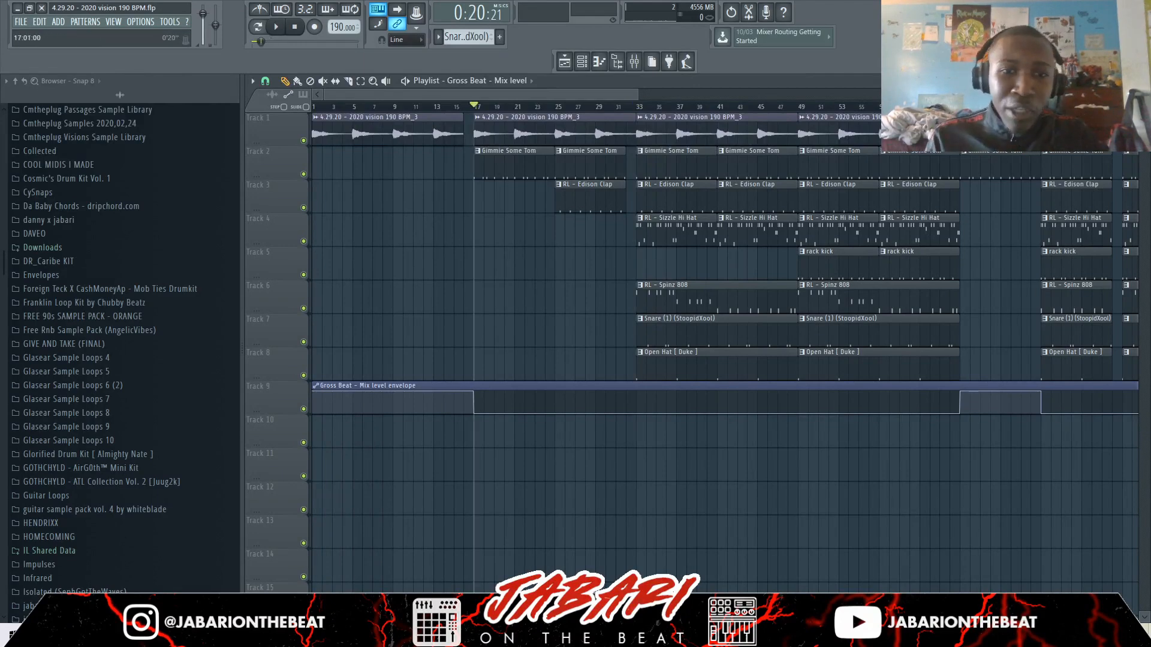
scroll(478, 108, up, 2)
scroll(478, 108, down, 5)
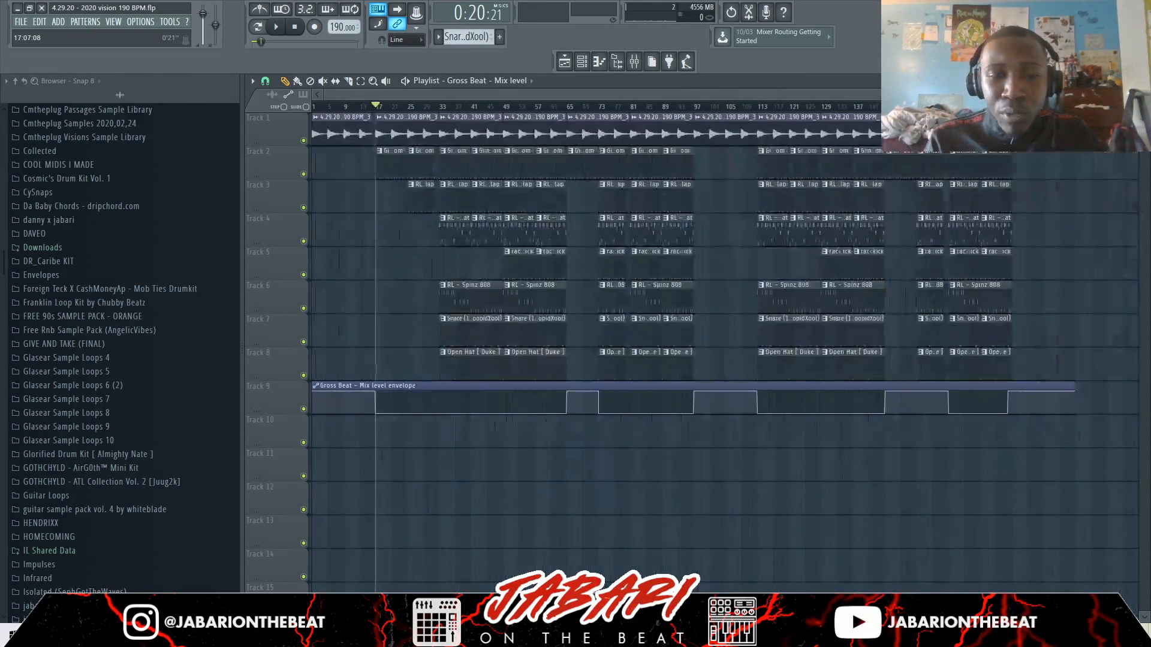
click(435, 106)
click(439, 106)
scroll(440, 106, up, 5)
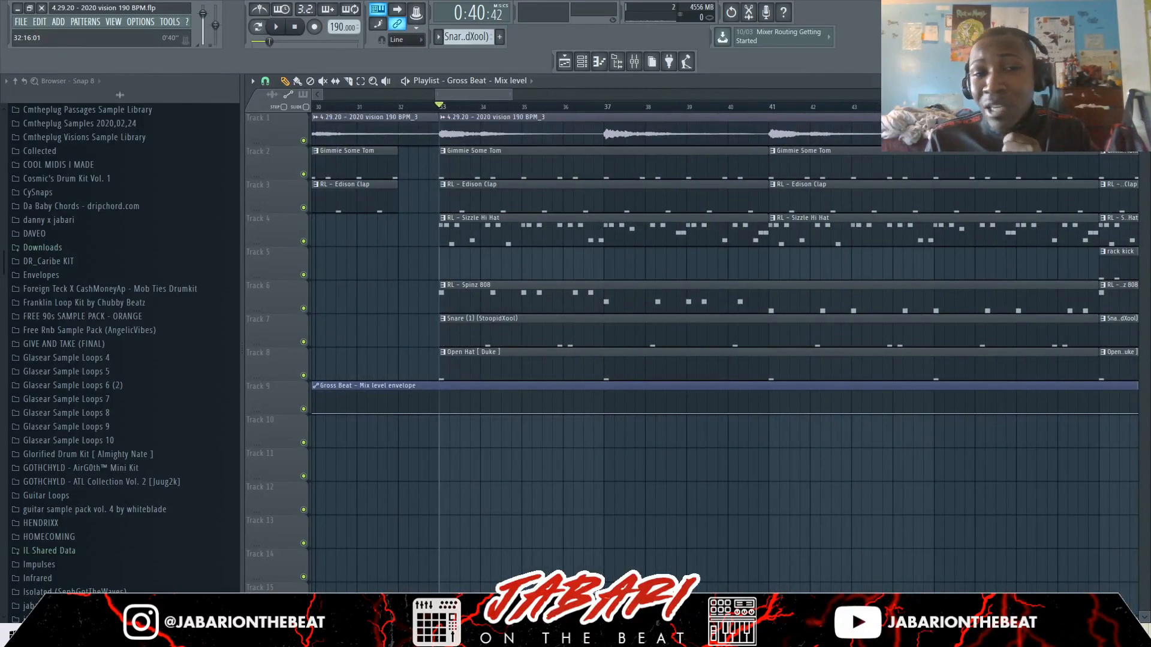
scroll(440, 106, down, 4)
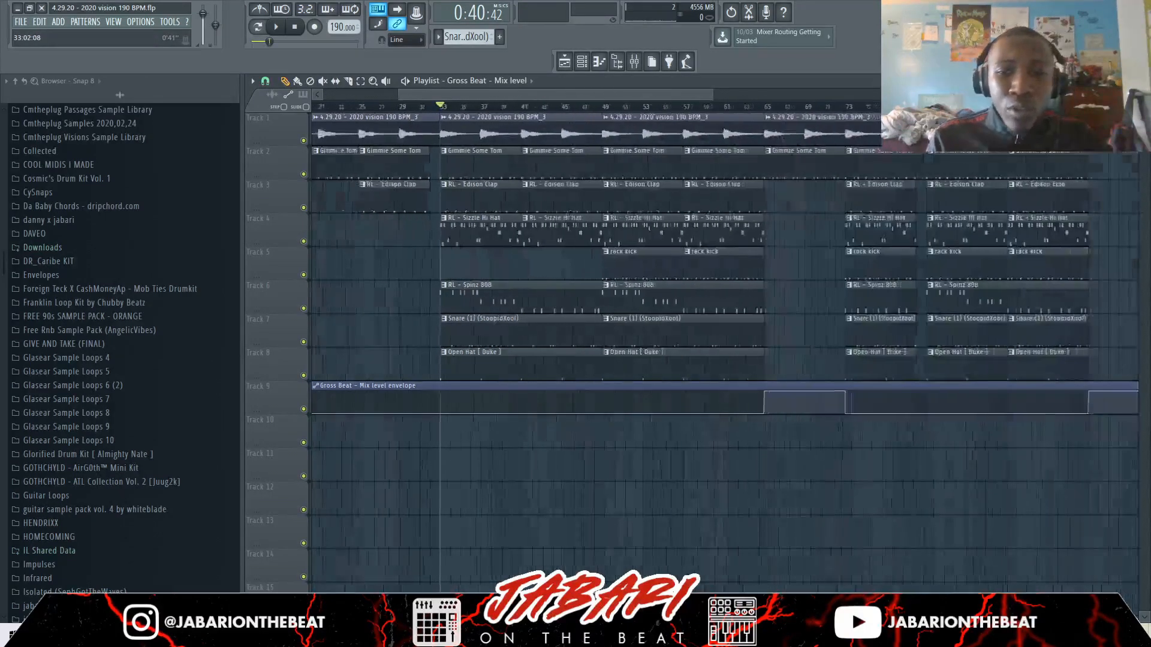
scroll(439, 106, down, 4)
Step: Return the song position to the start and place the playhead at bar 17
click(294, 26)
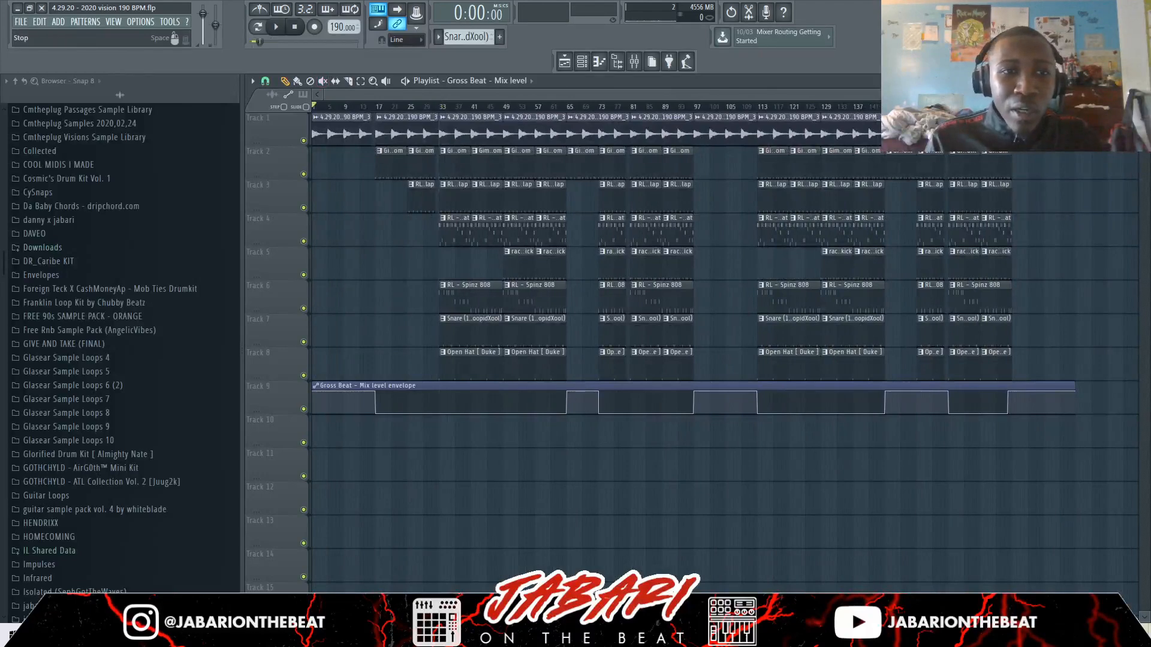
scroll(329, 366, up, 4)
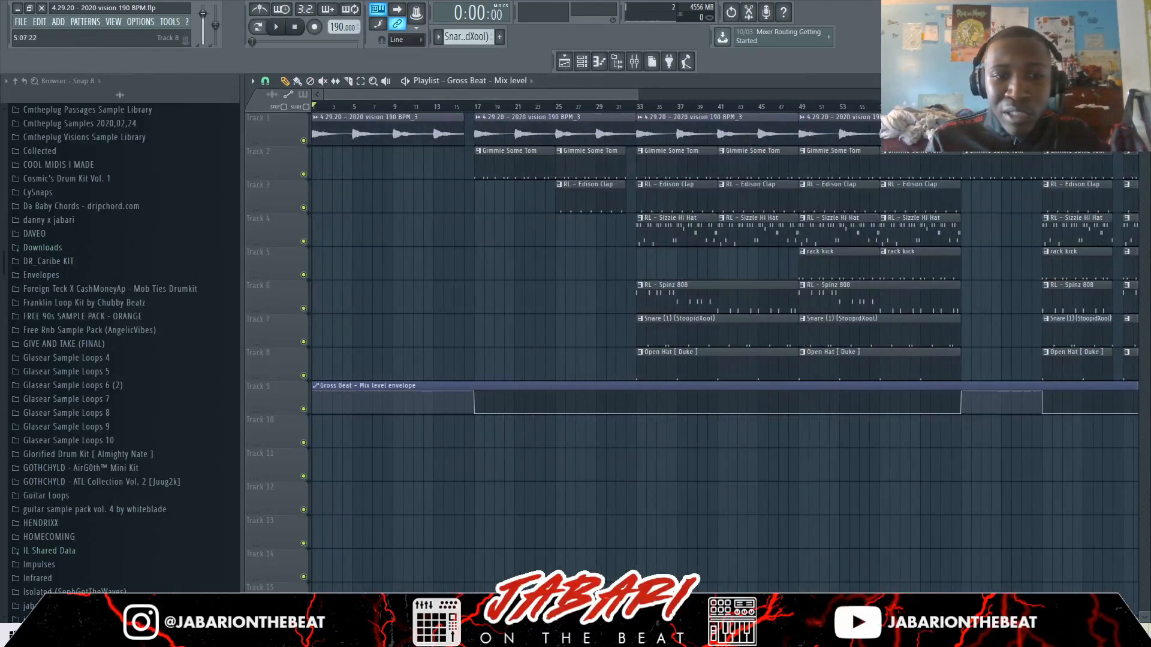
click(475, 107)
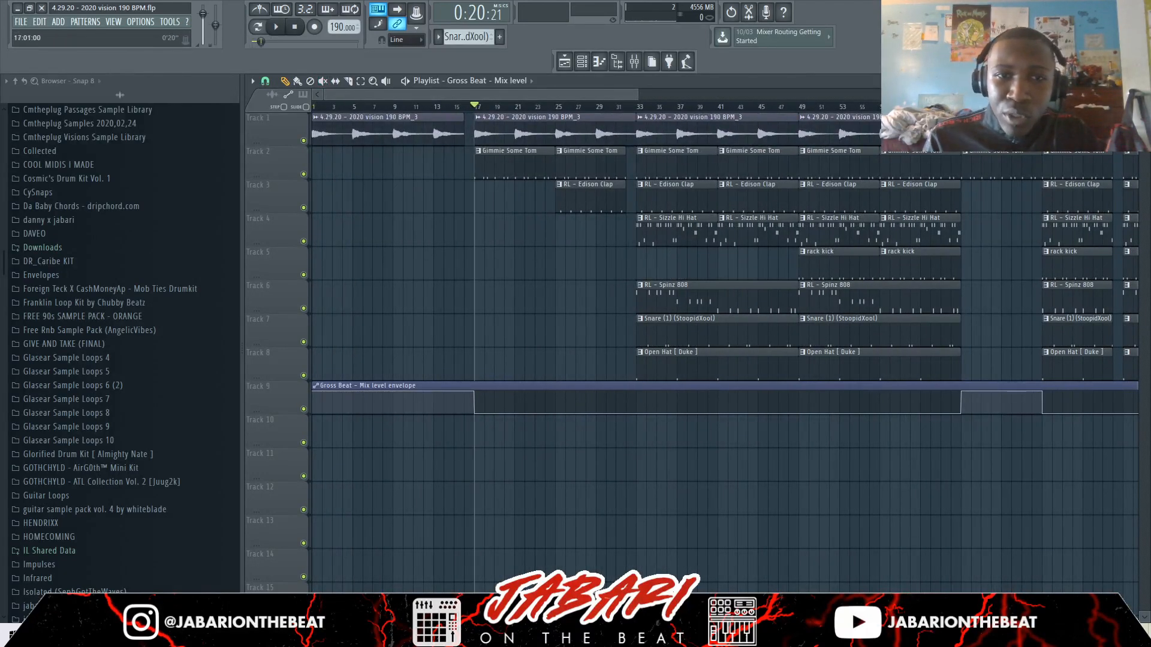
Step: Move the playhead to bar 33 and look over the complete arrangement from there
scroll(485, 107, down, 3)
drag(484, 107, 479, 107)
scroll(486, 106, down, 2)
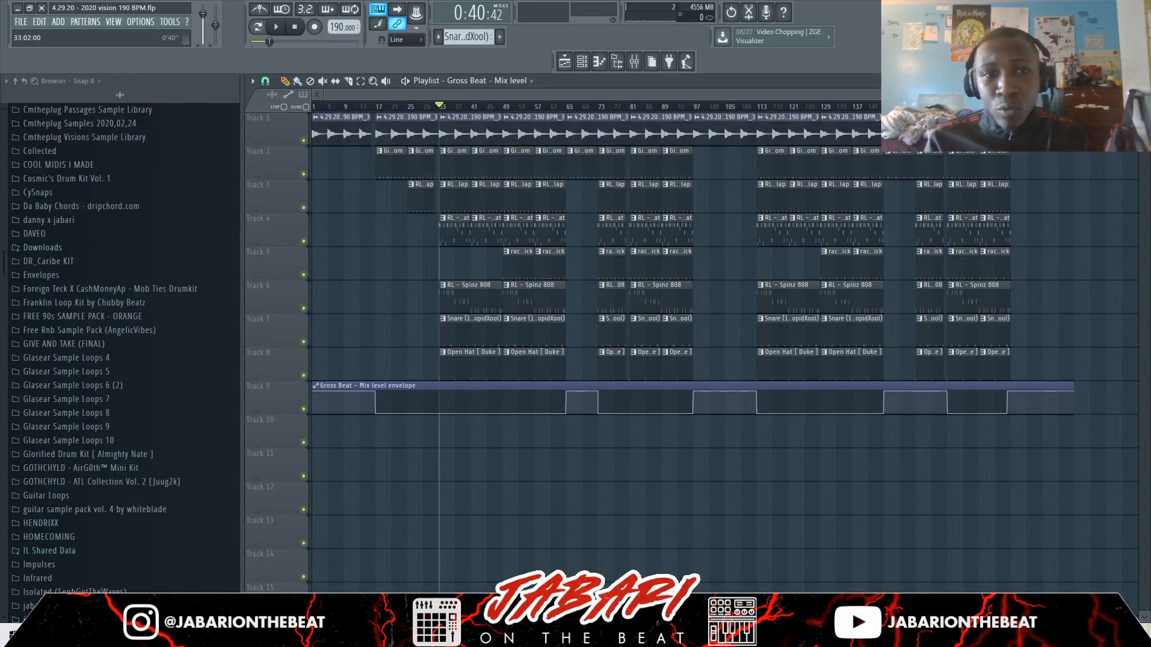
scroll(440, 107, up, 6)
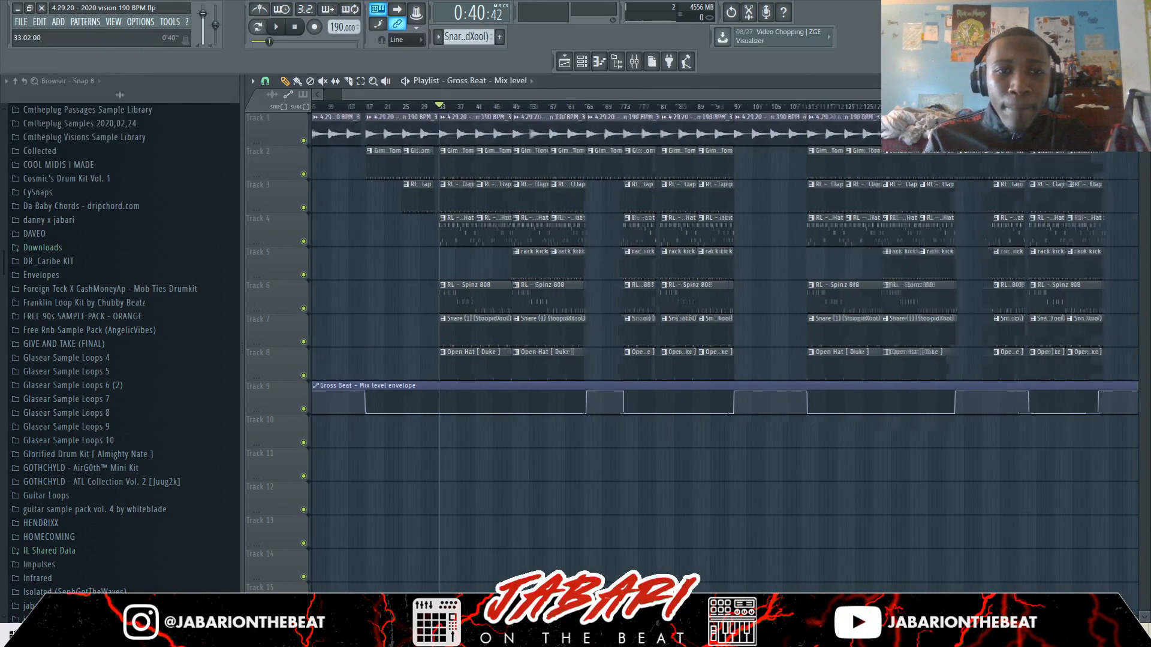